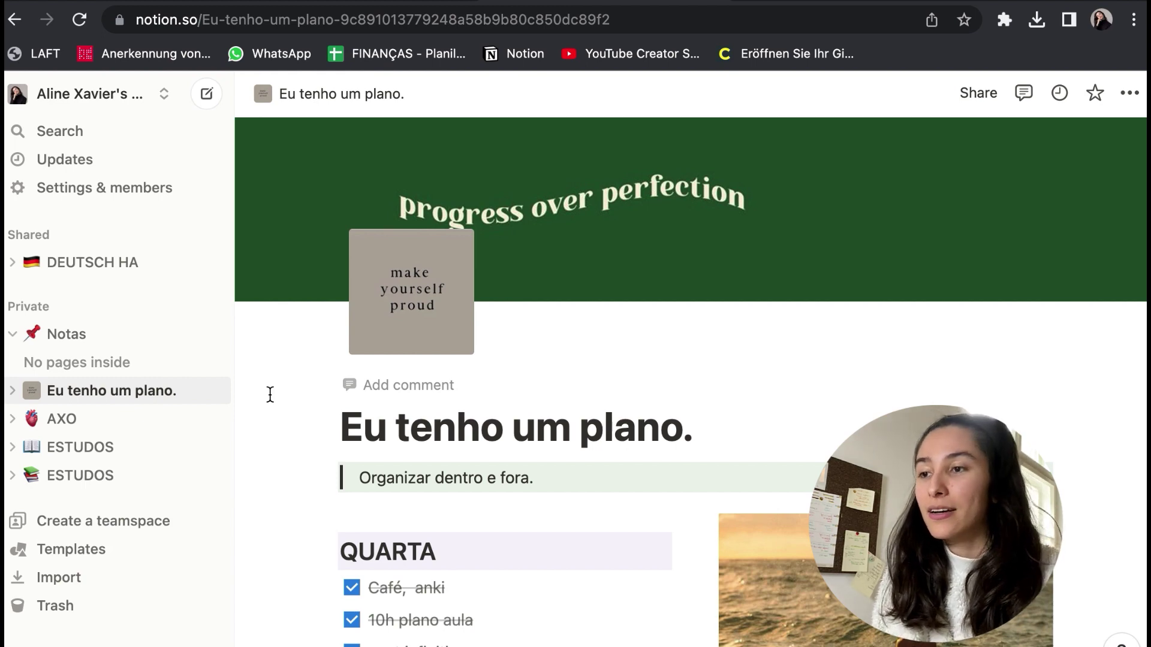
Look over the "Eu tenho um plano." page, from its cover and icon to the QUARTA to-do list.
{"action": "scroll", "coordinate": [270, 395], "scroll_direction": "down", "scroll_amount": 4}
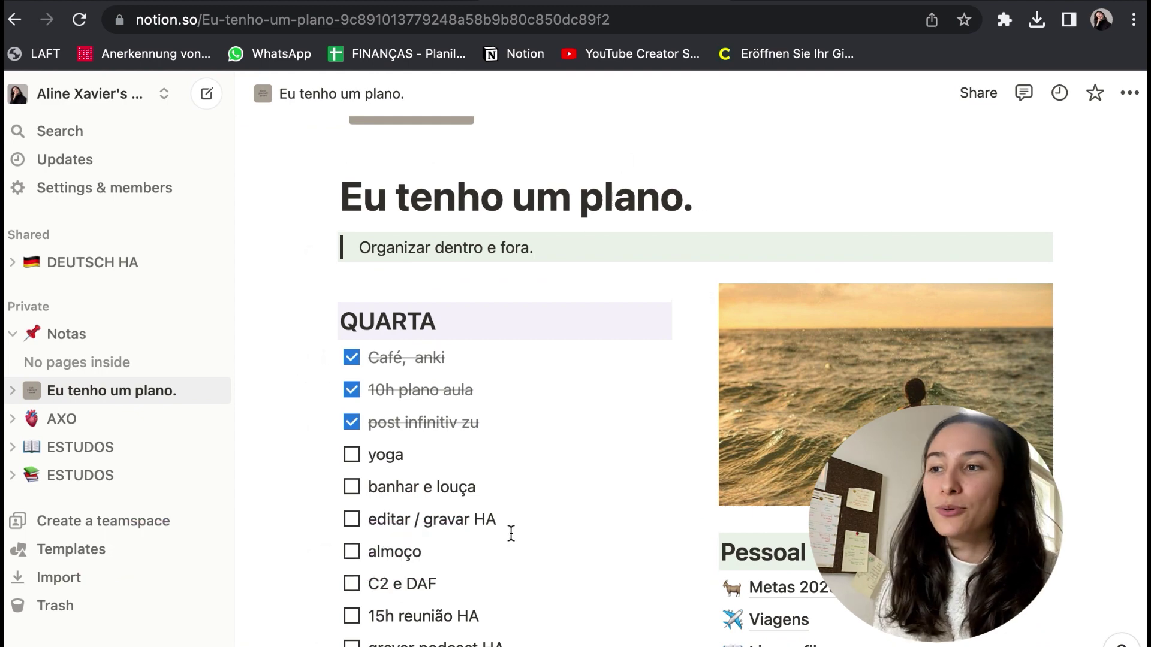
{"action": "scroll", "coordinate": [341, 245], "scroll_direction": "up", "scroll_amount": 3}
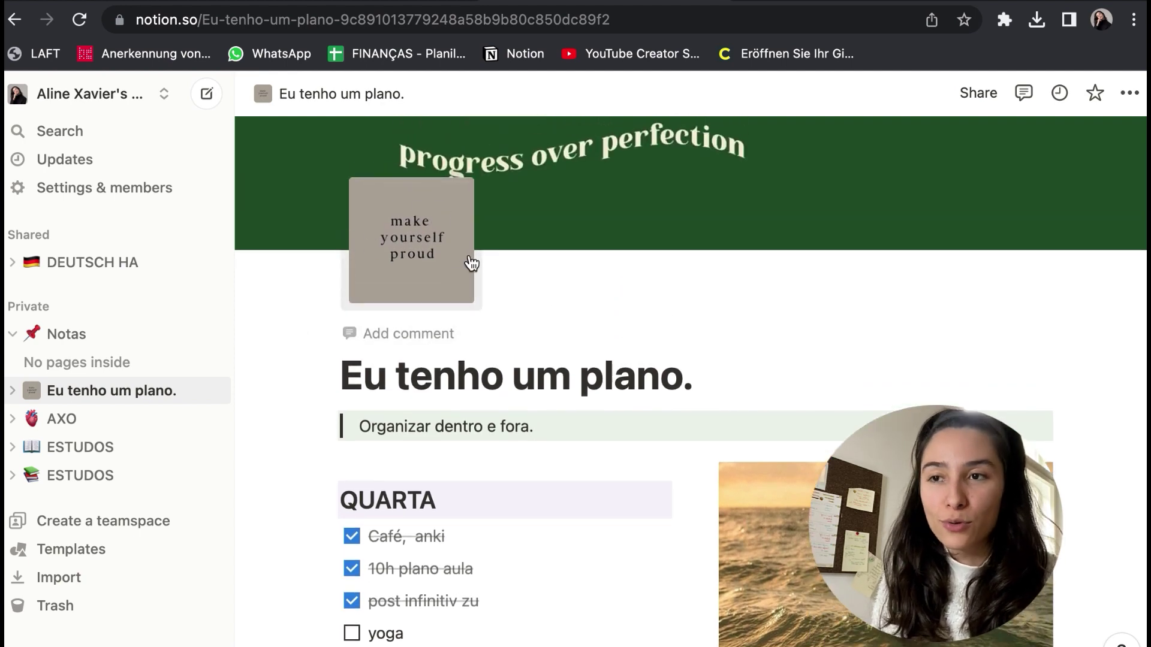
{"action": "mouse_move", "coordinate": [796, 216]}
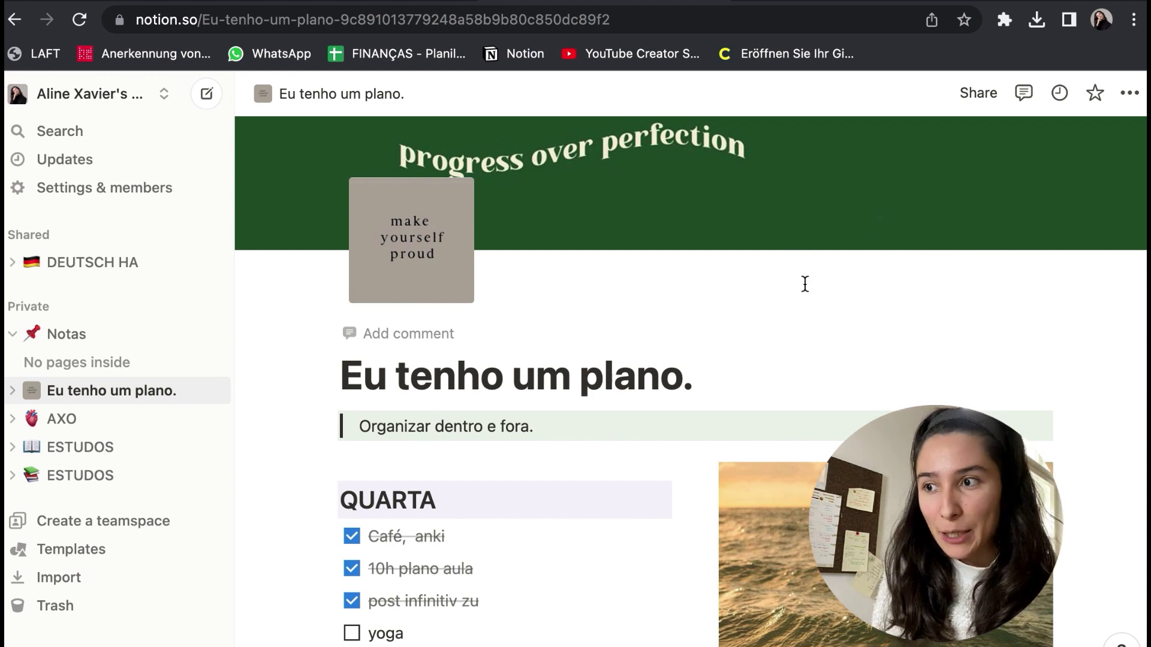
{"action": "scroll", "coordinate": [805, 284], "scroll_direction": "up", "scroll_amount": 5}
Start an empty block below the quote "Organizar dentro e fora." and examine the basic block types that can be inserted.
{"action": "key", "text": "Return"}
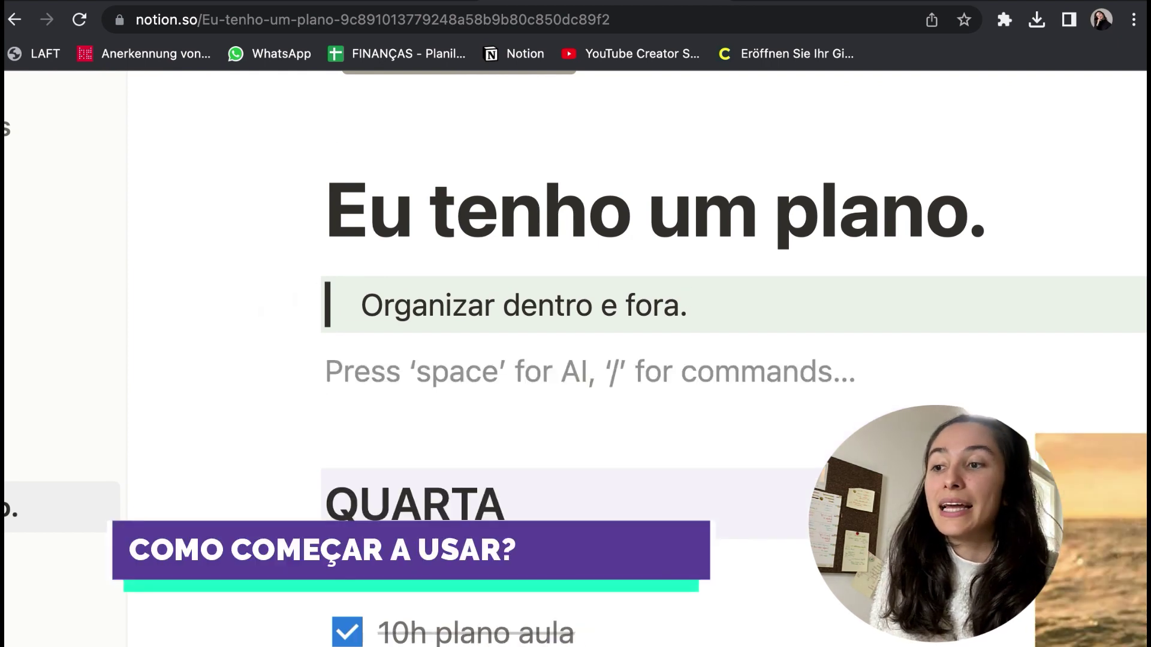
{"action": "type", "text": "/"}
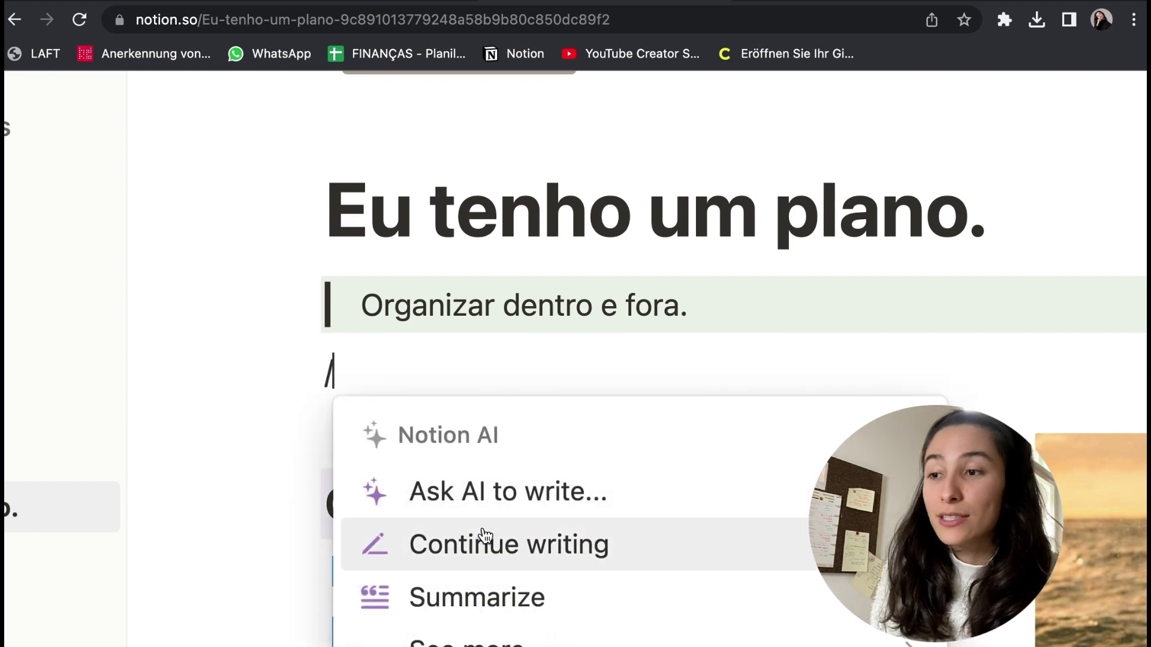
{"action": "scroll", "coordinate": [486, 536], "scroll_direction": "down", "scroll_amount": 2}
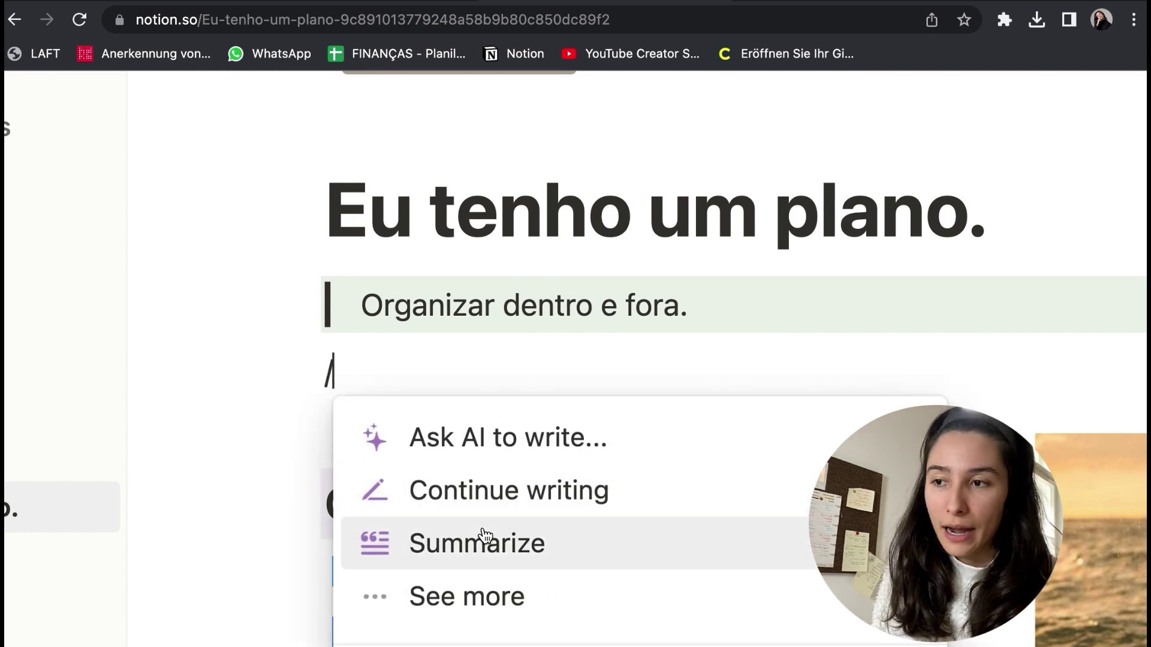
{"action": "scroll", "coordinate": [486, 536], "scroll_direction": "down", "scroll_amount": 3}
{"action": "scroll", "coordinate": [486, 535], "scroll_direction": "down", "scroll_amount": 3}
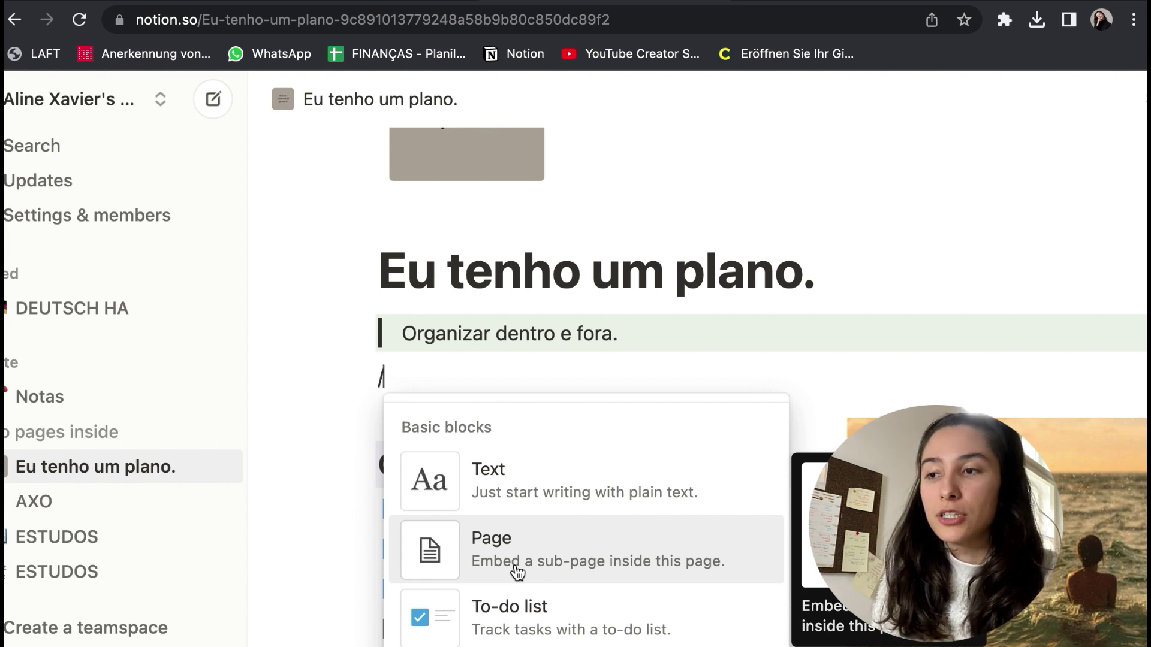
{"action": "scroll", "coordinate": [516, 571], "scroll_direction": "down", "scroll_amount": 5}
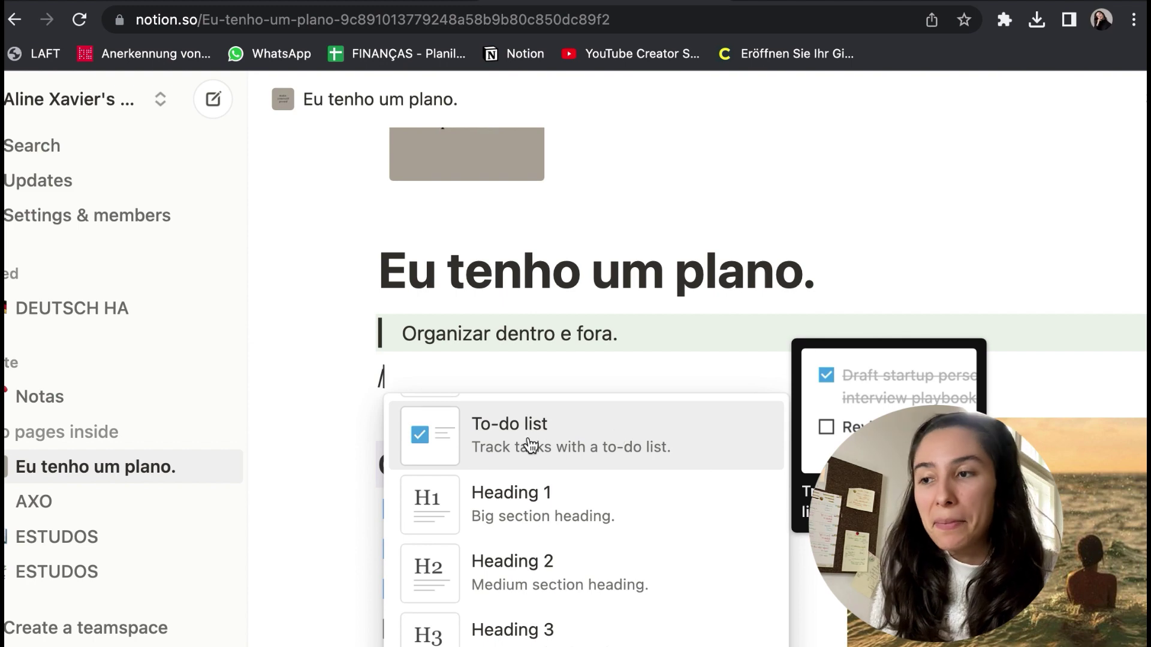
{"action": "scroll", "coordinate": [516, 521], "scroll_direction": "down", "scroll_amount": 5}
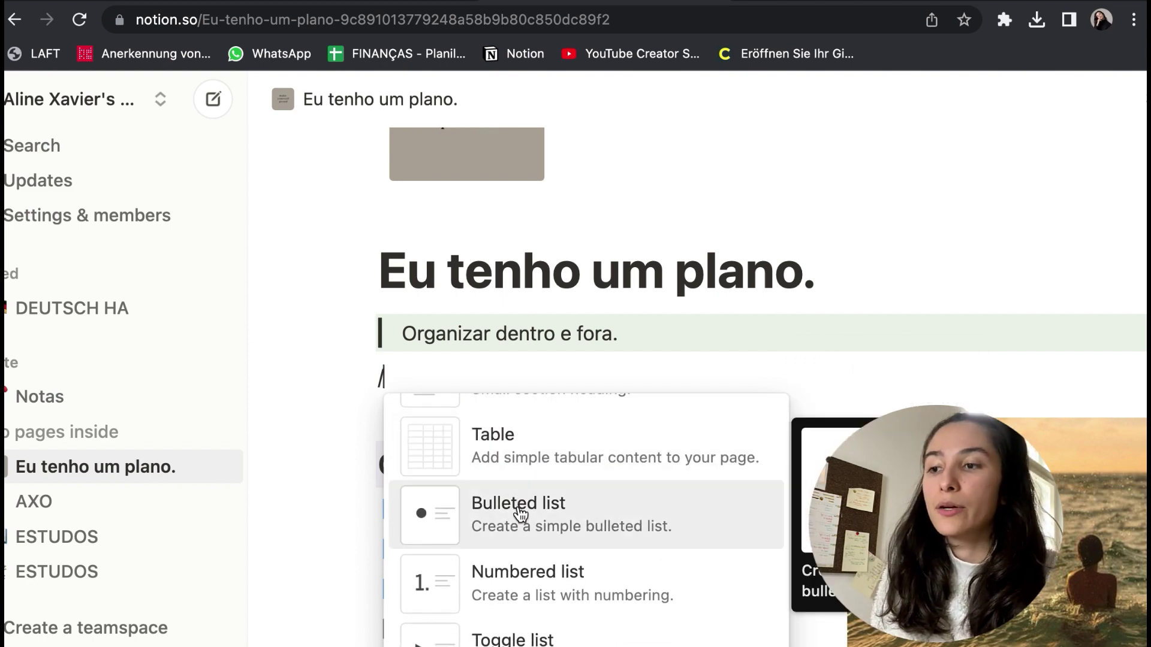
{"action": "scroll", "coordinate": [519, 514], "scroll_direction": "down", "scroll_amount": 3}
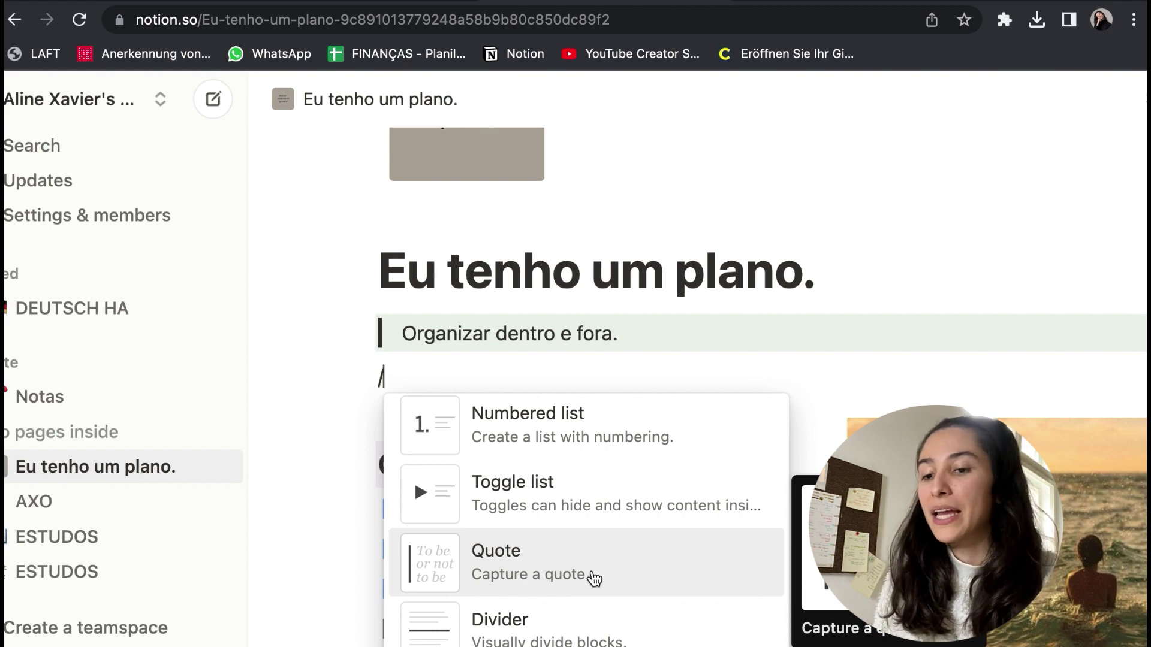
{"action": "key", "text": "BackSpace"}
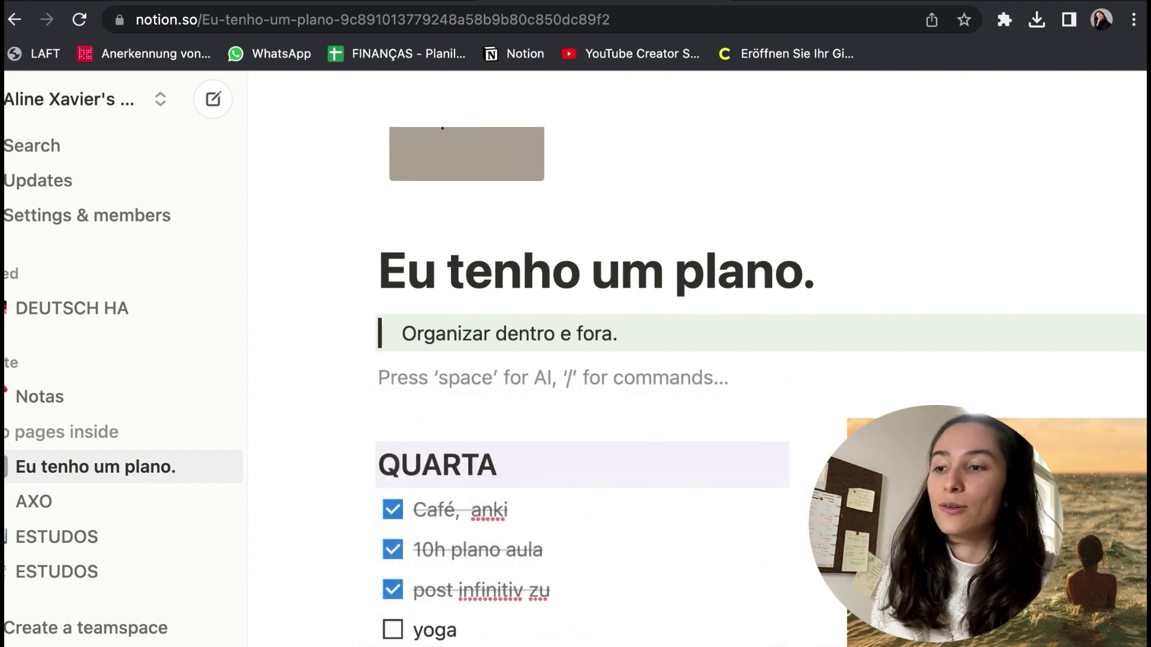
Bring up the insertable block types again below the quote and examine the database views.
{"action": "key", "text": "BackSpace"}
{"action": "key", "text": "Return"}
{"action": "type", "text": "/"}
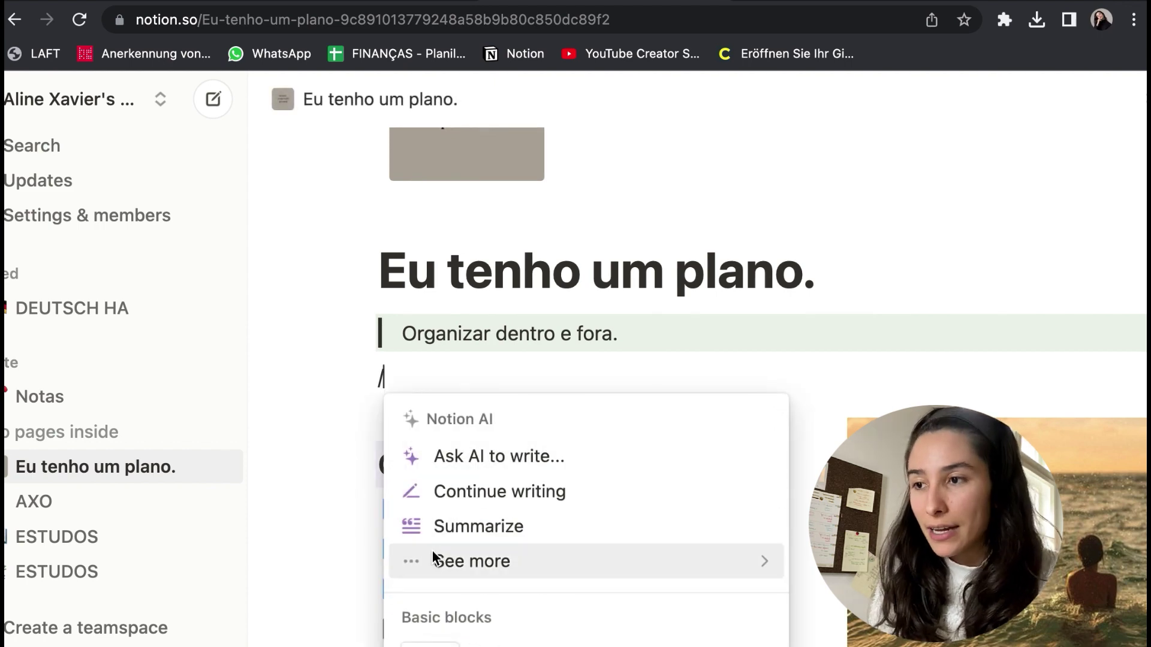
{"action": "scroll", "coordinate": [433, 558], "scroll_direction": "down", "scroll_amount": 10}
{"action": "scroll", "coordinate": [480, 515], "scroll_direction": "up", "scroll_amount": 2}
{"action": "scroll", "coordinate": [479, 515], "scroll_direction": "up", "scroll_amount": 10}
{"action": "scroll", "coordinate": [478, 508], "scroll_direction": "up", "scroll_amount": 6}
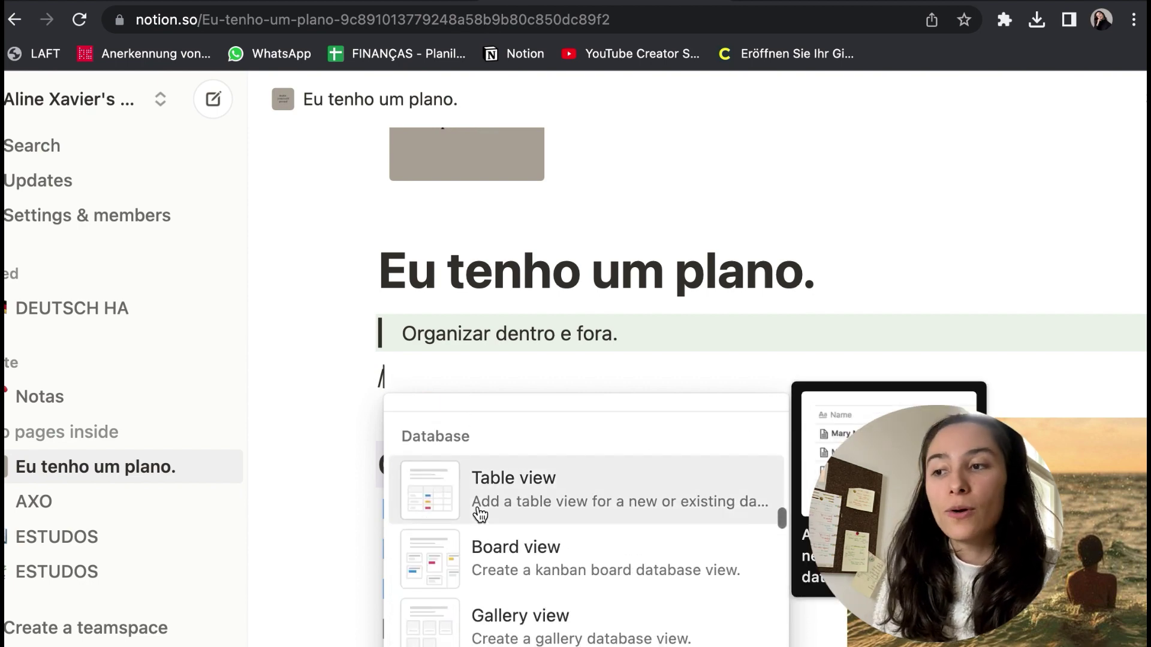
Browse the media block types and try adding an image block below the quote.
{"action": "scroll", "coordinate": [480, 513], "scroll_direction": "up", "scroll_amount": 4}
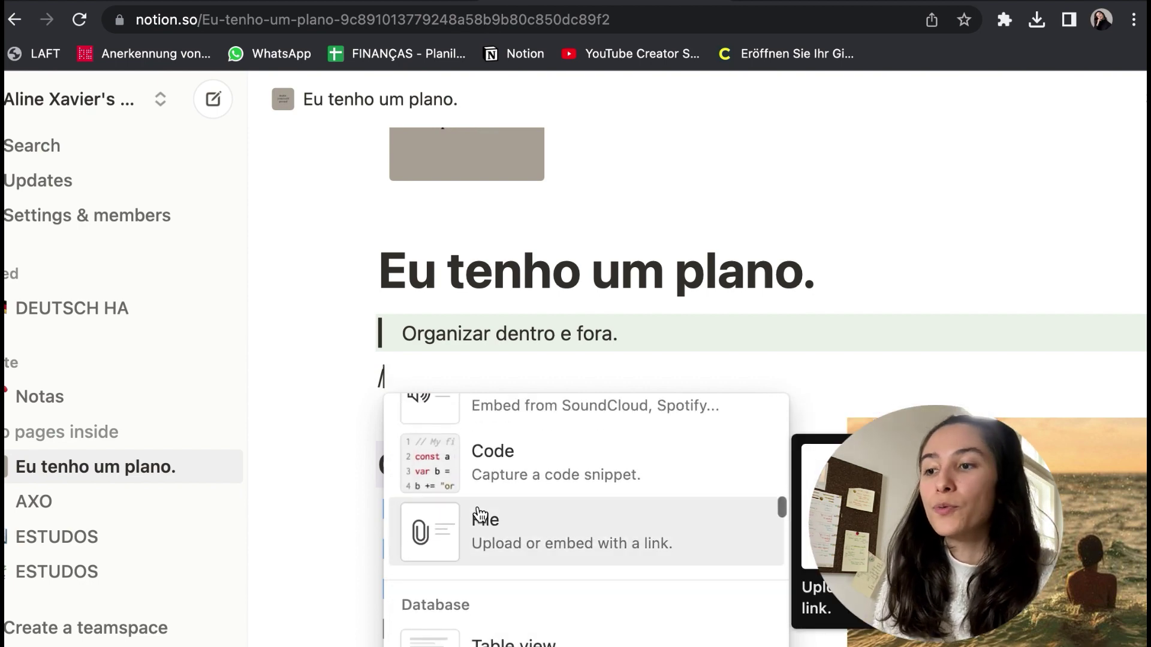
{"action": "scroll", "coordinate": [480, 514], "scroll_direction": "up", "scroll_amount": 3}
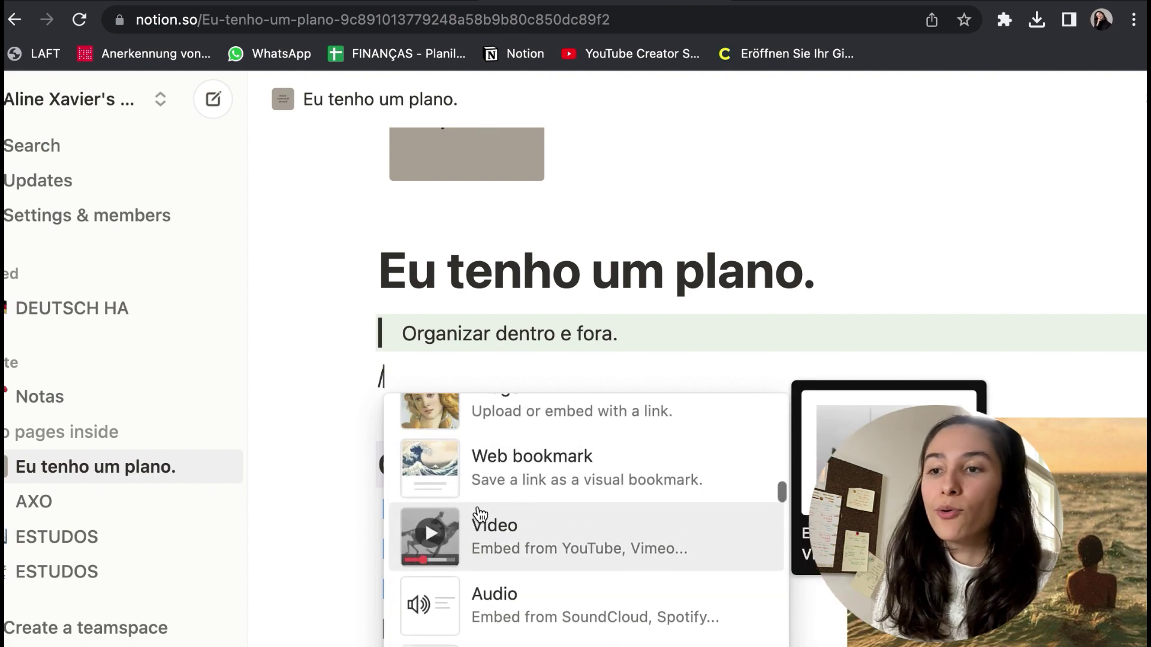
{"action": "scroll", "coordinate": [480, 514], "scroll_direction": "up", "scroll_amount": 1}
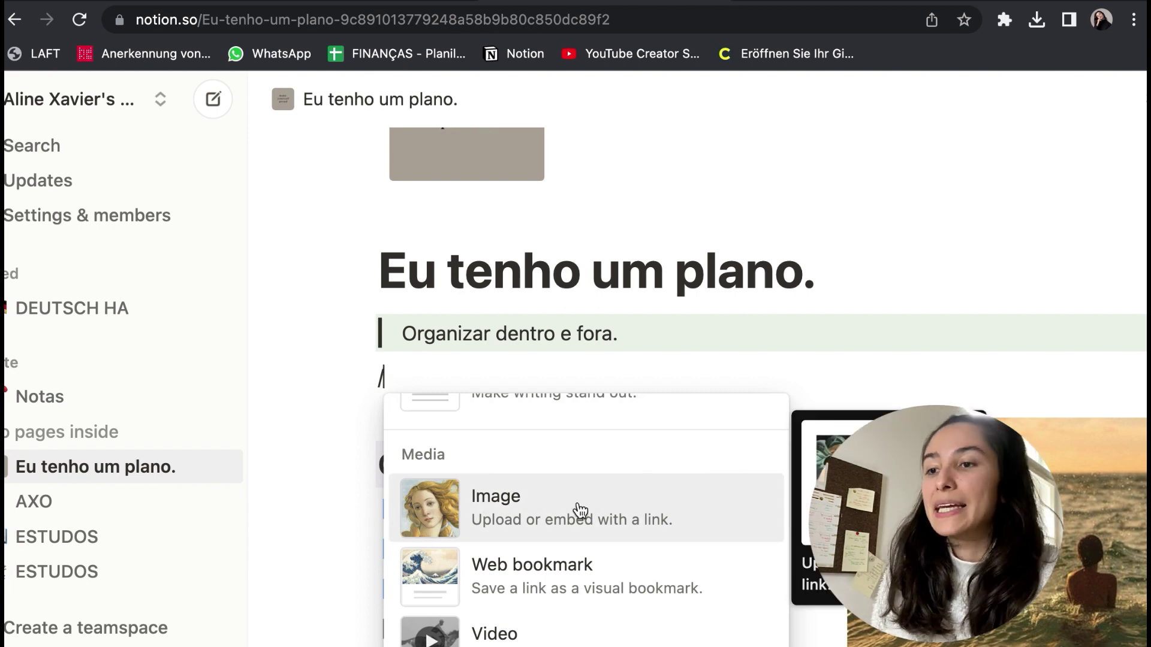
{"action": "left_click", "coordinate": [580, 511]}
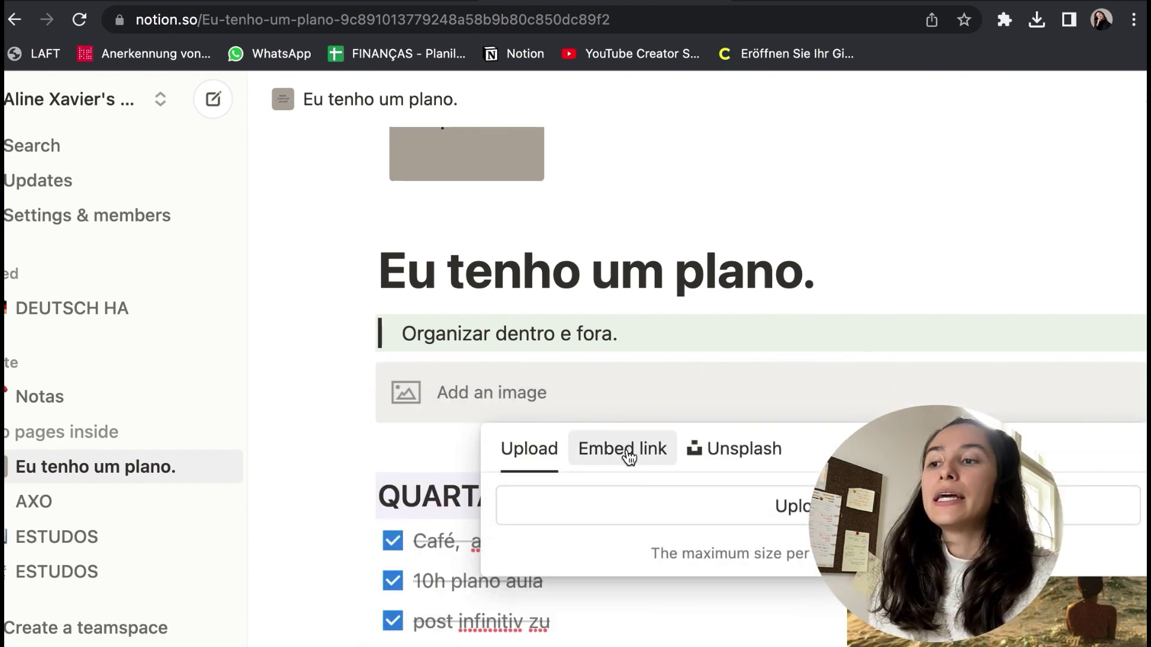
{"action": "left_click", "coordinate": [422, 435]}
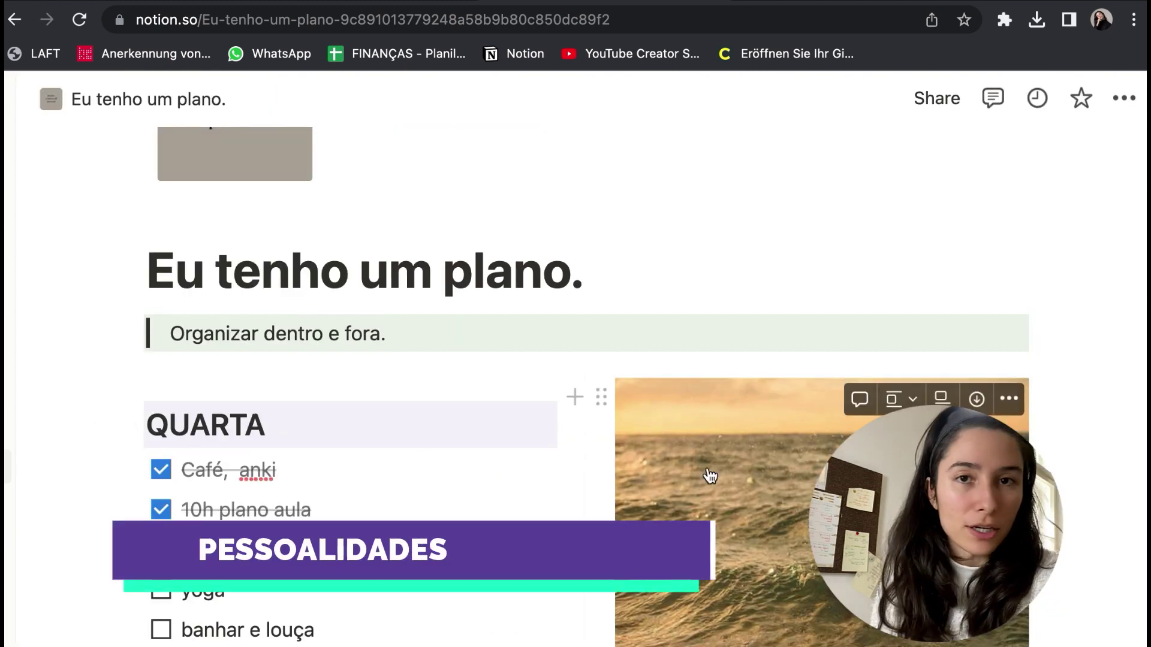
Look through the to-do list and personal pages, and open the Berlin page in the Pessoal section.
{"action": "scroll", "coordinate": [709, 476], "scroll_direction": "down", "scroll_amount": 5}
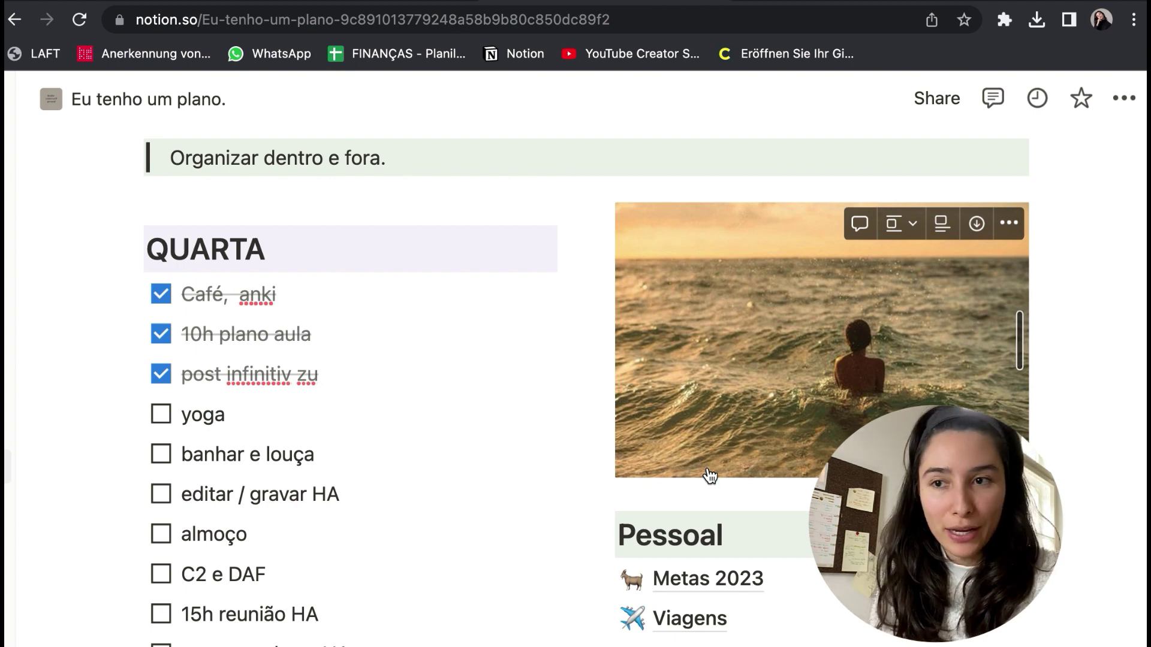
{"action": "scroll", "coordinate": [709, 476], "scroll_direction": "down", "scroll_amount": 10}
{"action": "scroll", "coordinate": [710, 477], "scroll_direction": "up", "scroll_amount": 1}
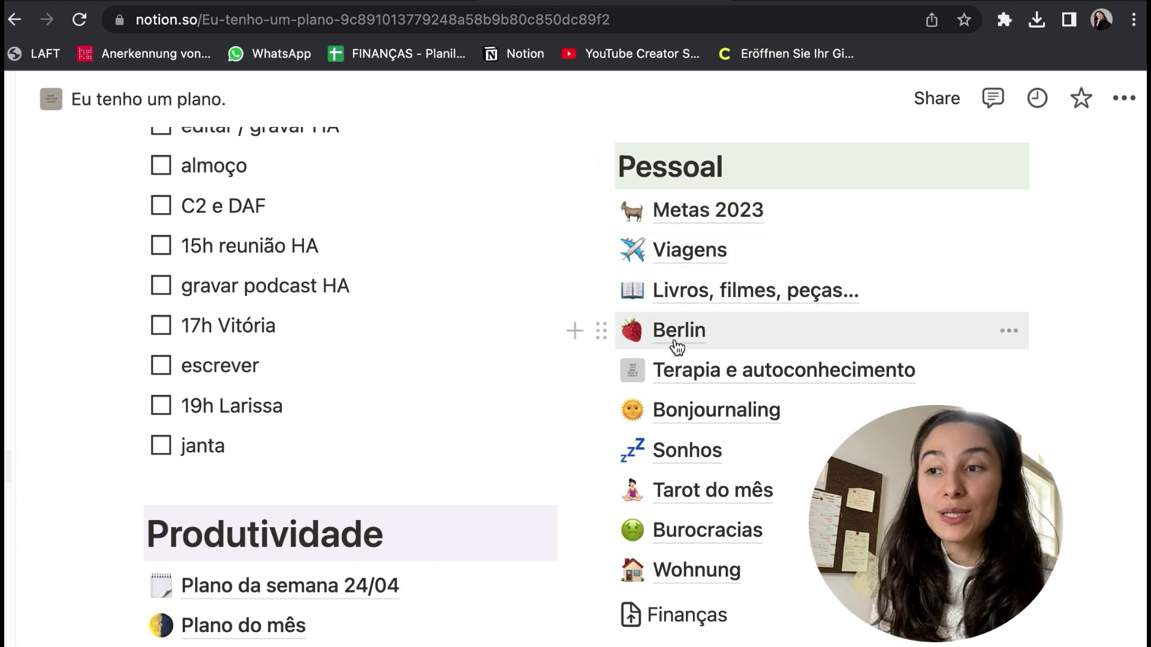
{"action": "left_click", "coordinate": [688, 338]}
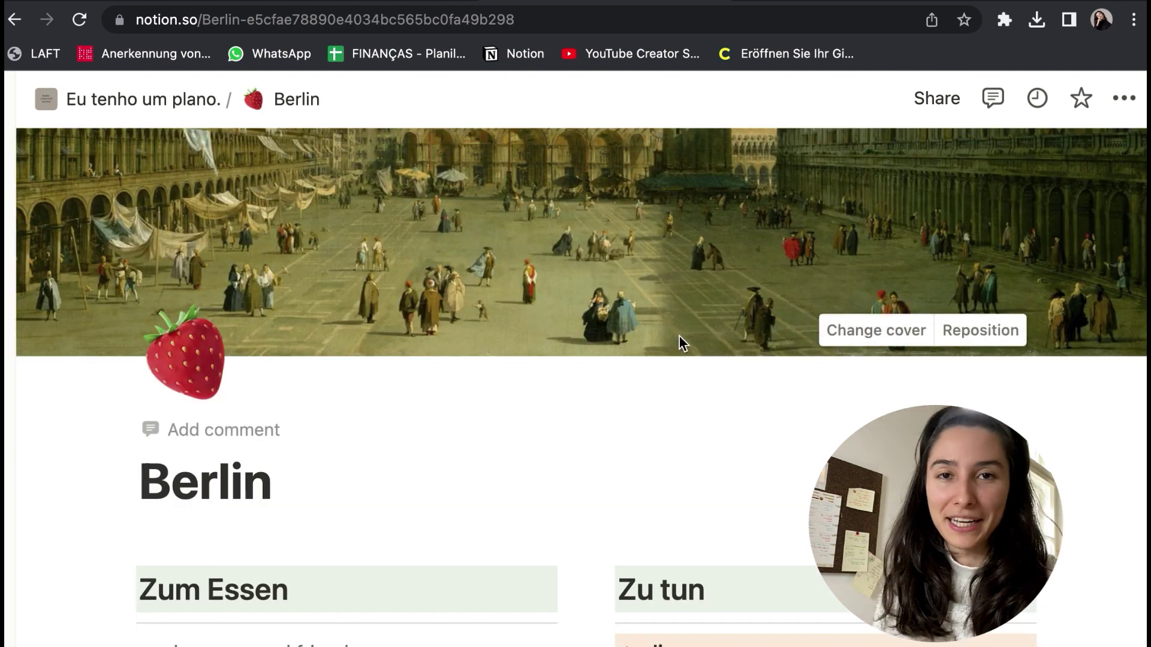
Review the Zum Essen list on the Berlin page, and expand and collapse the livros toggle under Zu tun.
{"action": "scroll", "coordinate": [601, 408], "scroll_direction": "down", "scroll_amount": 4}
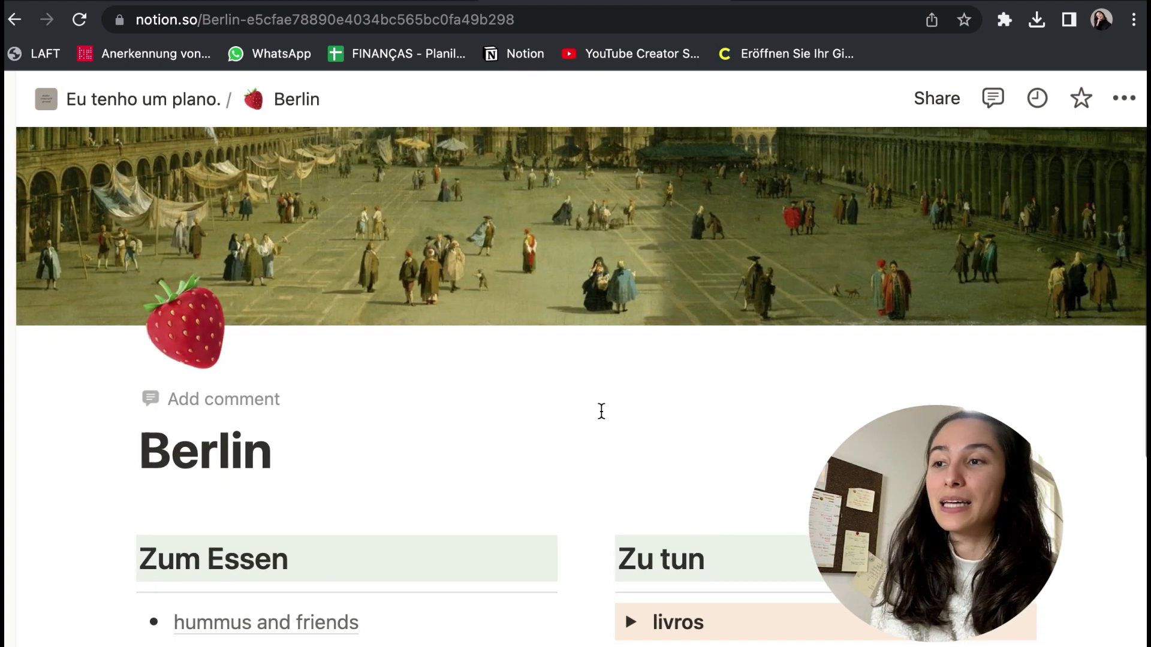
{"action": "scroll", "coordinate": [603, 410], "scroll_direction": "down", "scroll_amount": 3}
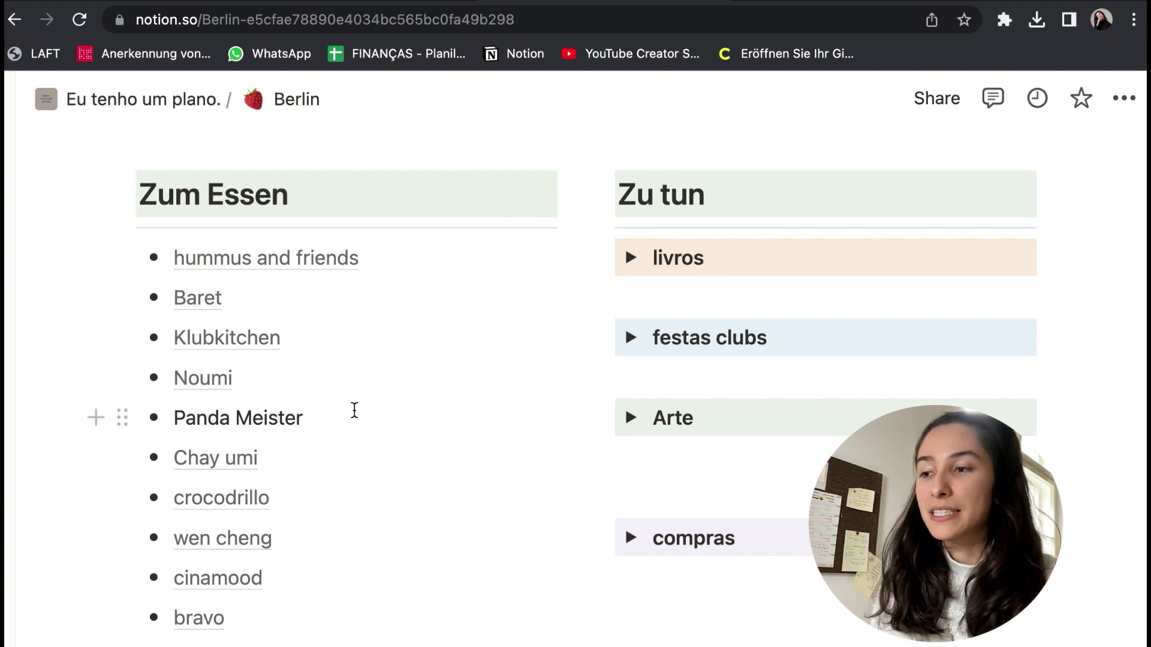
{"action": "scroll", "coordinate": [355, 410], "scroll_direction": "down", "scroll_amount": 8}
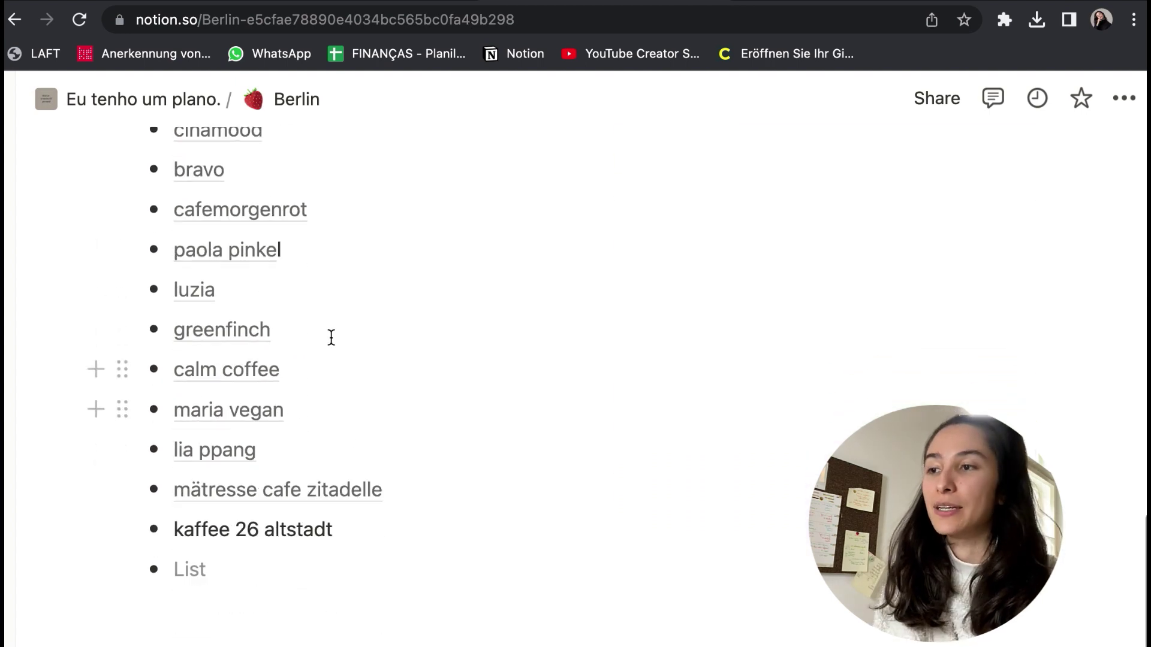
{"action": "scroll", "coordinate": [449, 287], "scroll_direction": "up", "scroll_amount": 7}
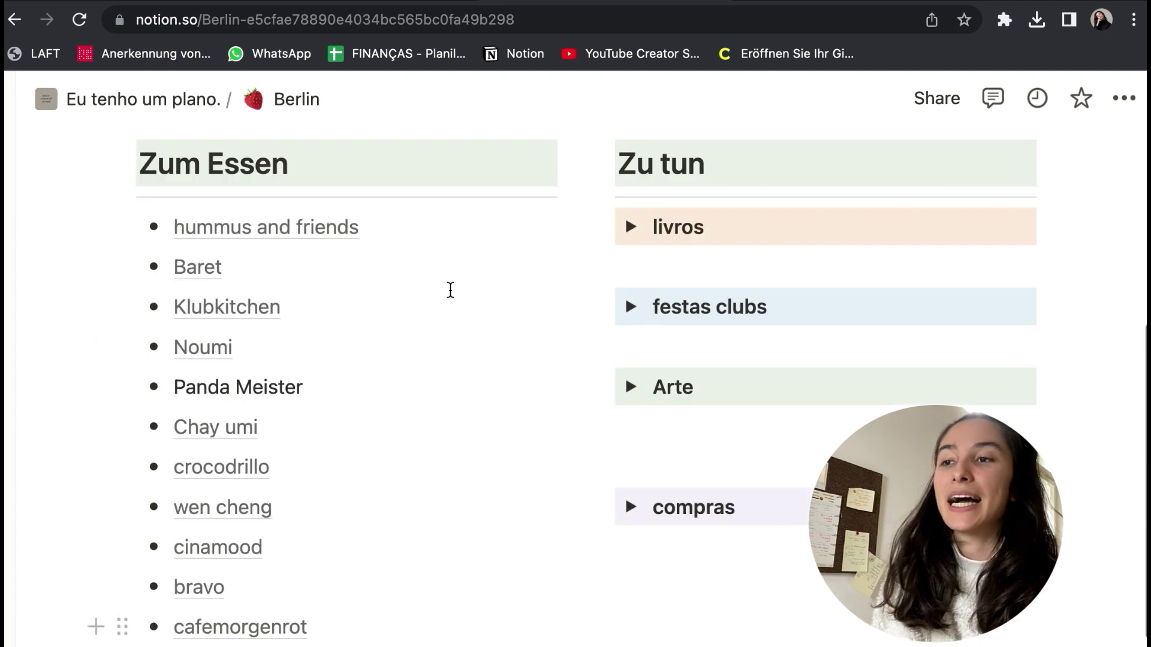
{"action": "left_click", "coordinate": [630, 228]}
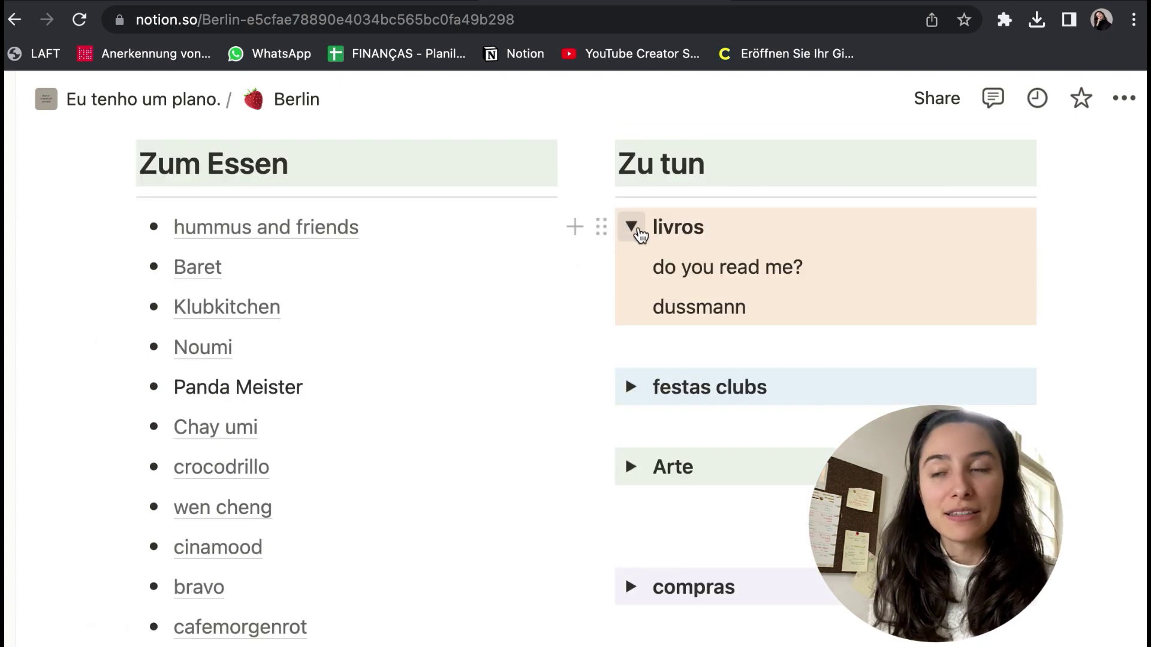
{"action": "left_click", "coordinate": [639, 230]}
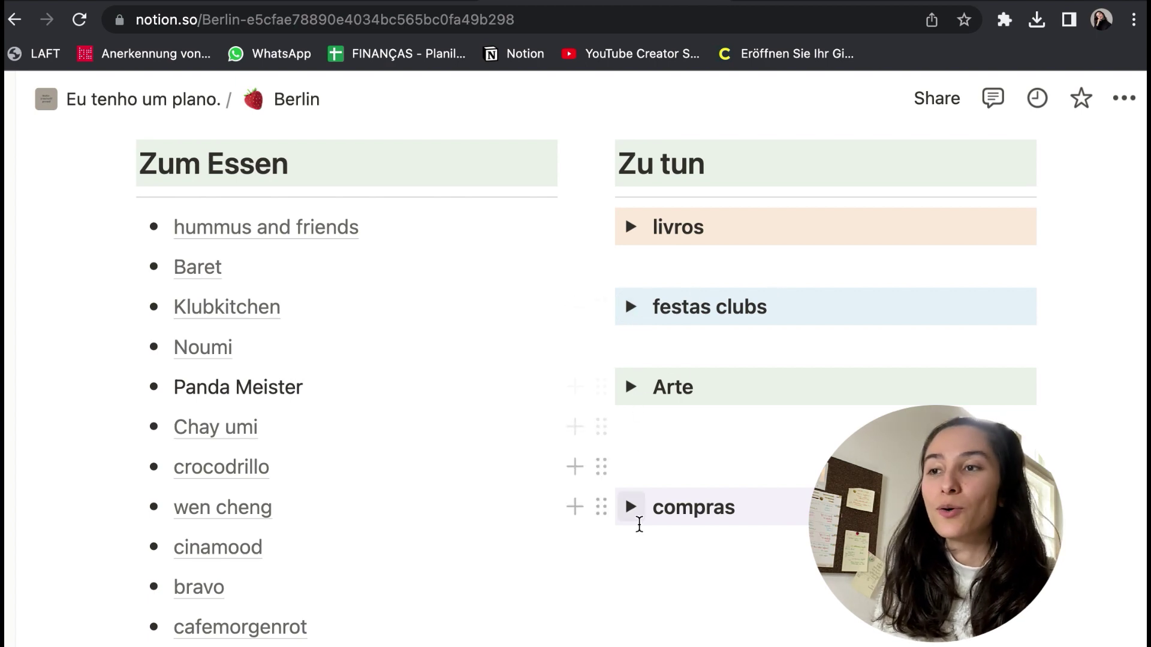
Return to the "Eu tenho um plano." page and open the Bonjournaling page in the Pessoal section to view its entries.
{"action": "scroll", "coordinate": [545, 398], "scroll_direction": "up", "scroll_amount": 6}
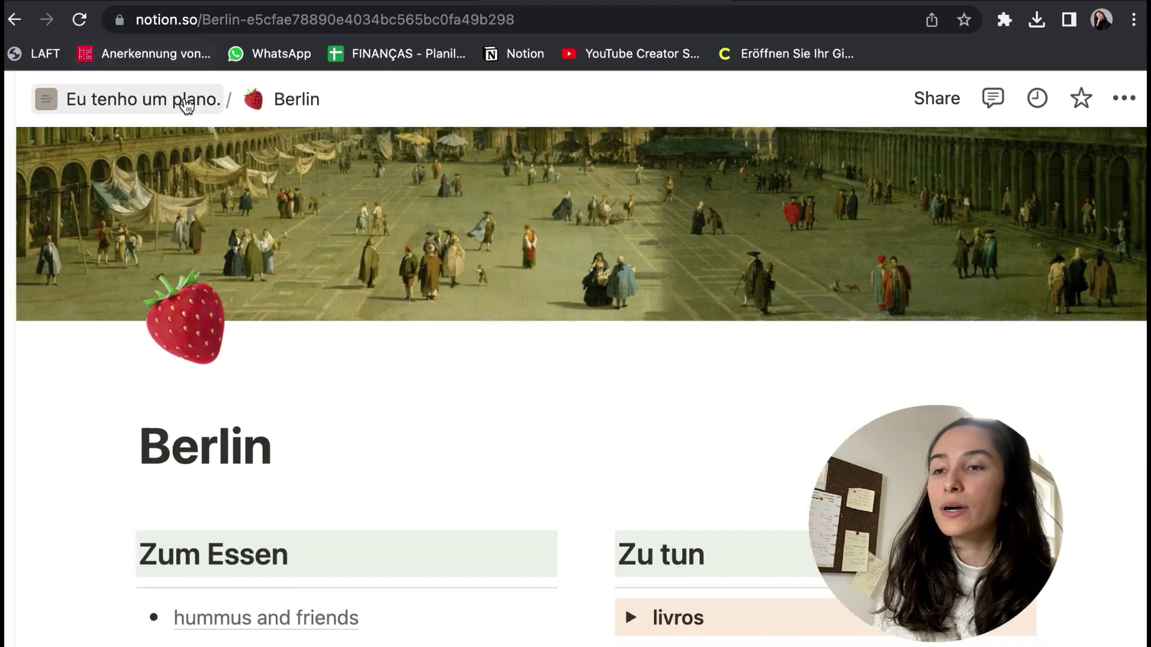
{"action": "left_click", "coordinate": [201, 101]}
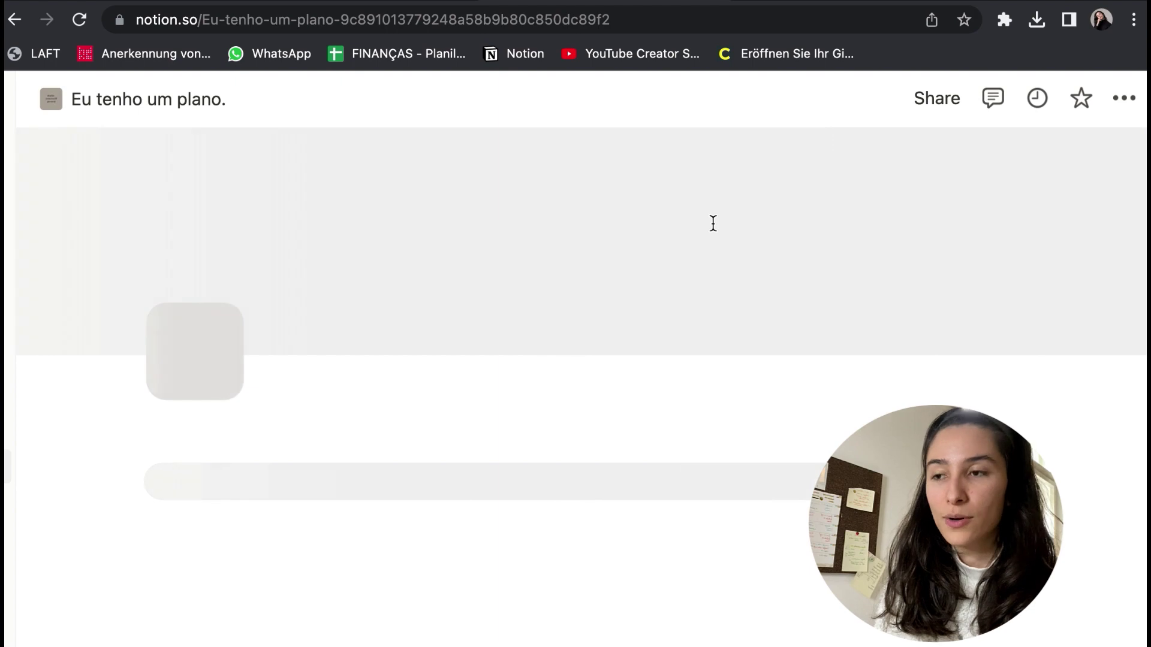
{"action": "scroll", "coordinate": [715, 224], "scroll_direction": "down", "scroll_amount": 7}
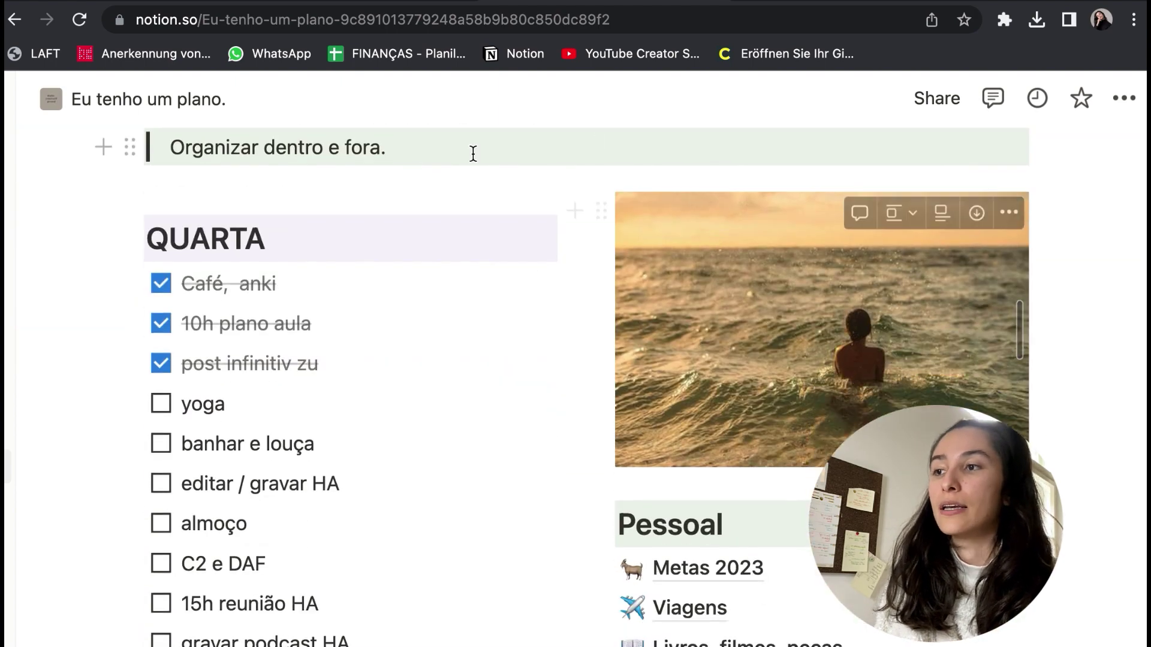
{"action": "scroll", "coordinate": [368, 264], "scroll_direction": "down", "scroll_amount": 8}
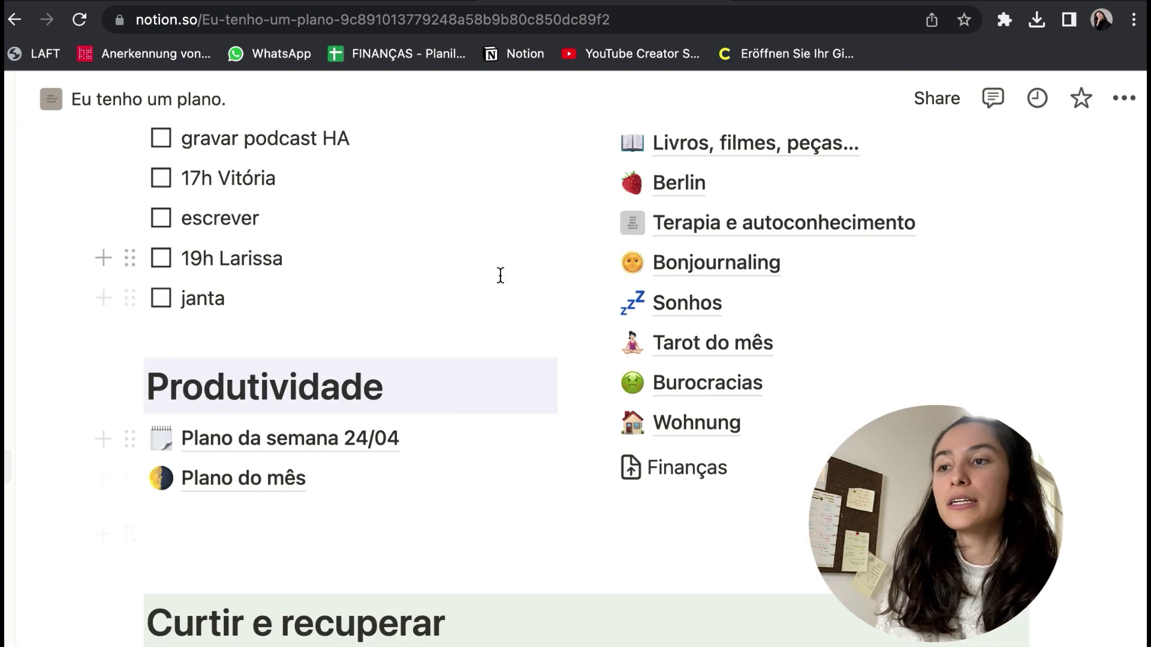
{"action": "scroll", "coordinate": [796, 324], "scroll_direction": "up", "scroll_amount": 5}
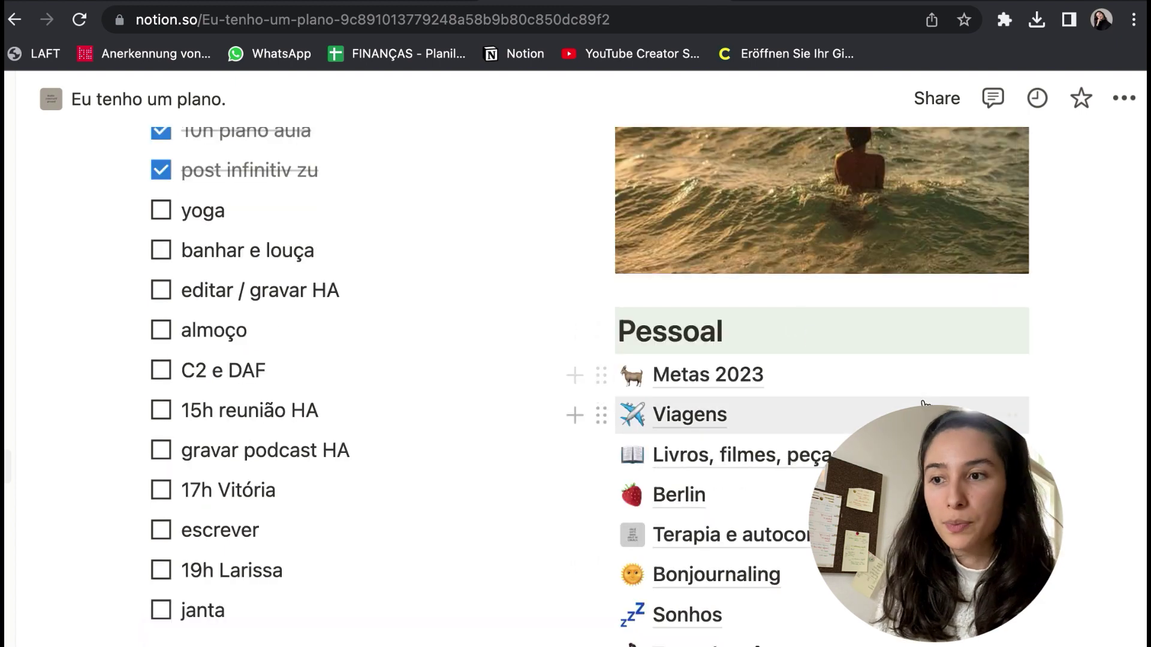
{"action": "scroll", "coordinate": [739, 277], "scroll_direction": "down", "scroll_amount": 3}
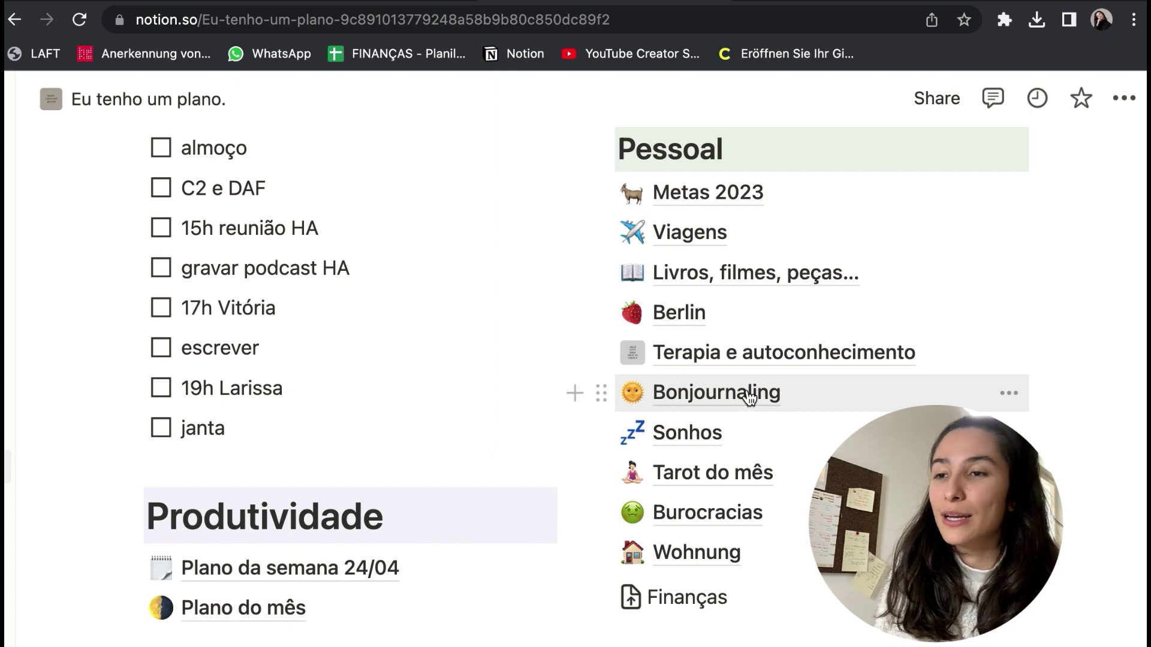
{"action": "left_click", "coordinate": [749, 395]}
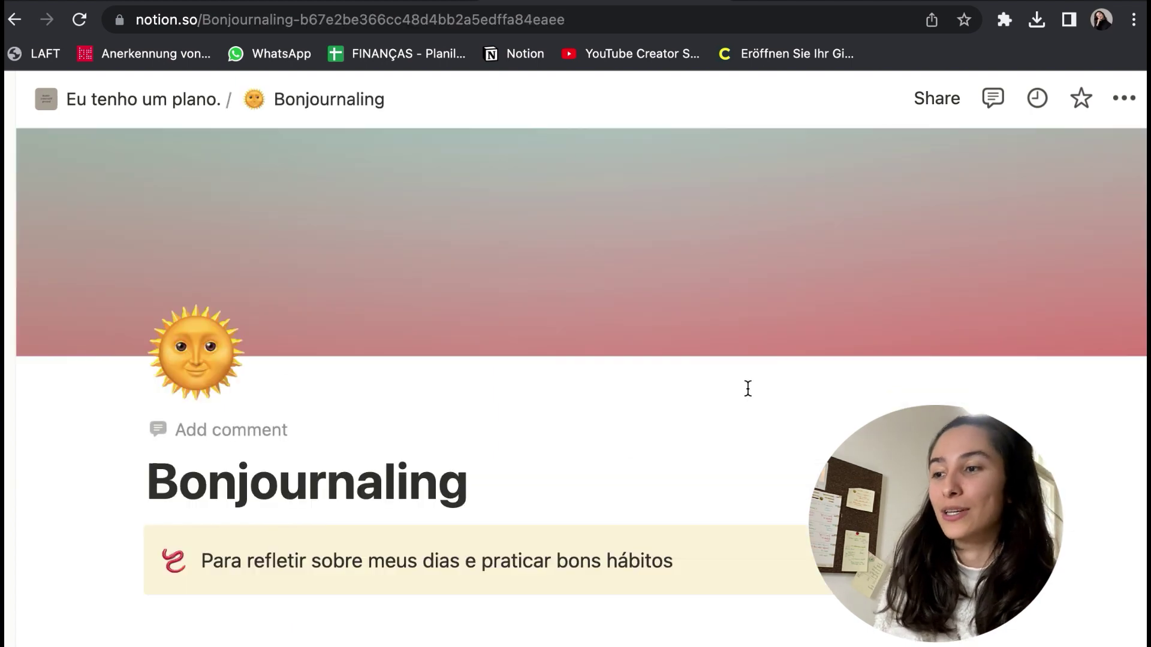
{"action": "scroll", "coordinate": [746, 387], "scroll_direction": "down", "scroll_amount": 3}
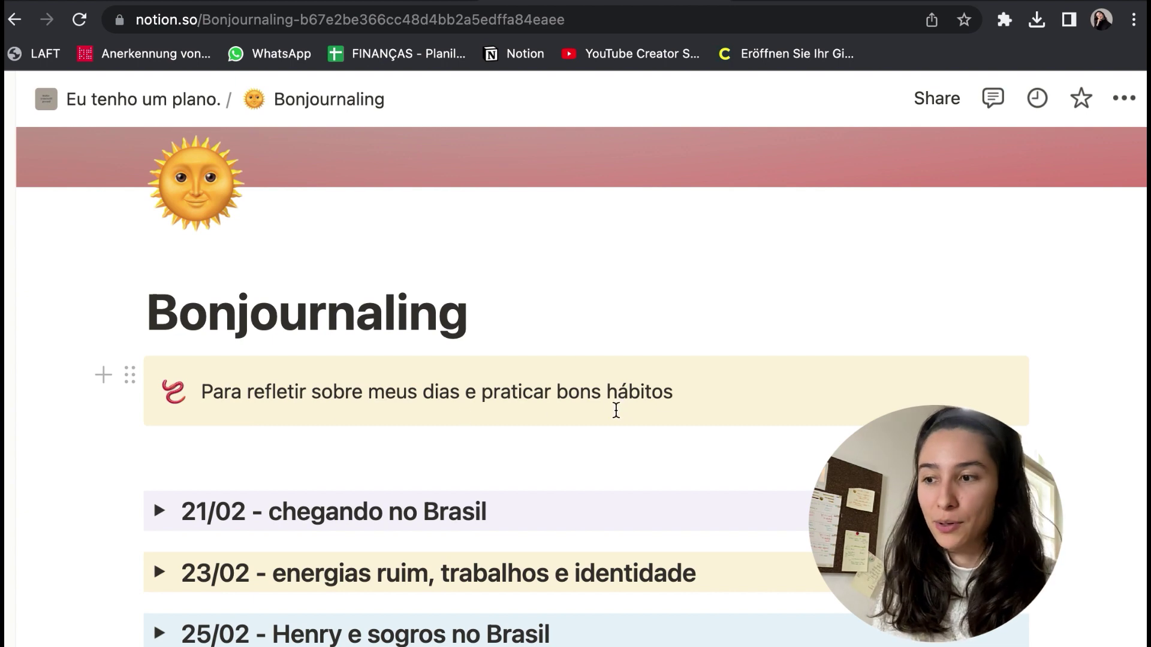
Look through the dated journal entries on the Bonjournaling page.
{"action": "scroll", "coordinate": [617, 411], "scroll_direction": "down", "scroll_amount": 4}
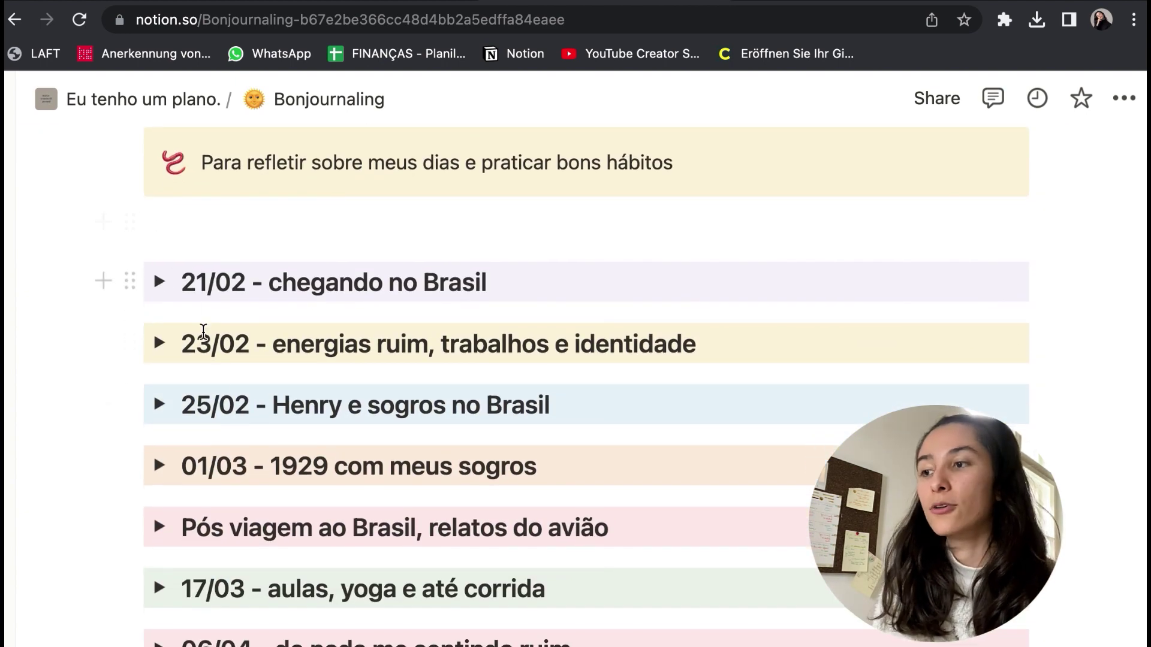
{"action": "scroll", "coordinate": [242, 592], "scroll_direction": "down", "scroll_amount": 1}
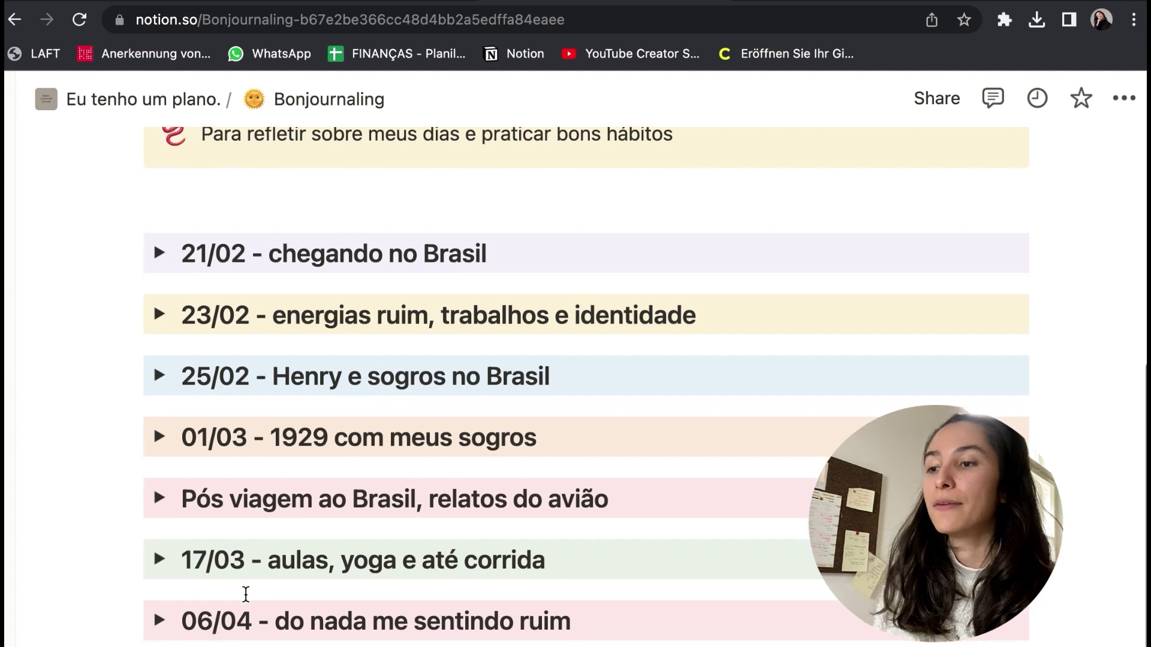
{"action": "scroll", "coordinate": [242, 575], "scroll_direction": "up", "scroll_amount": 5}
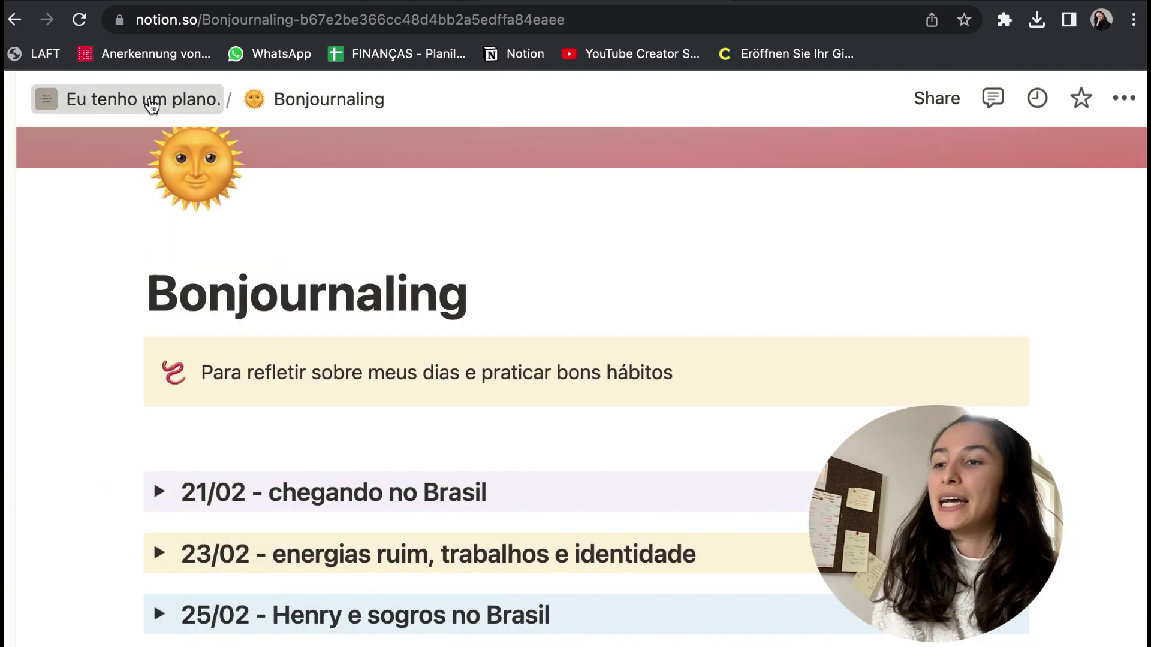
Return to the "Eu tenho um plano." page and open the Viagens page in the Pessoal section.
{"action": "left_click", "coordinate": [152, 105]}
{"action": "scroll", "coordinate": [926, 392], "scroll_direction": "down", "scroll_amount": 10}
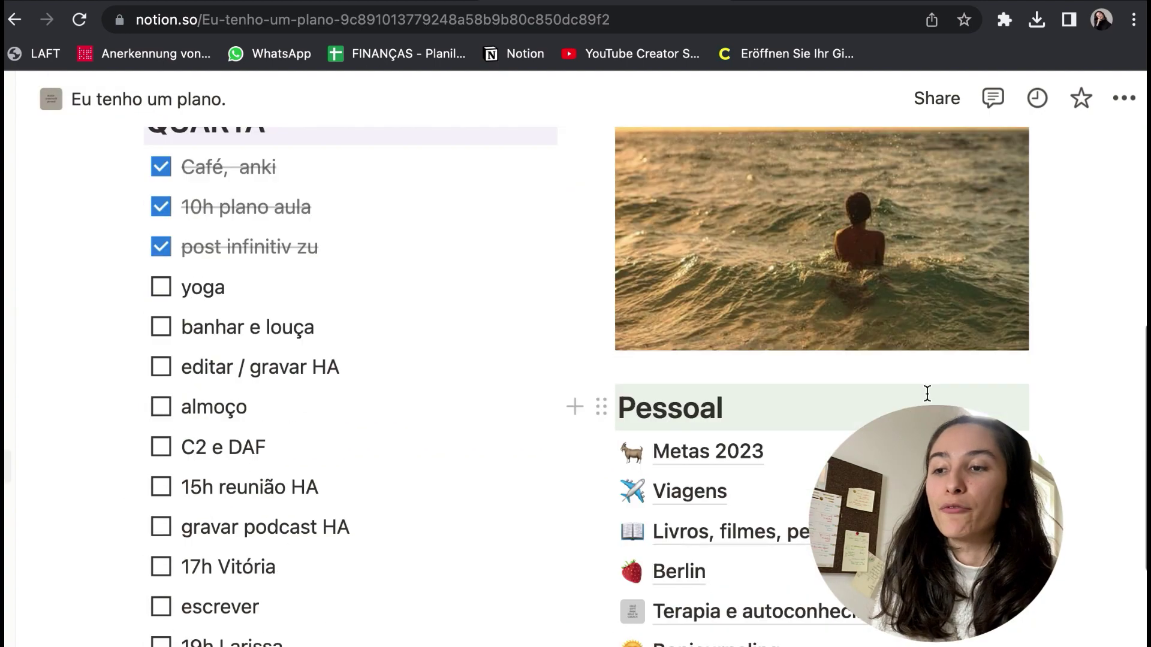
{"action": "scroll", "coordinate": [927, 393], "scroll_direction": "down", "scroll_amount": 7}
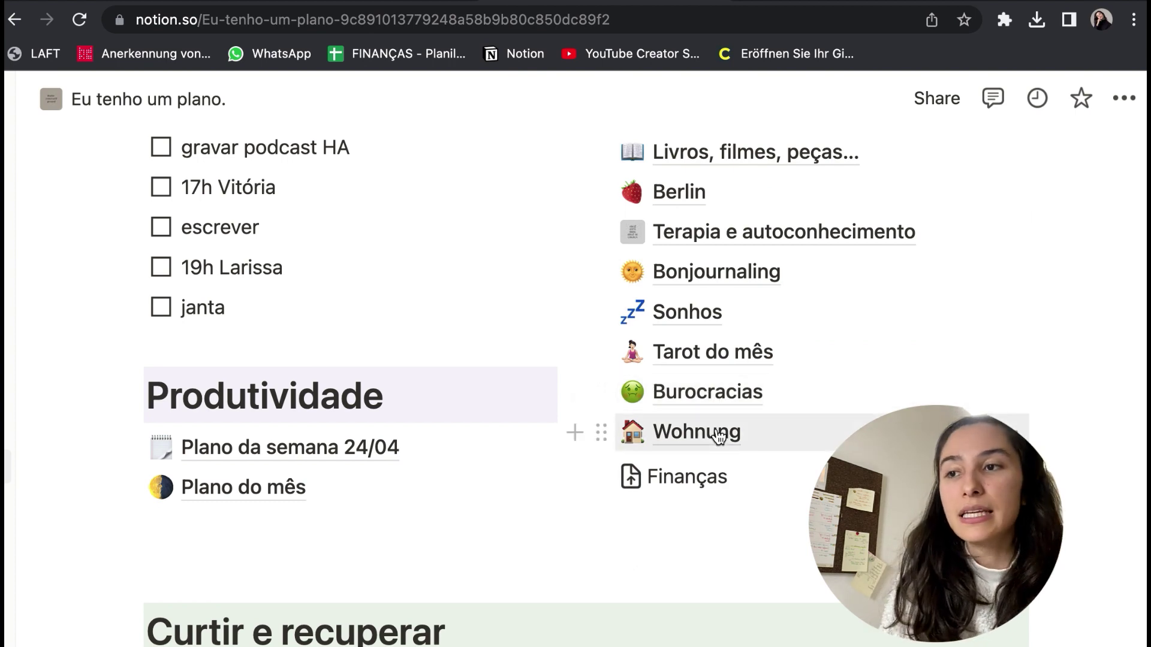
{"action": "scroll", "coordinate": [683, 318], "scroll_direction": "up", "scroll_amount": 3}
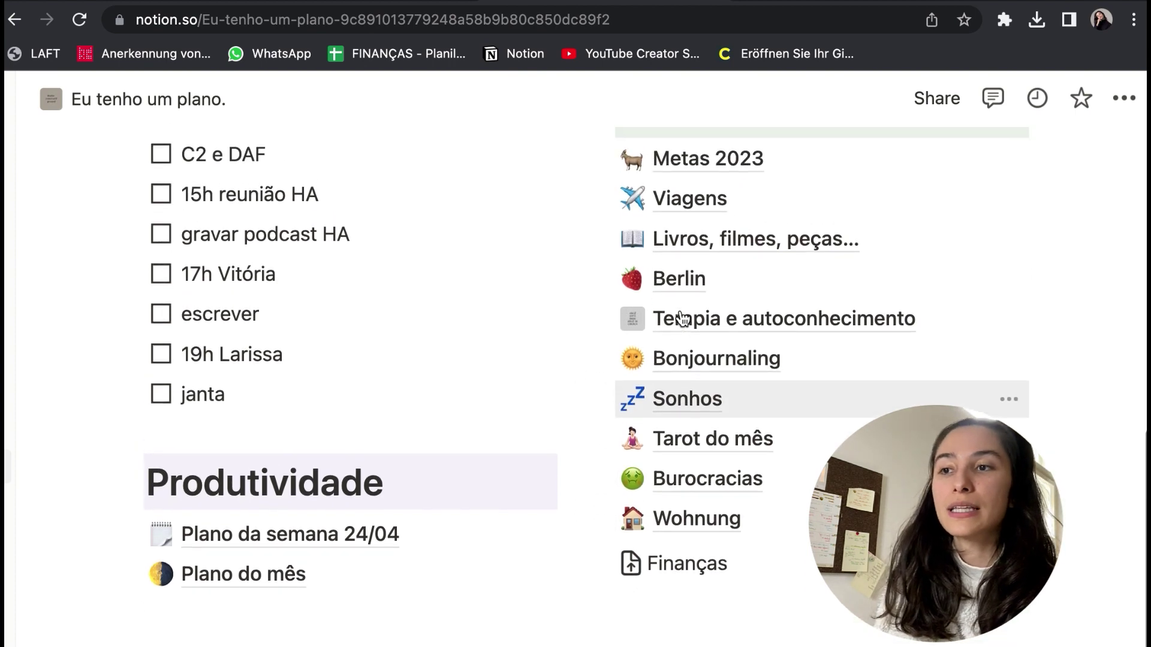
{"action": "scroll", "coordinate": [682, 318], "scroll_direction": "up", "scroll_amount": 1}
{"action": "left_click", "coordinate": [678, 249]}
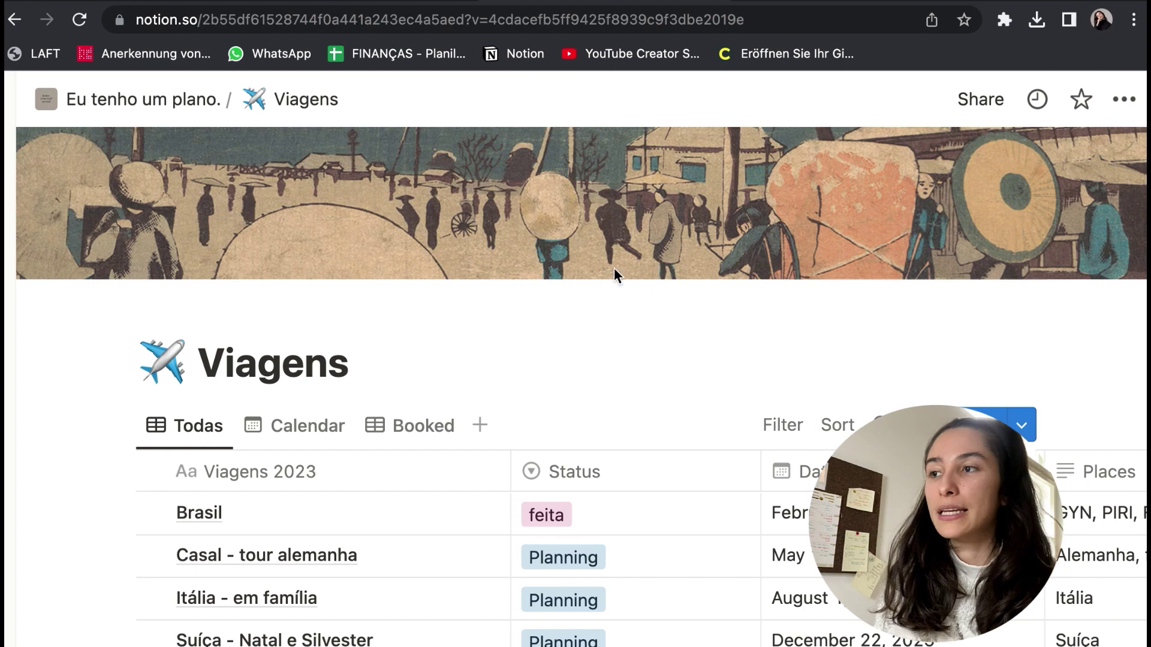
Review the Viagens trips table through to its People column, and return to the Produtividade section of "Eu tenho um plano.".
{"action": "scroll", "coordinate": [532, 282], "scroll_direction": "down", "scroll_amount": 3}
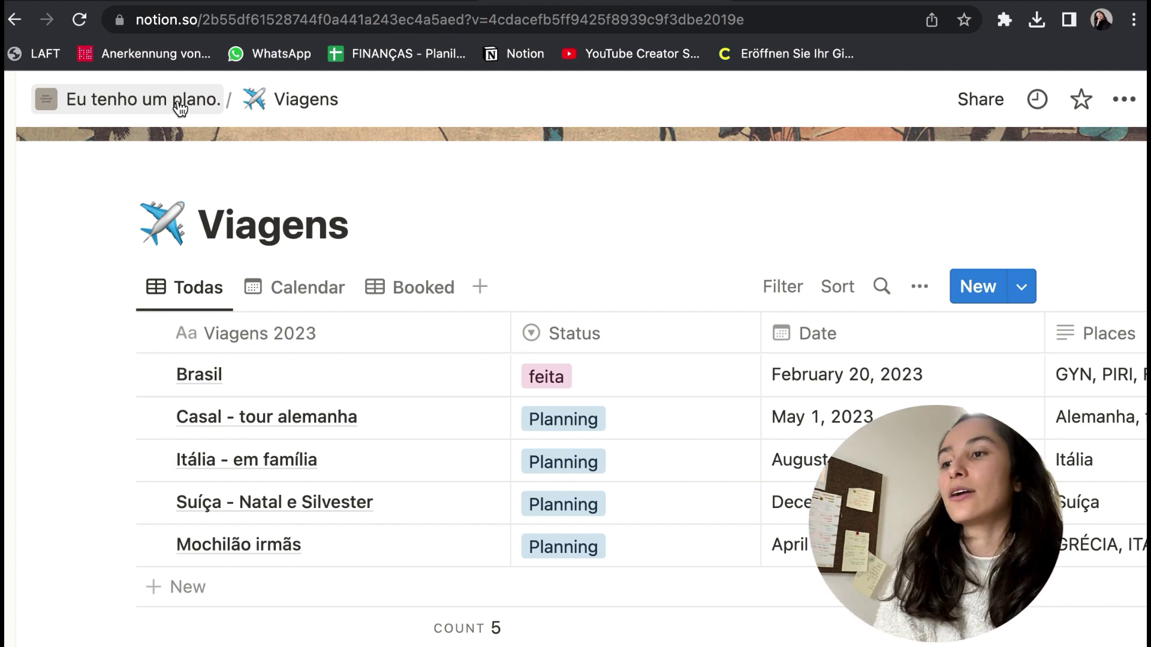
{"action": "scroll", "coordinate": [657, 360], "scroll_direction": "right", "scroll_amount": 10}
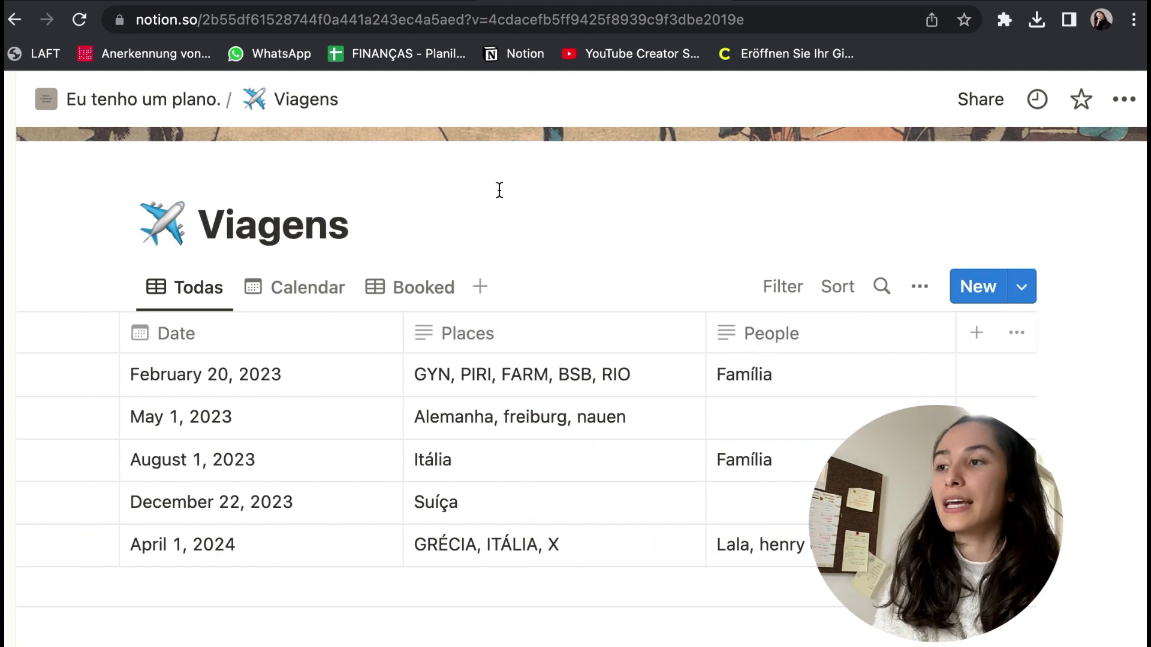
{"action": "left_click", "coordinate": [180, 103]}
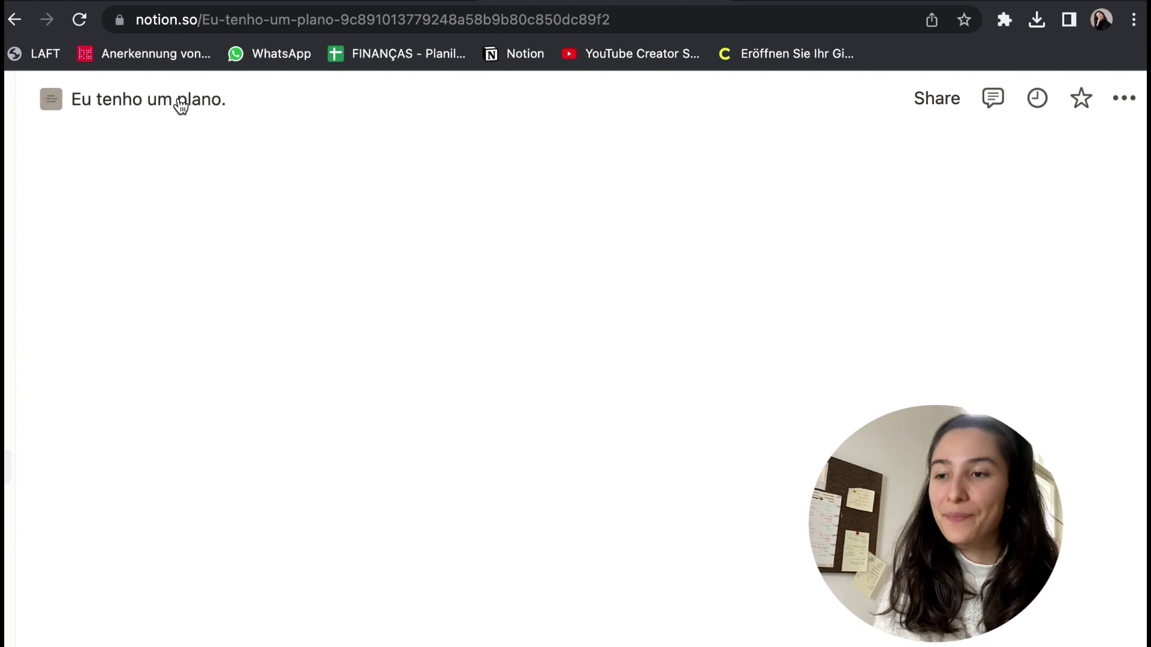
{"action": "scroll", "coordinate": [642, 408], "scroll_direction": "down", "scroll_amount": 10}
{"action": "scroll", "coordinate": [642, 411], "scroll_direction": "down", "scroll_amount": 7}
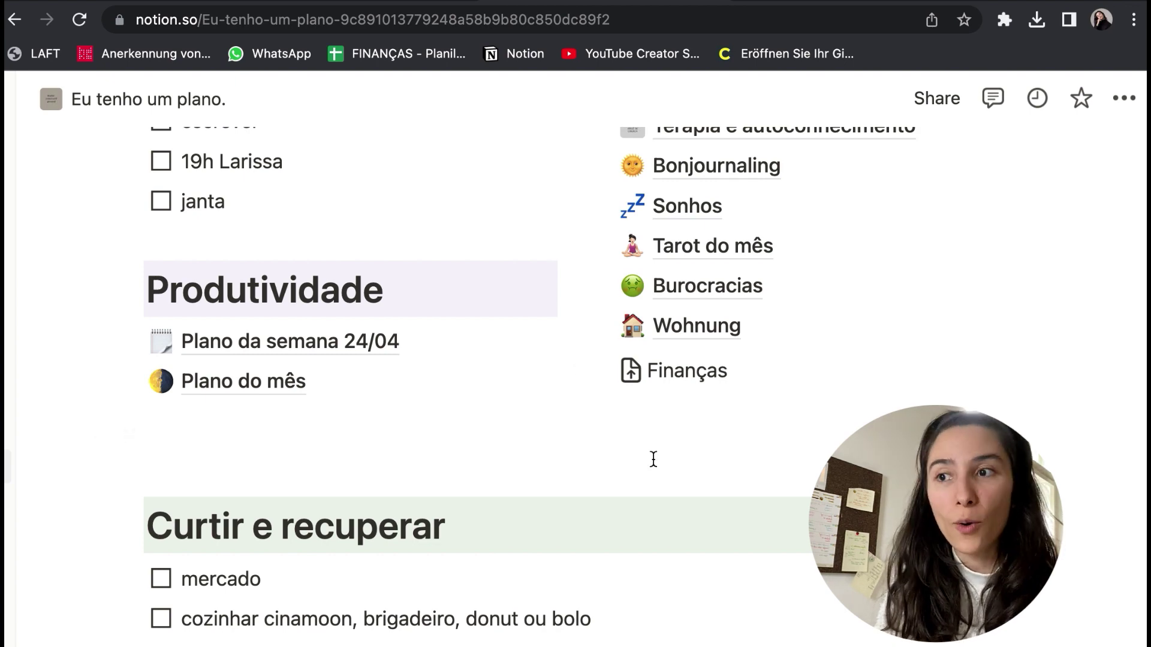
Show the sidebar, open the template gallery and search it for "travel".
{"action": "key", "text": "super+backslash"}
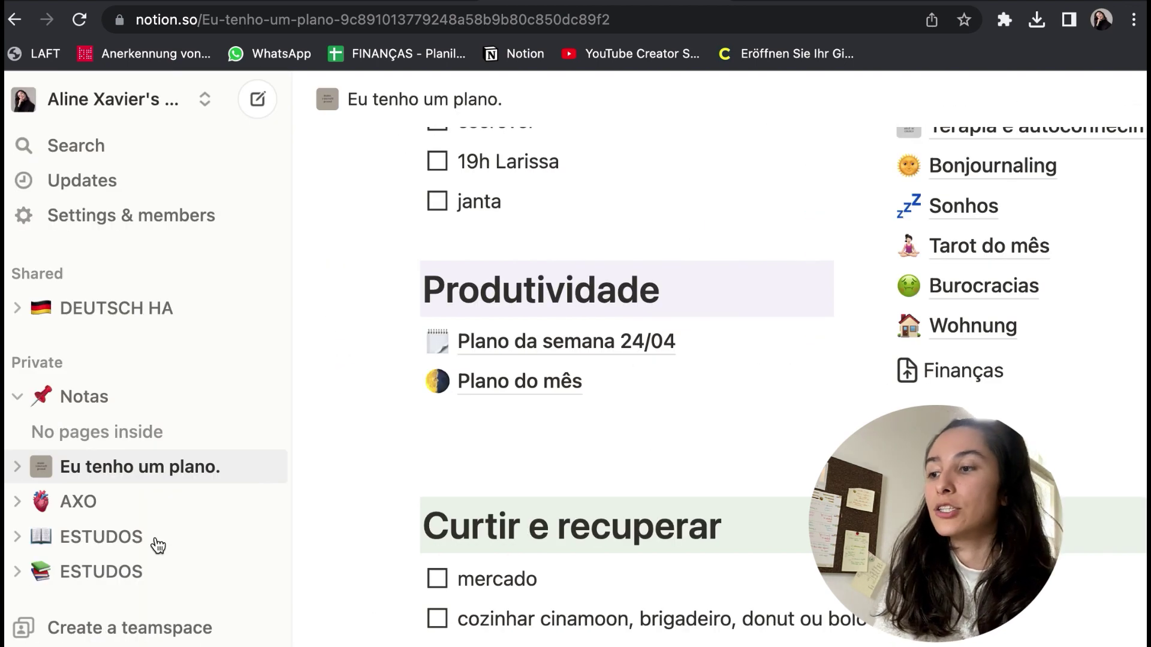
{"action": "scroll", "coordinate": [158, 545], "scroll_direction": "down", "scroll_amount": 5}
{"action": "left_click", "coordinate": [88, 526]}
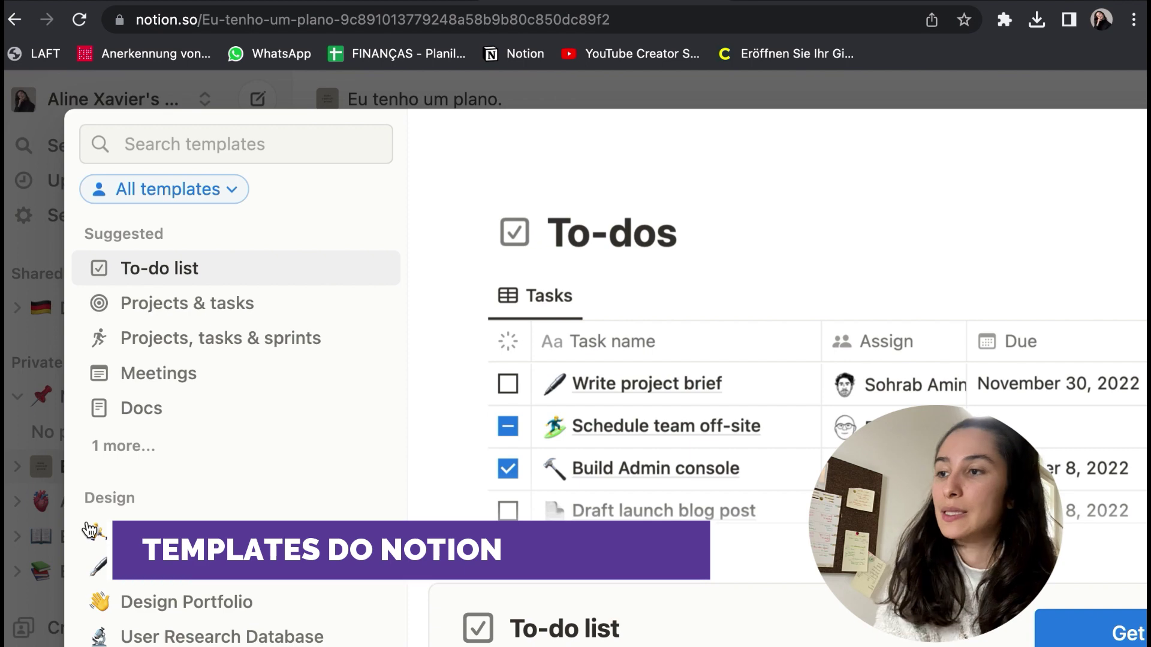
{"action": "left_click", "coordinate": [187, 154]}
{"action": "type", "text": "travel"}
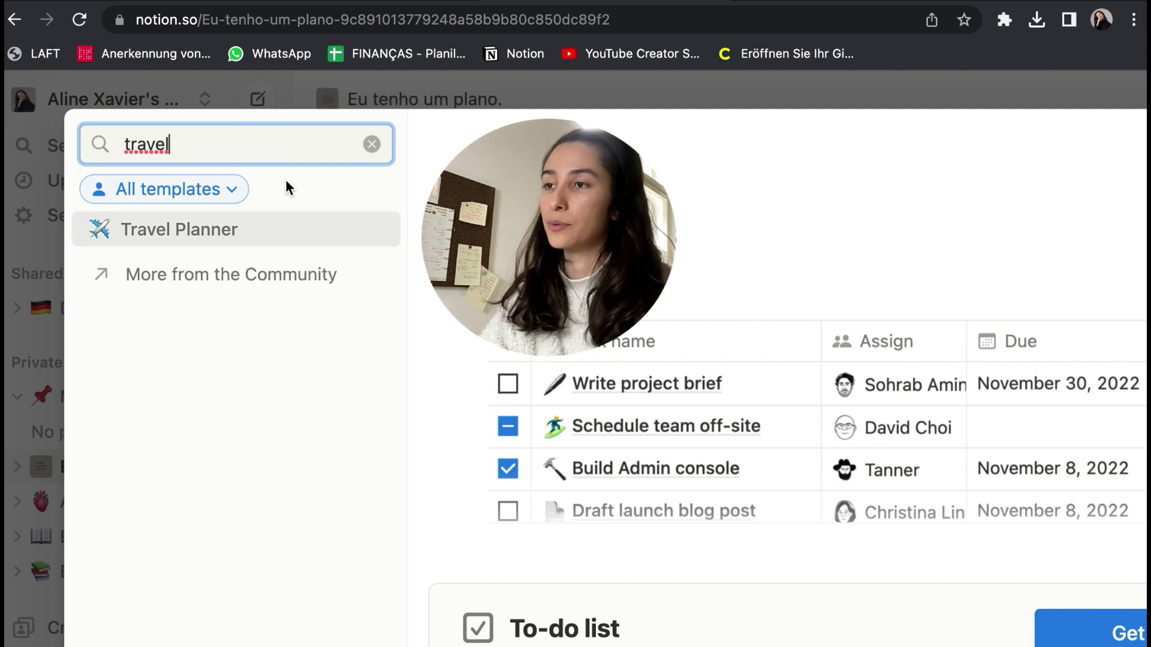
Clear the template search, view the available category filters, and browse the Design, Life and Product management templates.
{"action": "key", "text": "BackSpace"}
{"action": "key", "text": "BackSpace"}
{"action": "key", "text": "BackSpace"}
{"action": "key", "text": "BackSpace"}
{"action": "key", "text": "BackSpace"}
{"action": "key", "text": "BackSpace"}
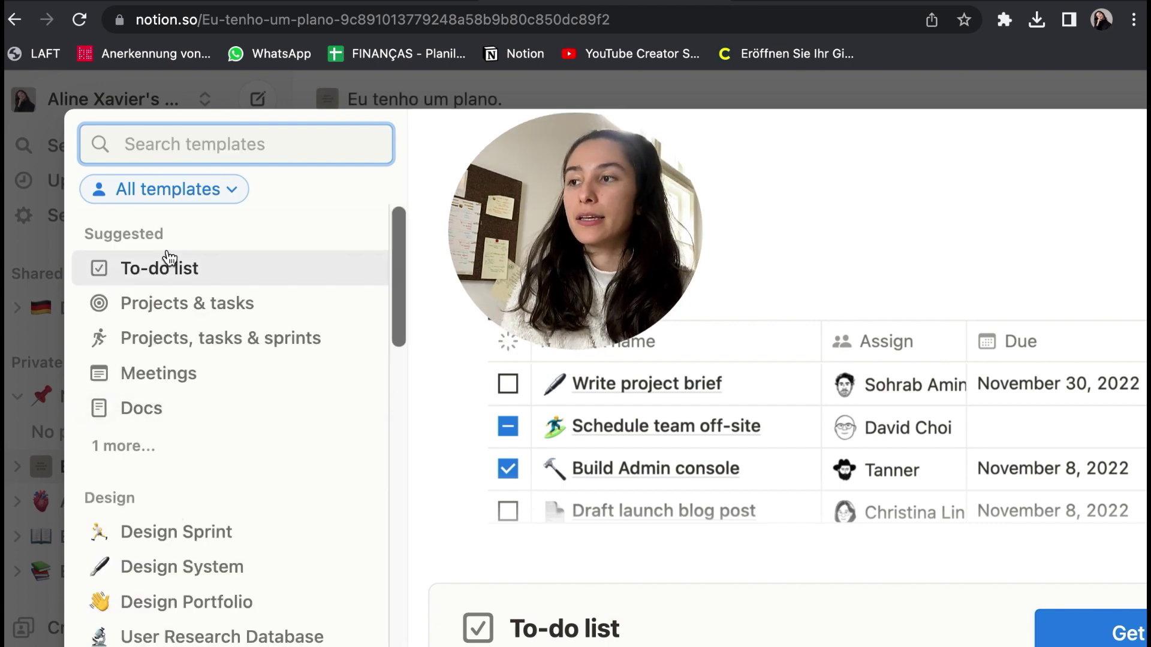
{"action": "left_click", "coordinate": [222, 189]}
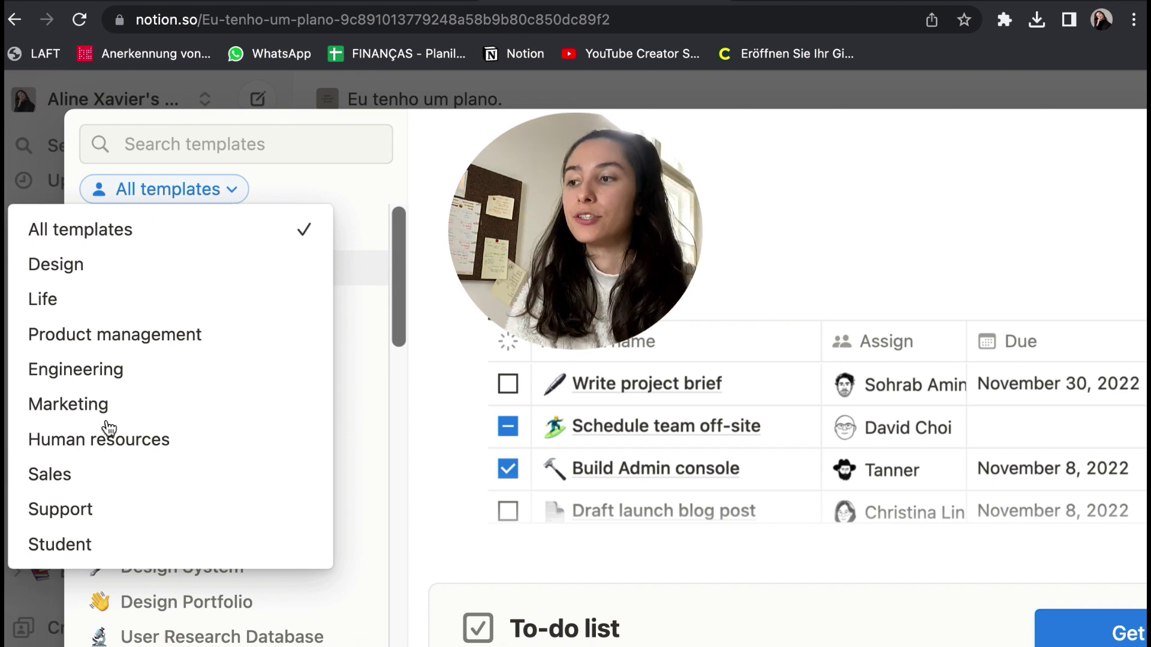
{"action": "left_click", "coordinate": [186, 609]}
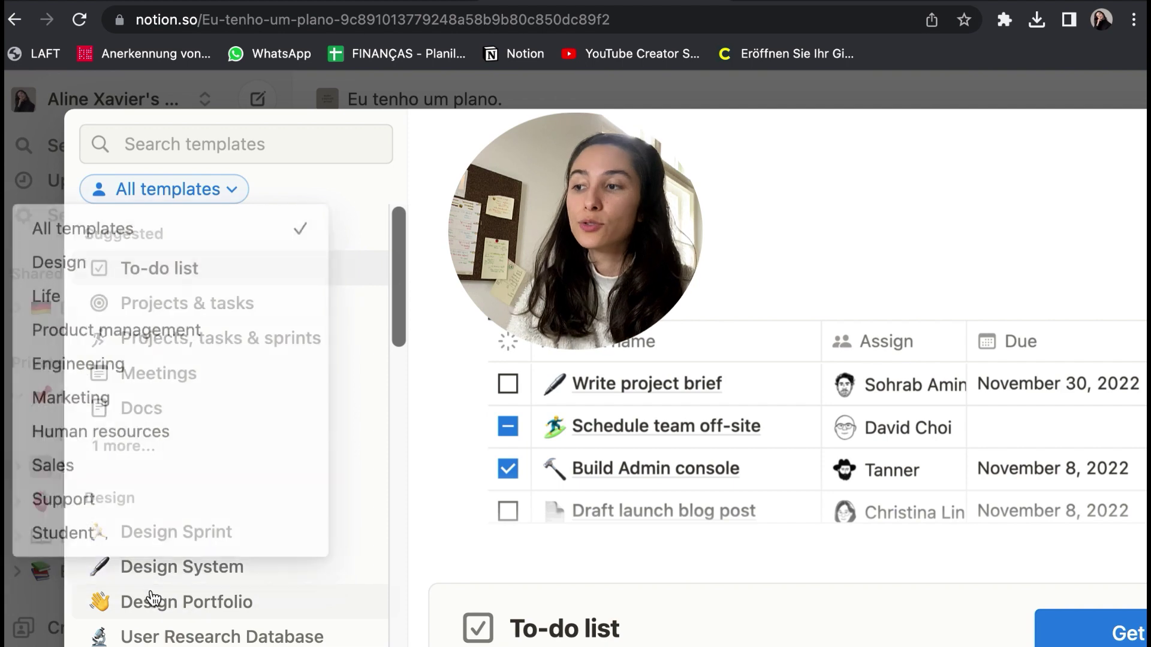
{"action": "scroll", "coordinate": [228, 526], "scroll_direction": "down", "scroll_amount": 6}
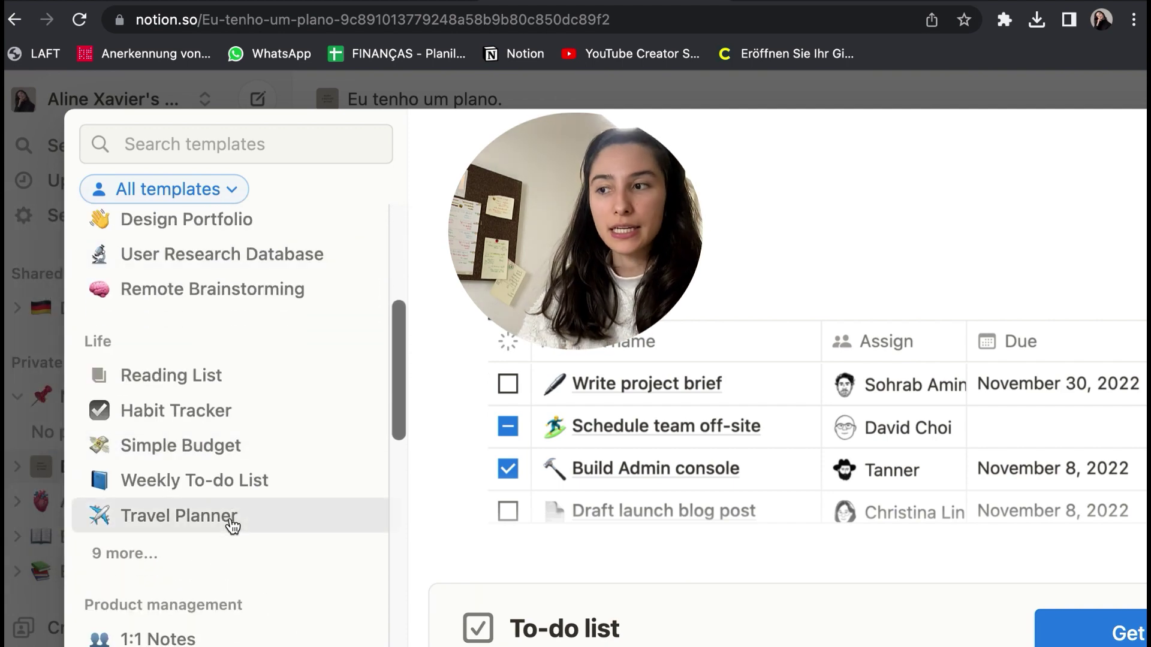
{"action": "scroll", "coordinate": [229, 517], "scroll_direction": "down", "scroll_amount": 5}
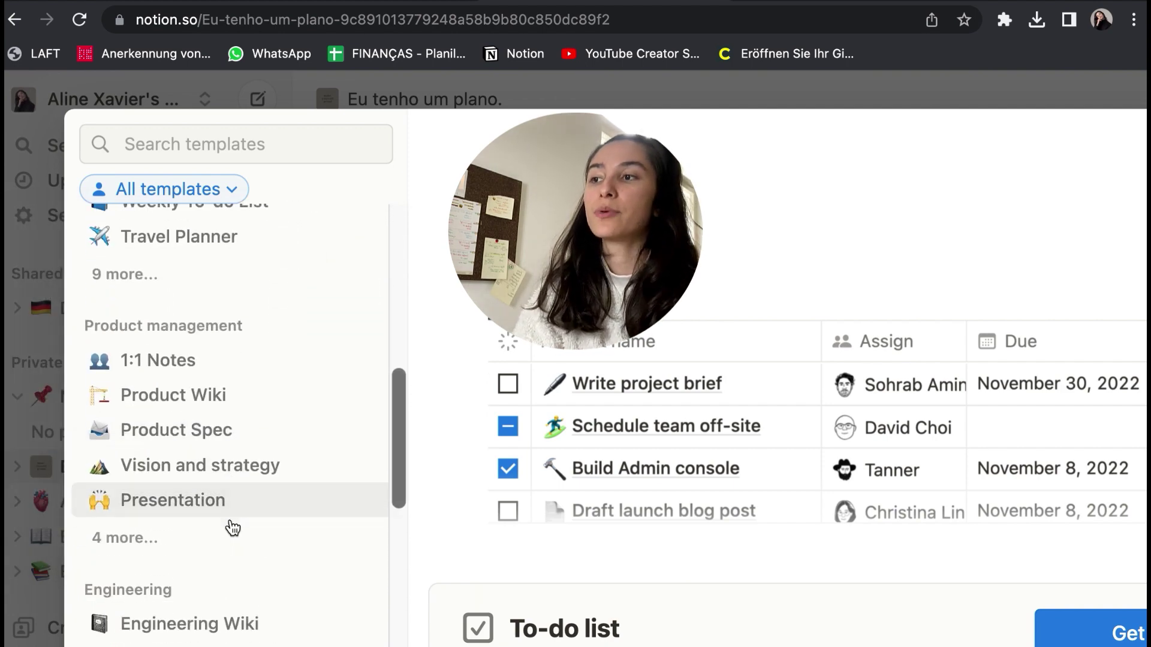
Zoom the browser page out two levels to view the whole To-do list template preview, and close the template gallery.
{"action": "key", "text": "super+minus"}
{"action": "key", "text": "super+minus"}
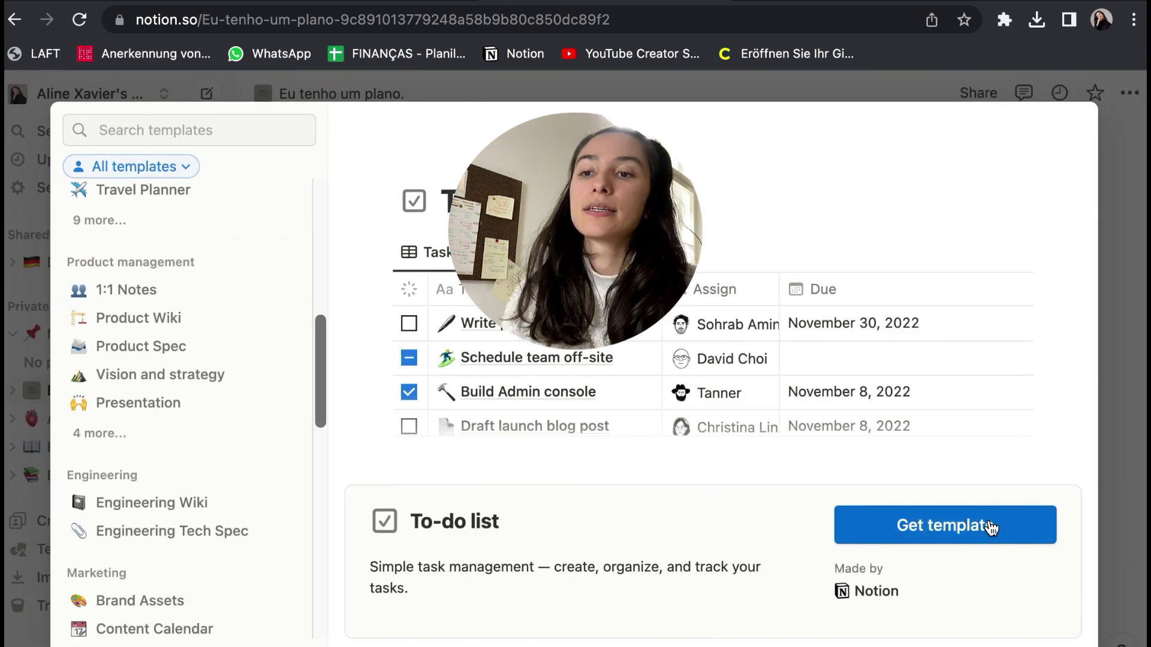
{"action": "left_click", "coordinate": [1113, 469]}
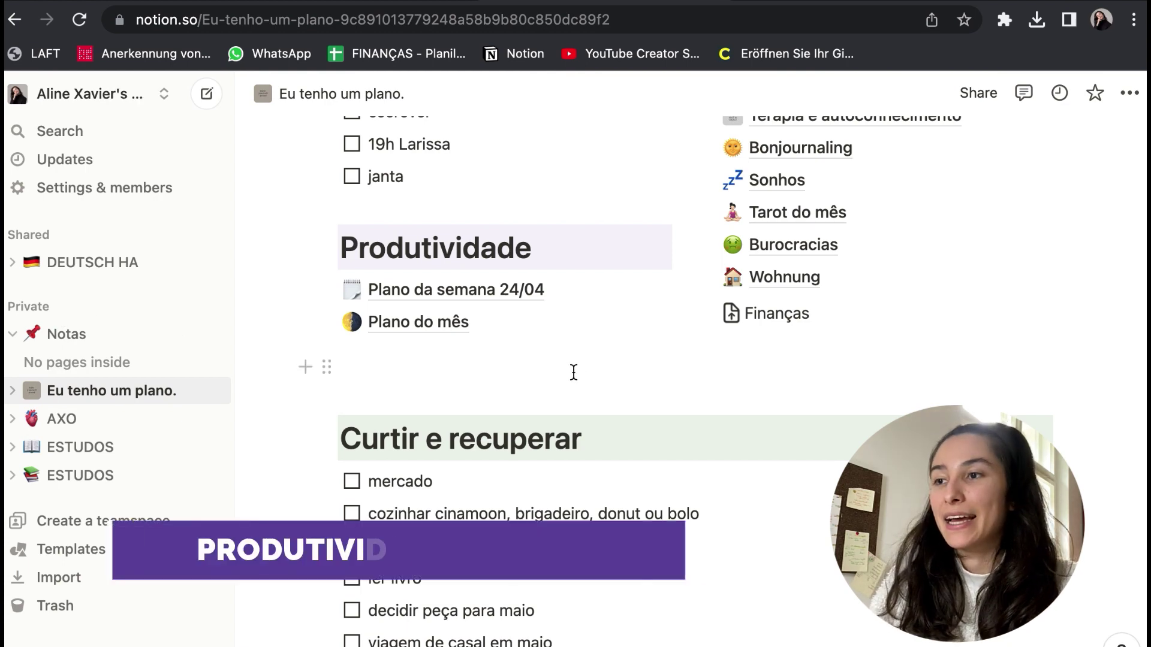
Review the QUARTA to-do list and the Produtividade section, checking and unchecking the yoga task as a demonstration.
{"action": "scroll", "coordinate": [515, 309], "scroll_direction": "up", "scroll_amount": 2}
{"action": "scroll", "coordinate": [515, 309], "scroll_direction": "up", "scroll_amount": 4}
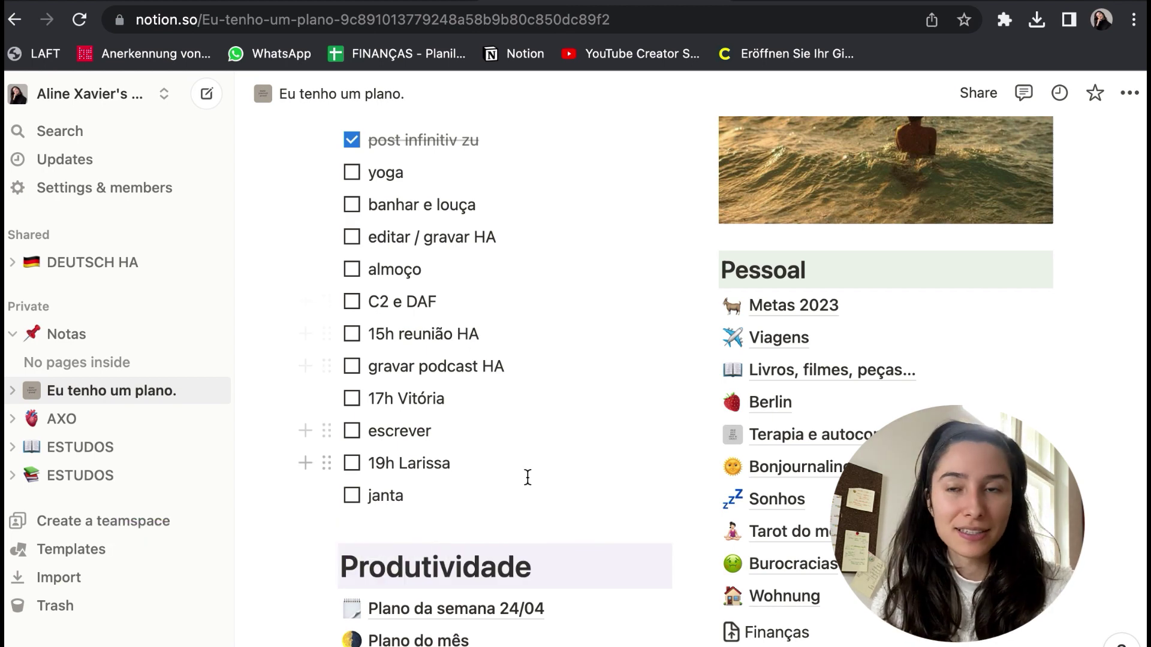
{"action": "scroll", "coordinate": [528, 477], "scroll_direction": "down", "scroll_amount": 2}
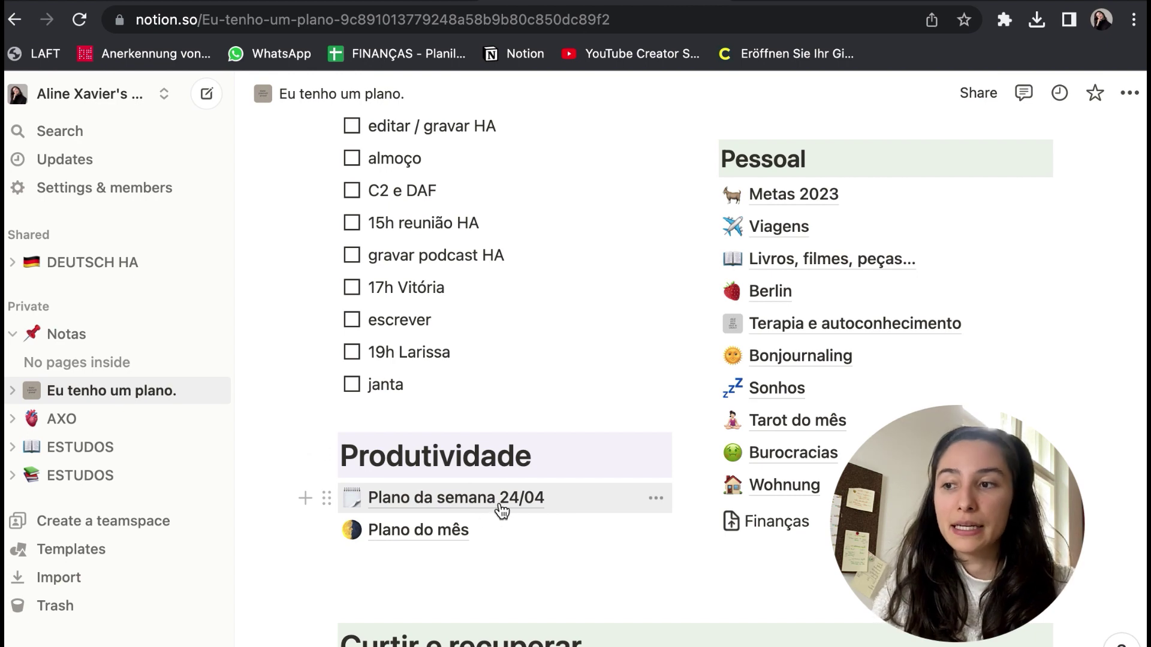
{"action": "scroll", "coordinate": [438, 540], "scroll_direction": "up", "scroll_amount": 6}
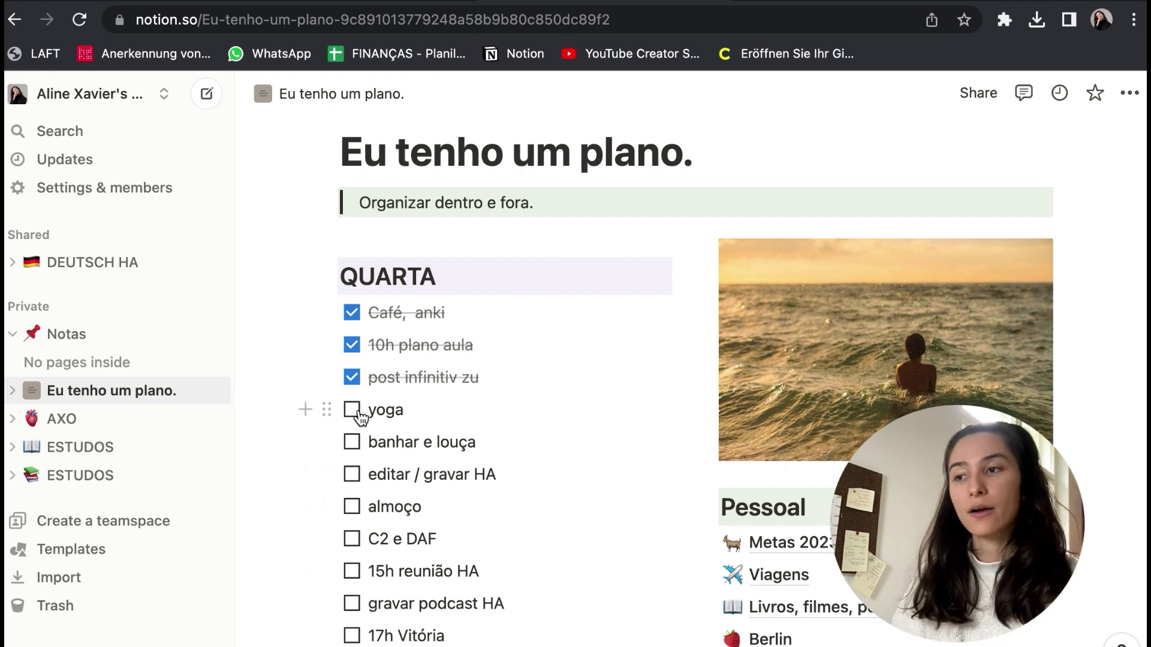
{"action": "left_click", "coordinate": [352, 410]}
{"action": "left_click", "coordinate": [352, 410]}
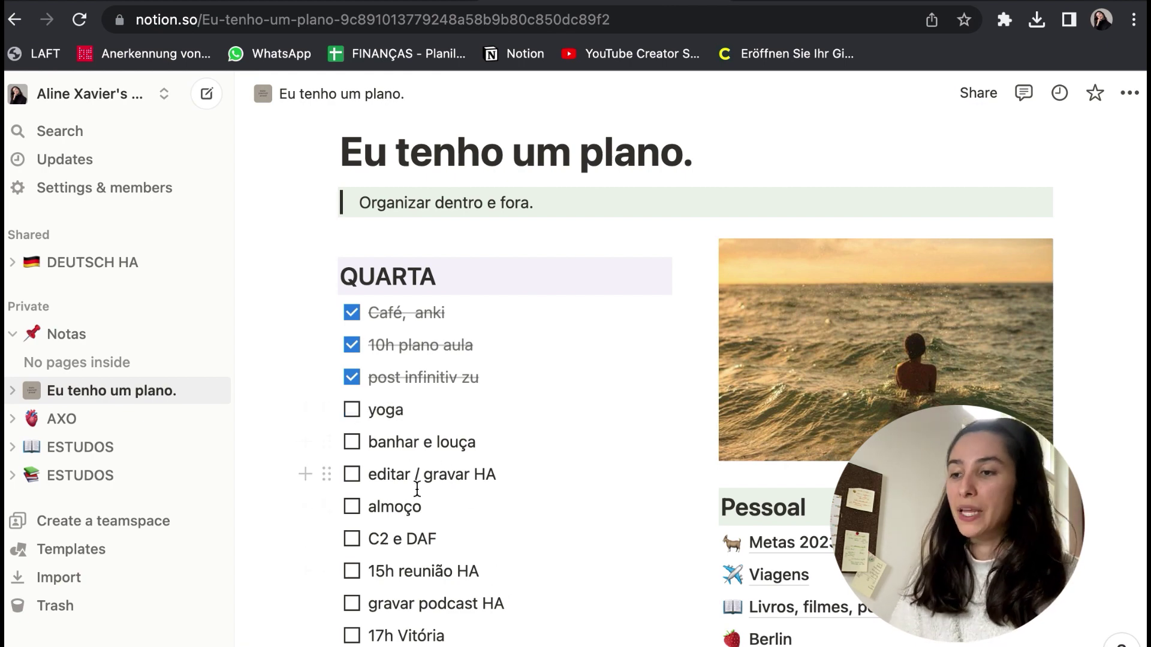
{"action": "scroll", "coordinate": [418, 489], "scroll_direction": "down", "scroll_amount": 5}
{"action": "scroll", "coordinate": [417, 489], "scroll_direction": "down", "scroll_amount": 5}
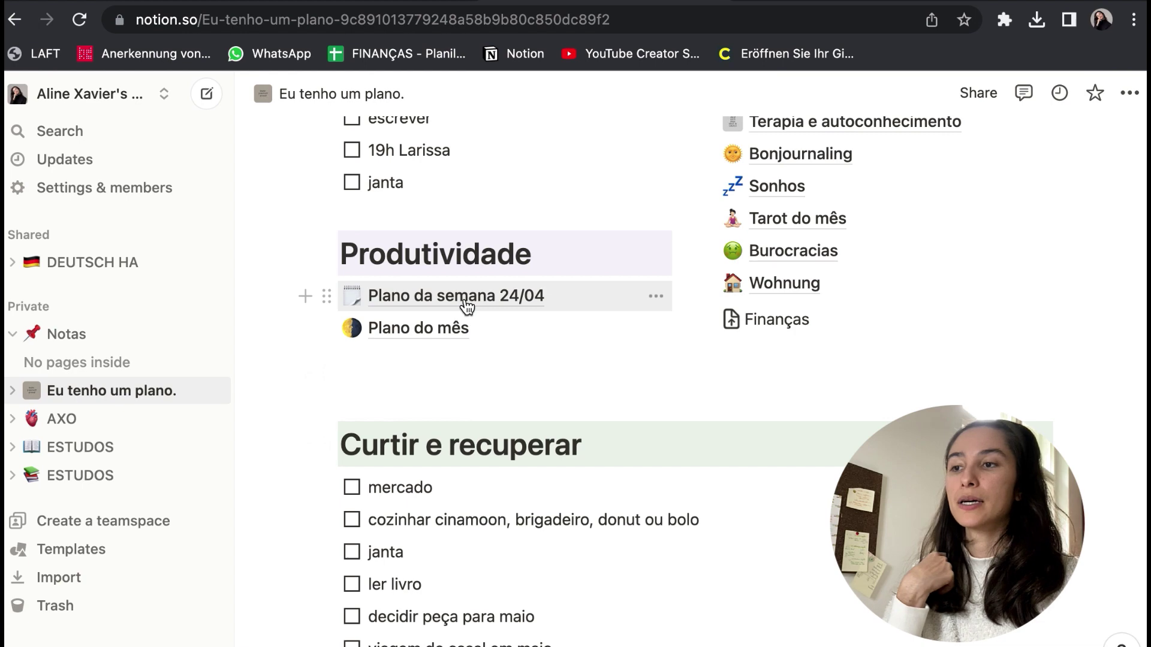
Open the Plano do mês page, return to the Pessoal list on "Eu tenho um plano.", and reopen Plano do mês.
{"action": "left_click", "coordinate": [427, 333]}
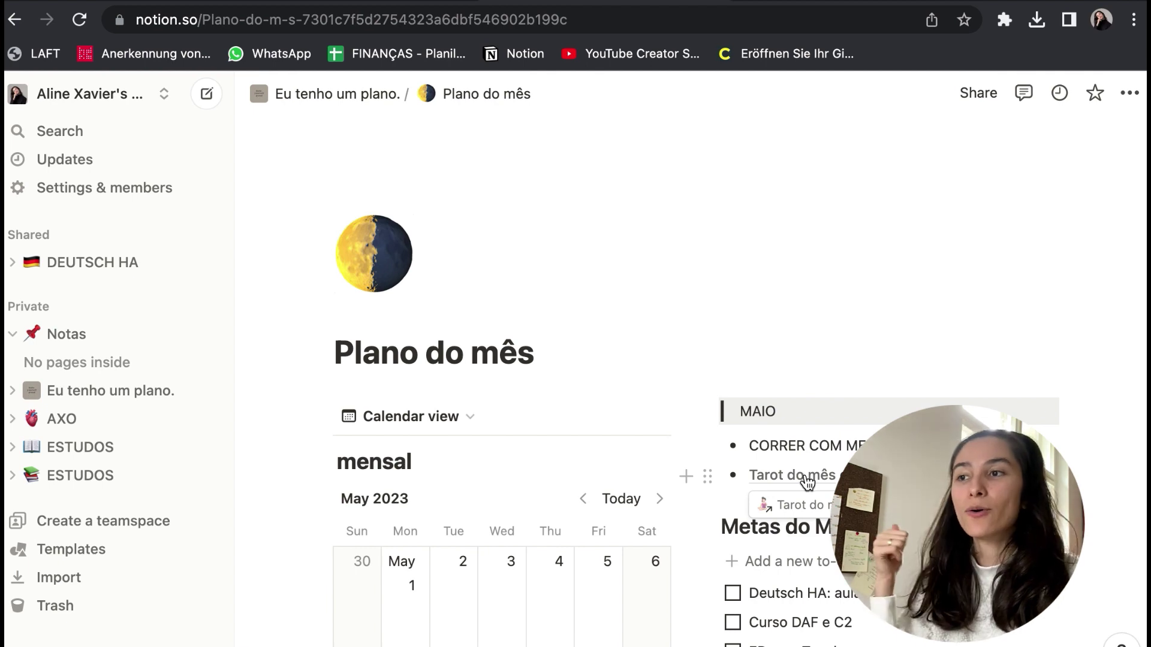
{"action": "left_click", "coordinate": [376, 95]}
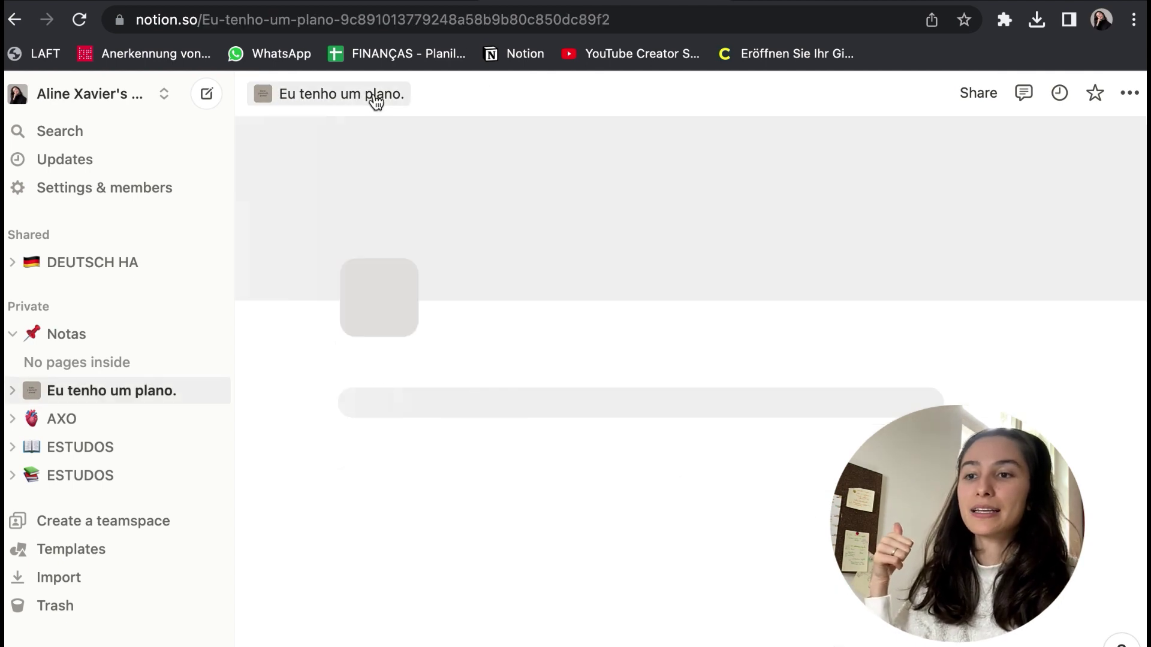
{"action": "scroll", "coordinate": [854, 602], "scroll_direction": "down", "scroll_amount": 10}
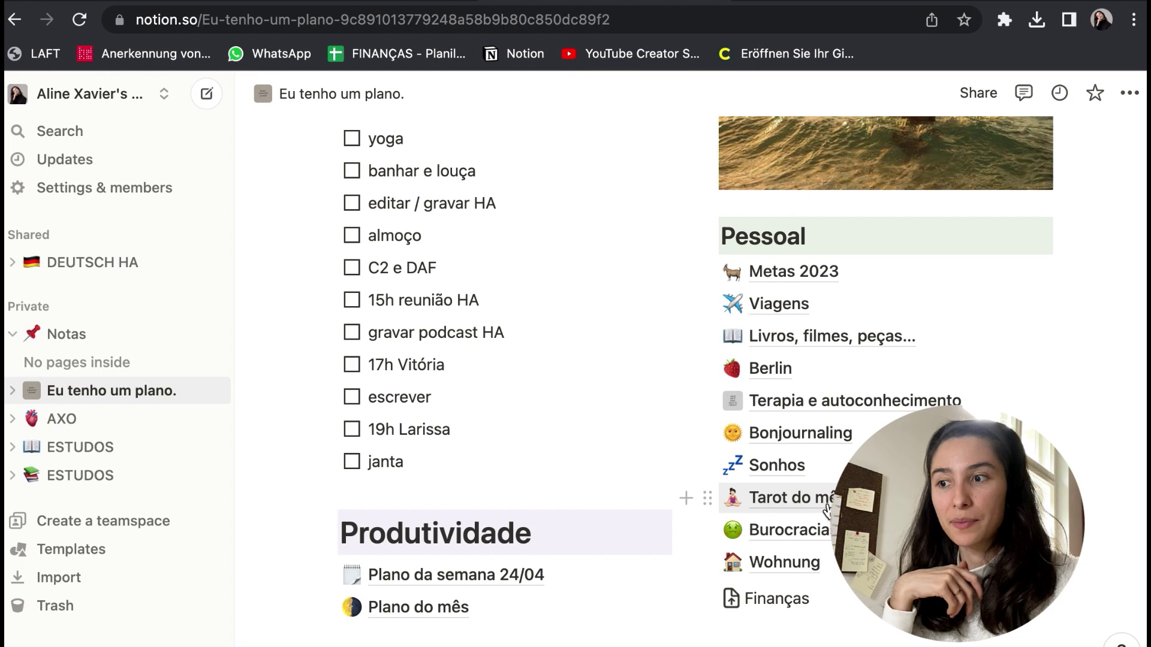
{"action": "left_click", "coordinate": [412, 606]}
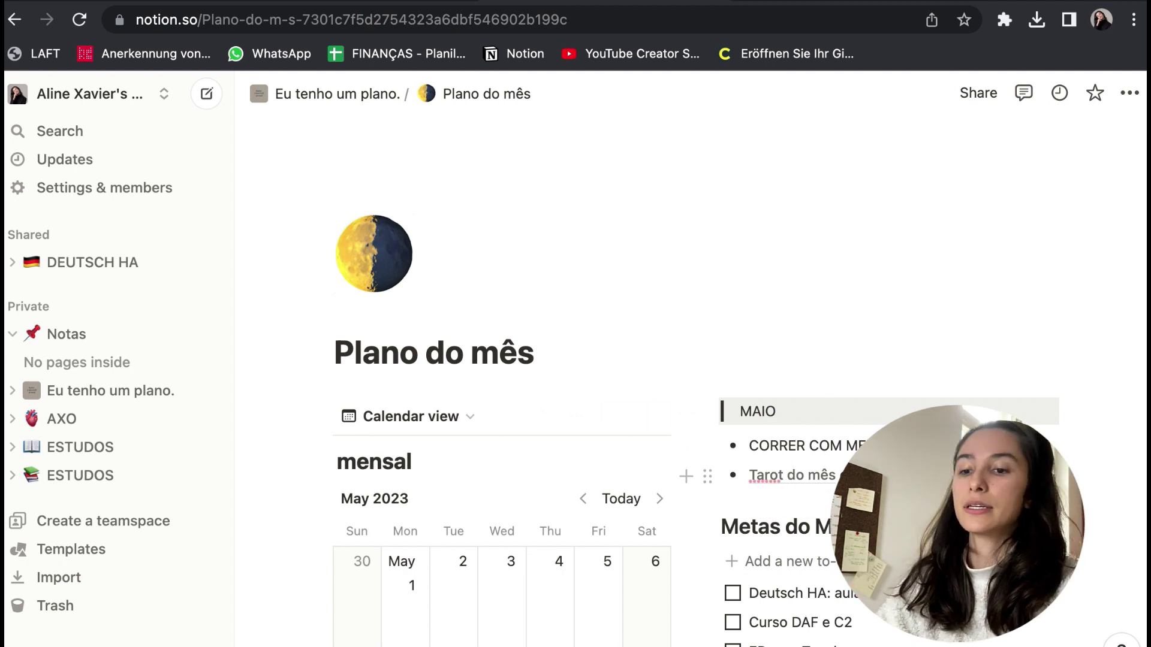
Start a new bullet below the Tarot do mês item under MAIO and browse the insertable block types down to Link to page.
{"action": "key", "text": "Return"}
{"action": "type", "text": "/"}
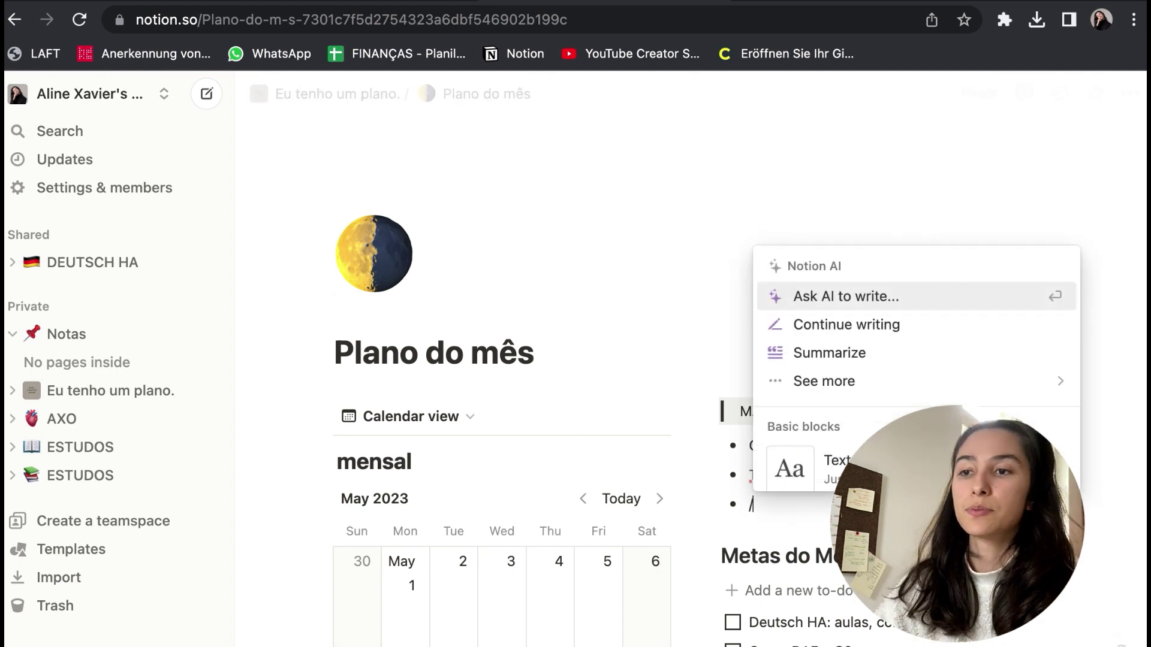
{"action": "key", "text": "Down"}
{"action": "key", "text": "Down"}
{"action": "key", "text": "Down"}
{"action": "key", "text": "Down"}
{"action": "key", "text": "Down"}
{"action": "key", "text": "Down"}
{"action": "key", "text": "Down"}
{"action": "key", "text": "Down"}
{"action": "key", "text": "Down"}
{"action": "key", "text": "Down"}
{"action": "scroll", "coordinate": [863, 389], "scroll_direction": "down", "scroll_amount": 5}
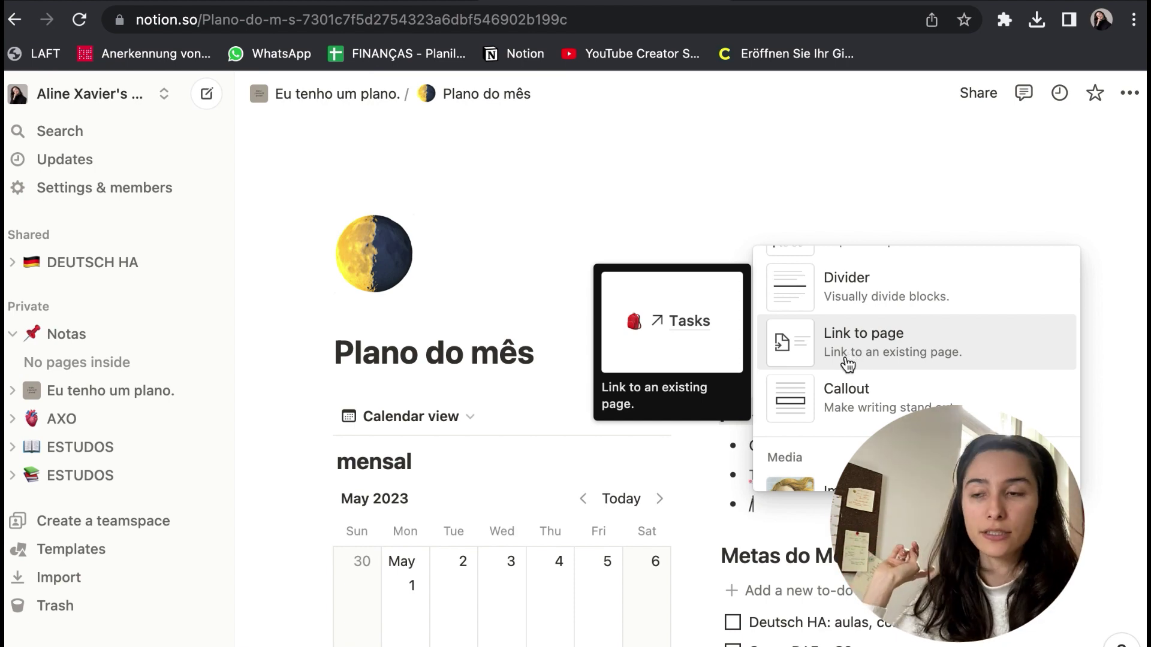
Remove the block command and the new bullet below the Tarot do mês item.
{"action": "key", "text": "BackSpace"}
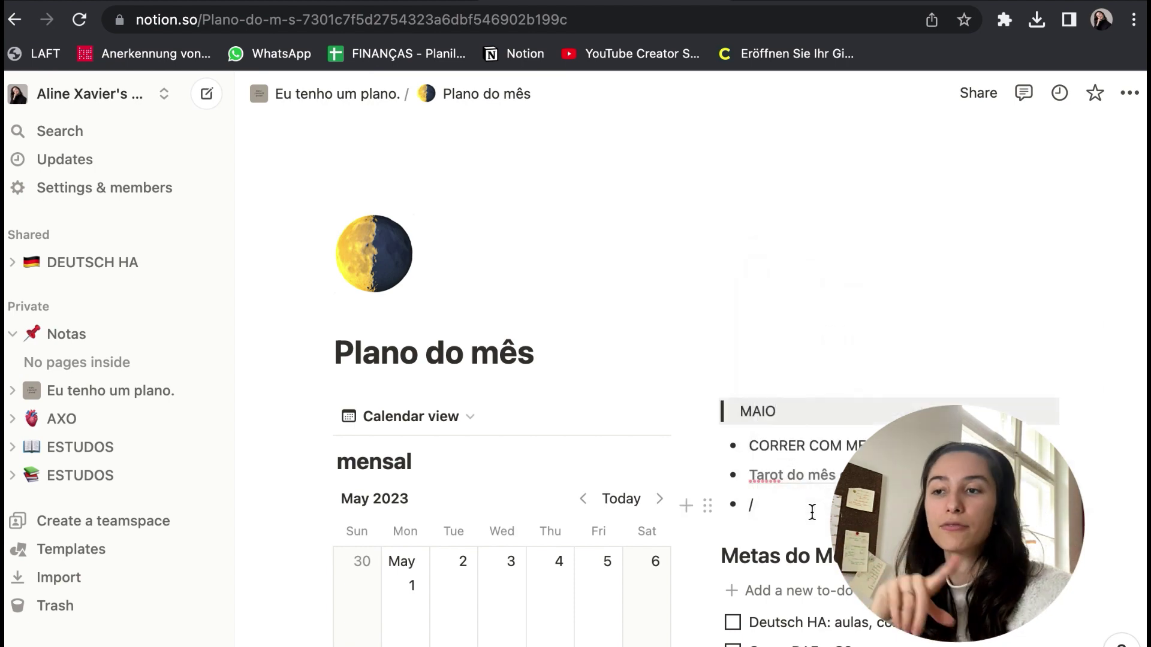
{"action": "key", "text": "BackSpace"}
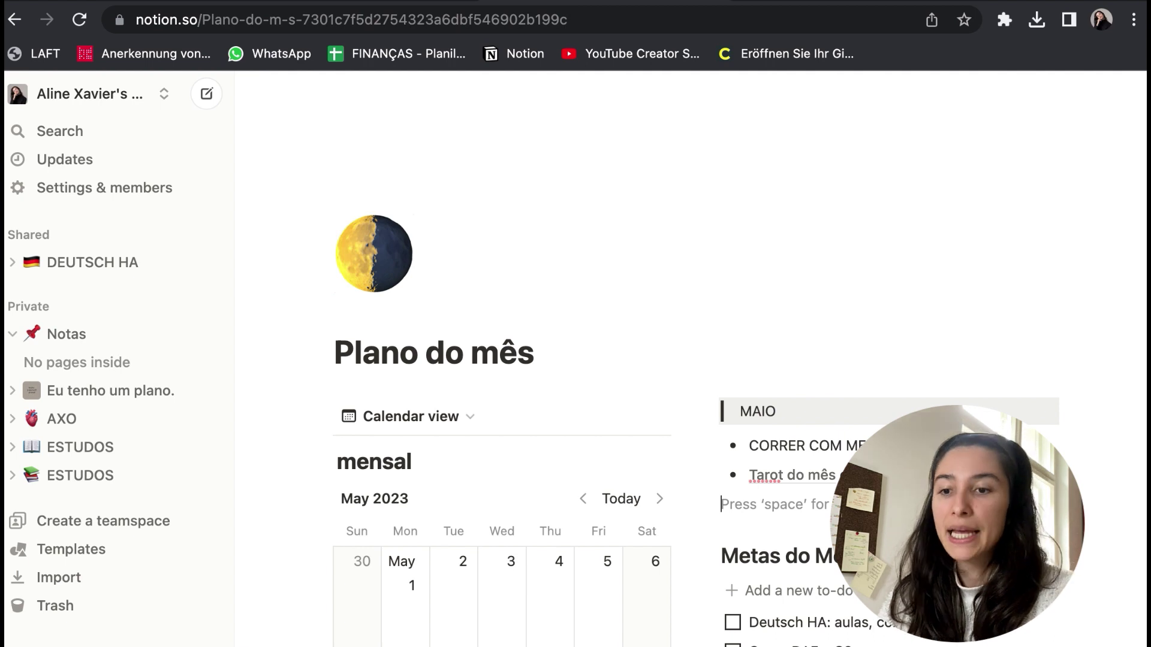
{"action": "key", "text": "BackSpace"}
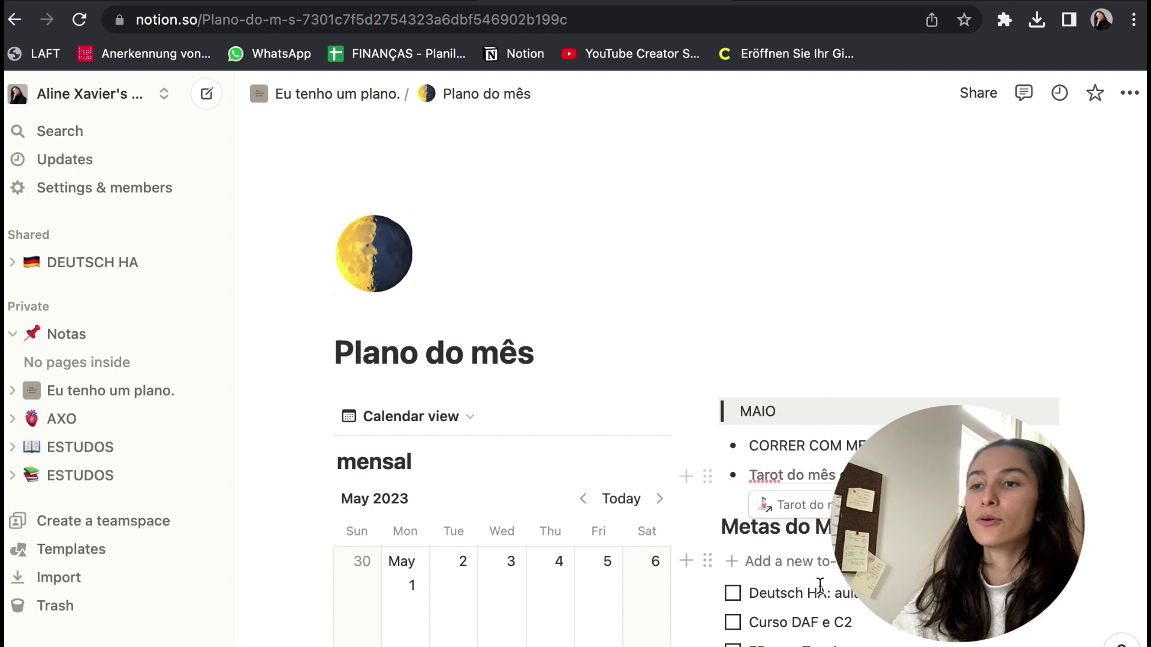
Review the Plano do mês page from the MAIO notes and Metas do Mês de Maio through the semana to-do lists.
{"action": "scroll", "coordinate": [821, 584], "scroll_direction": "down", "scroll_amount": 3}
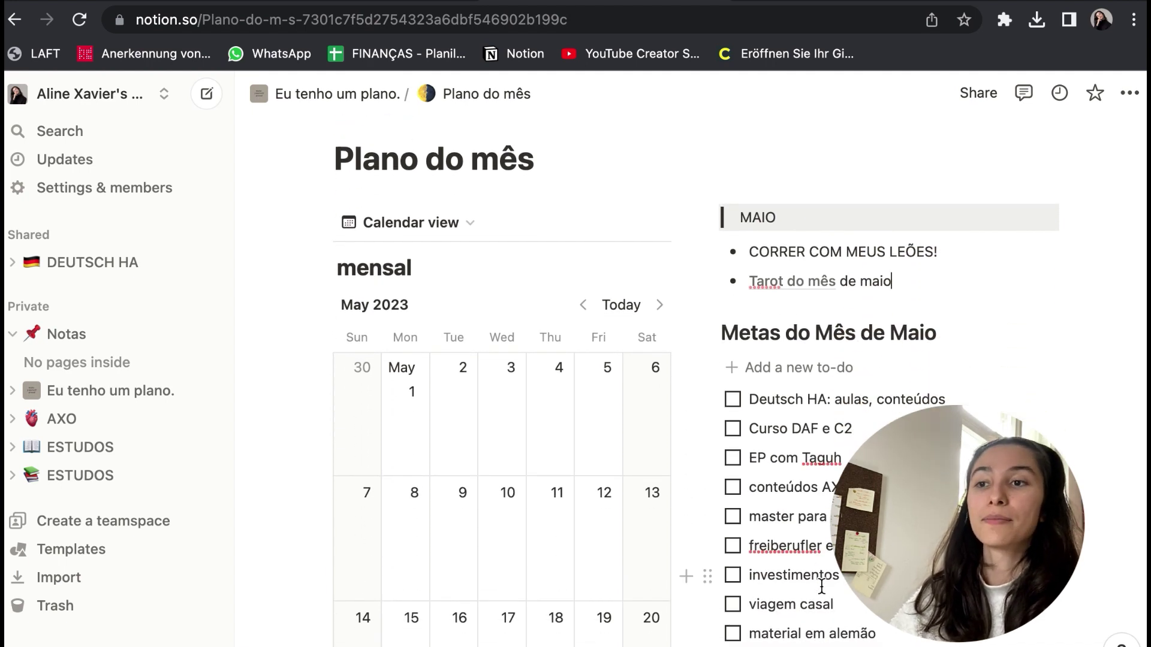
{"action": "scroll", "coordinate": [822, 584], "scroll_direction": "down", "scroll_amount": 2}
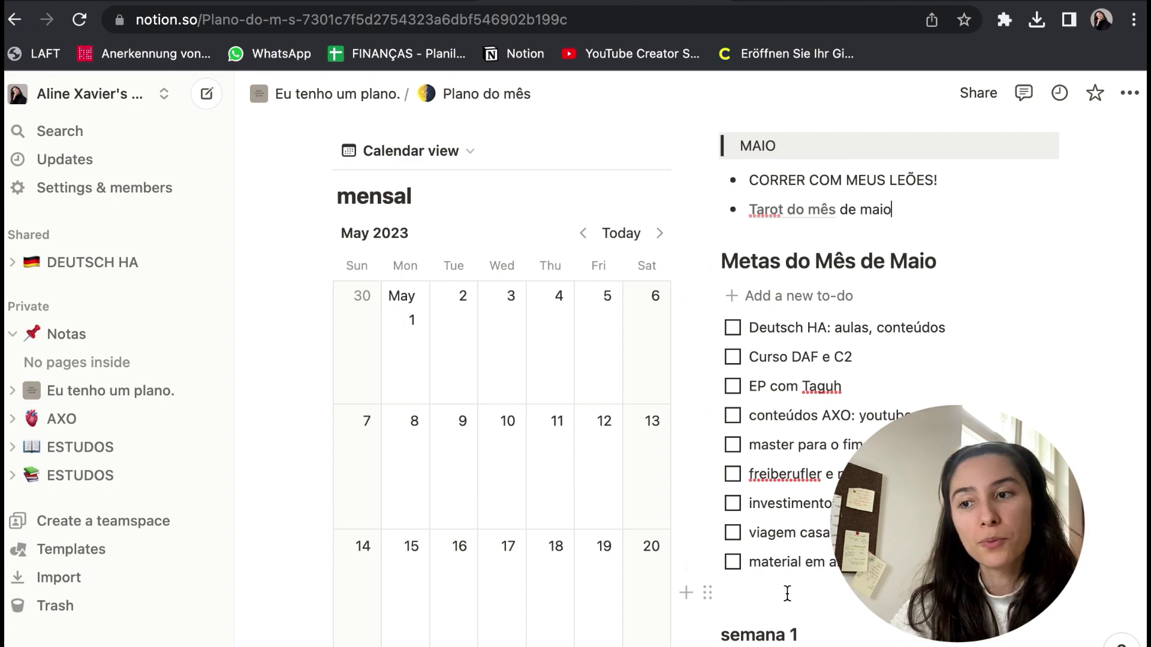
{"action": "scroll", "coordinate": [786, 599], "scroll_direction": "down", "scroll_amount": 10}
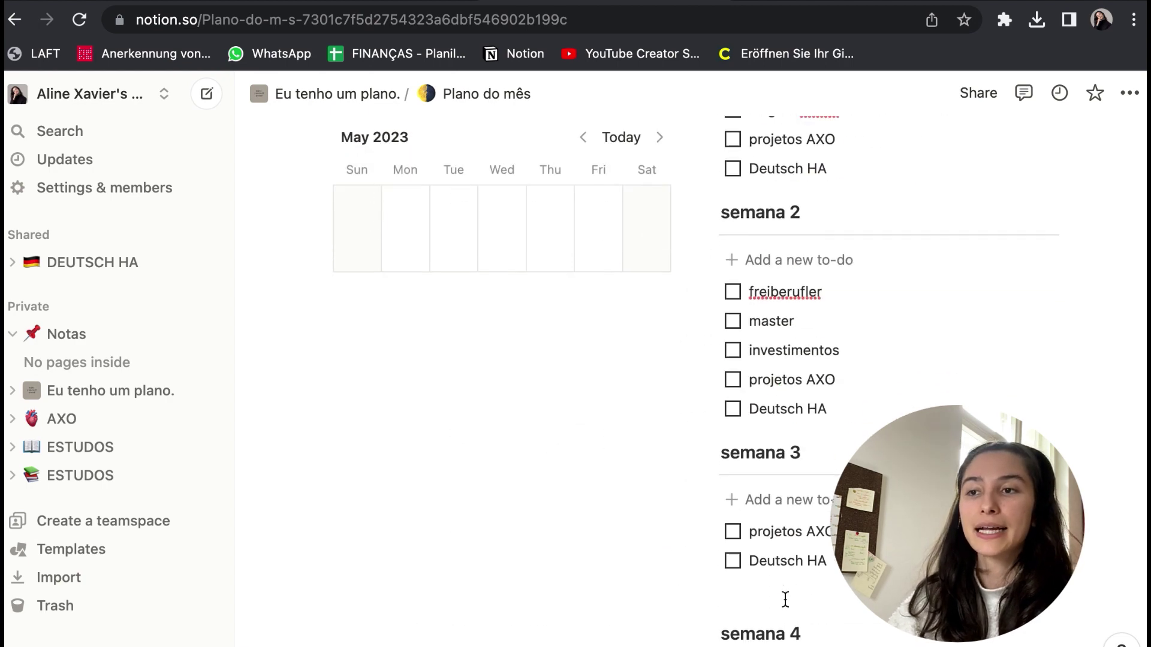
{"action": "scroll", "coordinate": [786, 600], "scroll_direction": "down", "scroll_amount": 5}
{"action": "scroll", "coordinate": [785, 599], "scroll_direction": "up", "scroll_amount": 15}
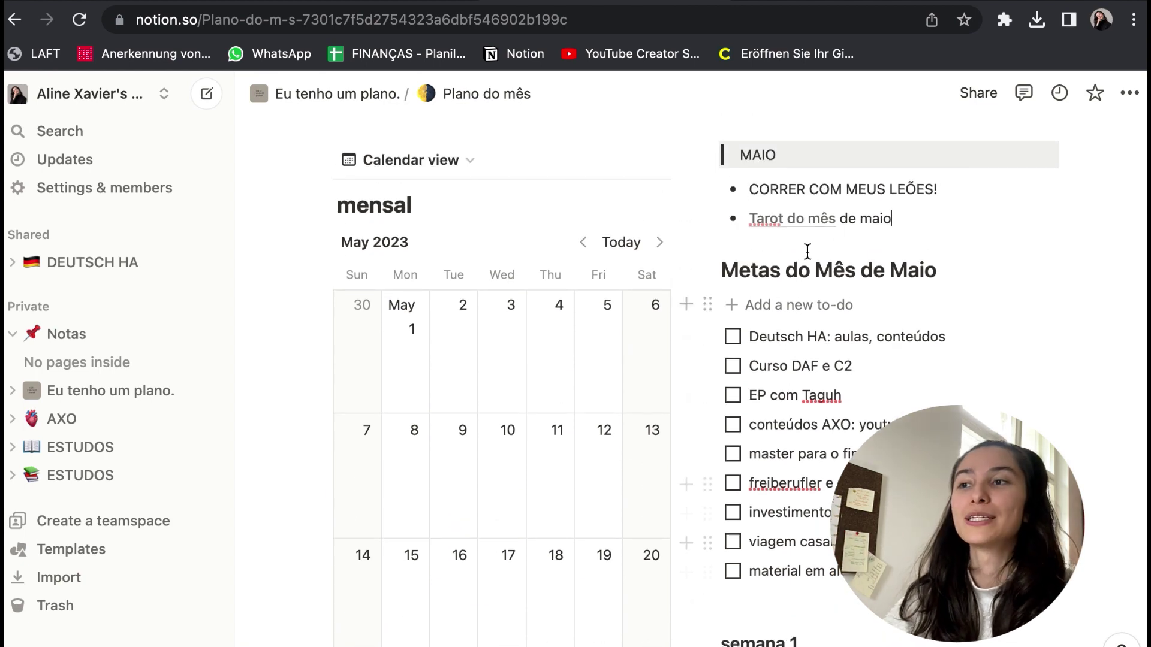
Return to "Eu tenho um plano." and open Plano da semana 24/04 from the Produtividade section.
{"action": "left_click", "coordinate": [347, 96]}
{"action": "scroll", "coordinate": [548, 429], "scroll_direction": "down", "scroll_amount": 10}
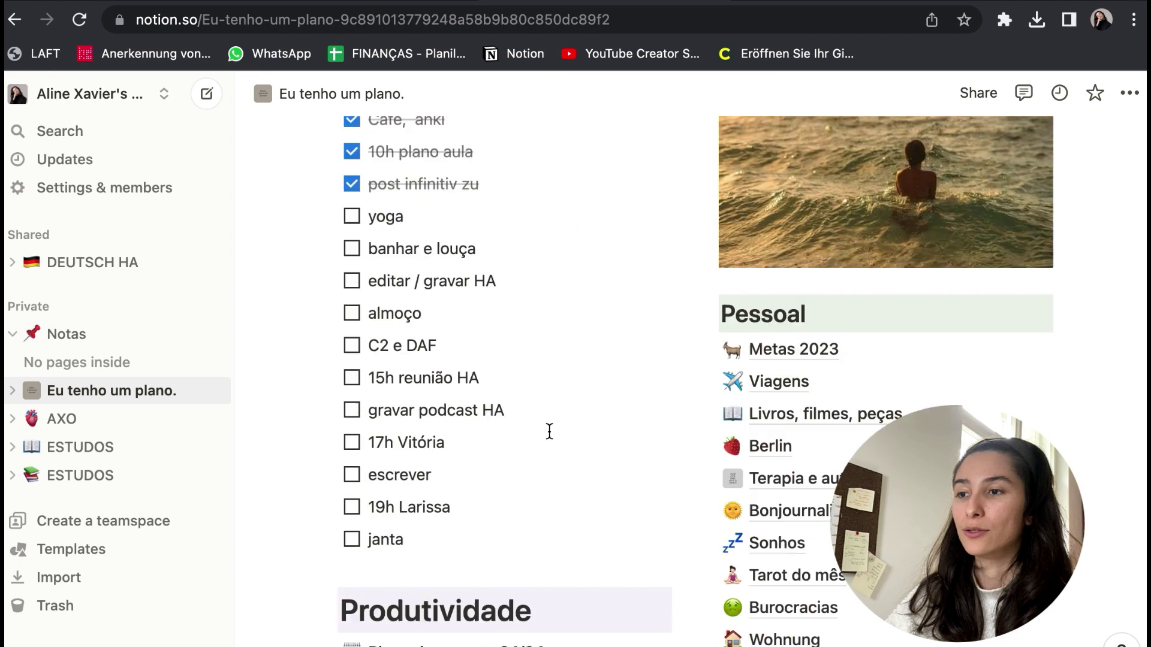
{"action": "left_click", "coordinate": [512, 591]}
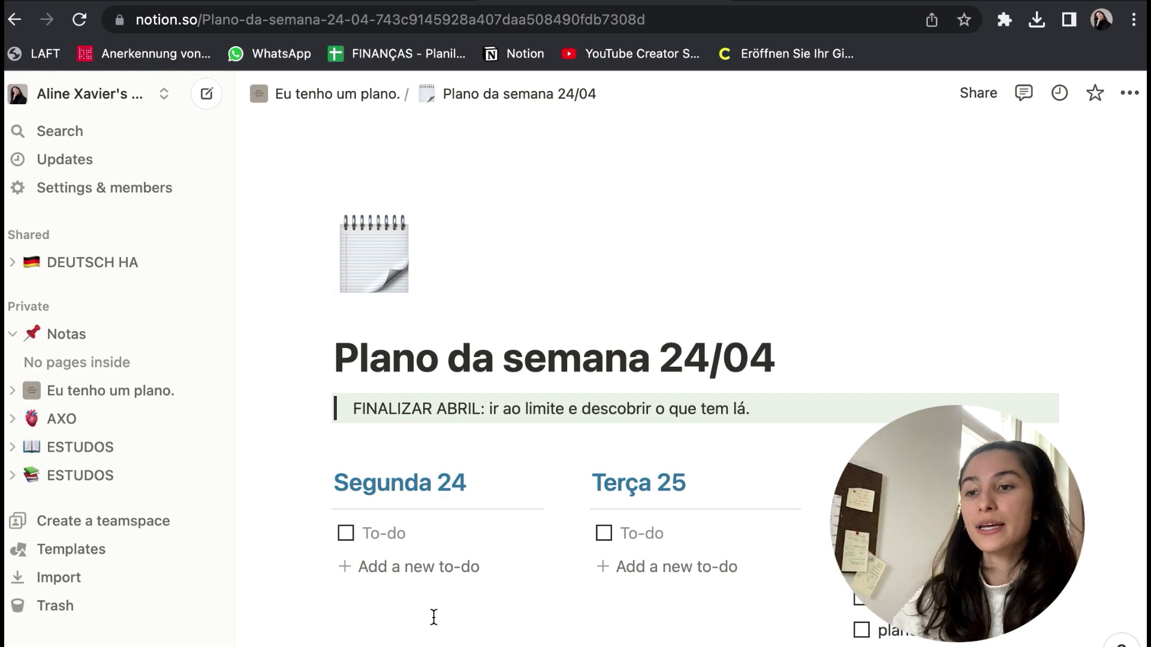
Review the weekly plan's day-by-day to-do lists, the Wochenende section and the METAS SEMANA AXO and METAS SEMANA HA goals.
{"action": "scroll", "coordinate": [432, 620], "scroll_direction": "down", "scroll_amount": 5}
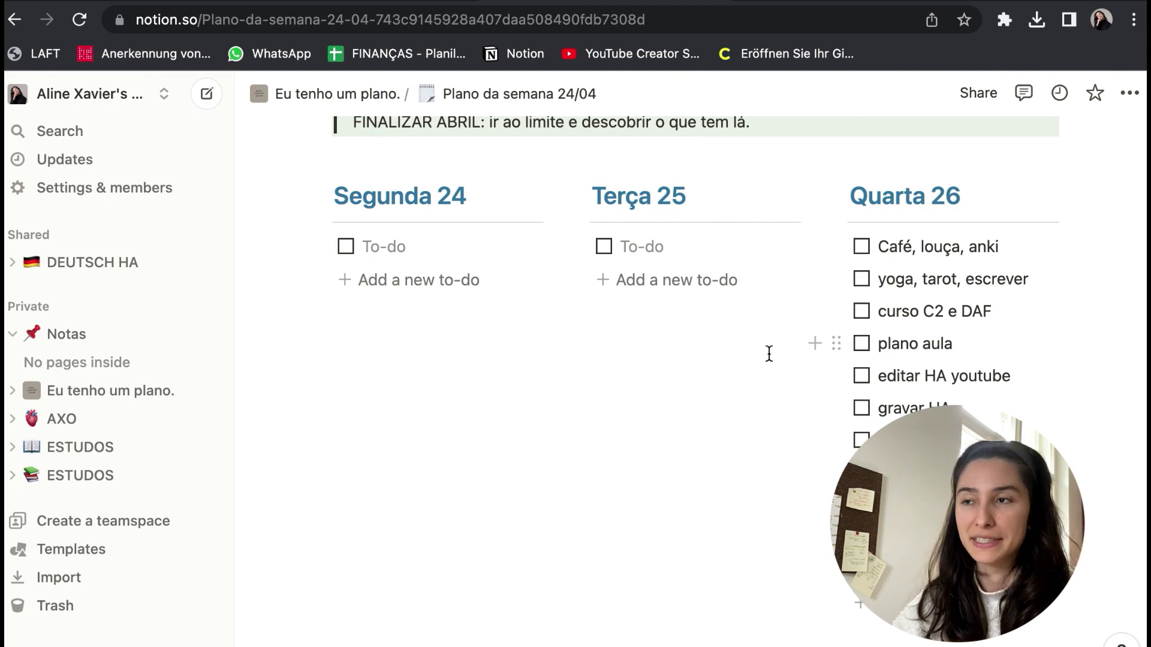
{"action": "scroll", "coordinate": [769, 354], "scroll_direction": "up", "scroll_amount": 5}
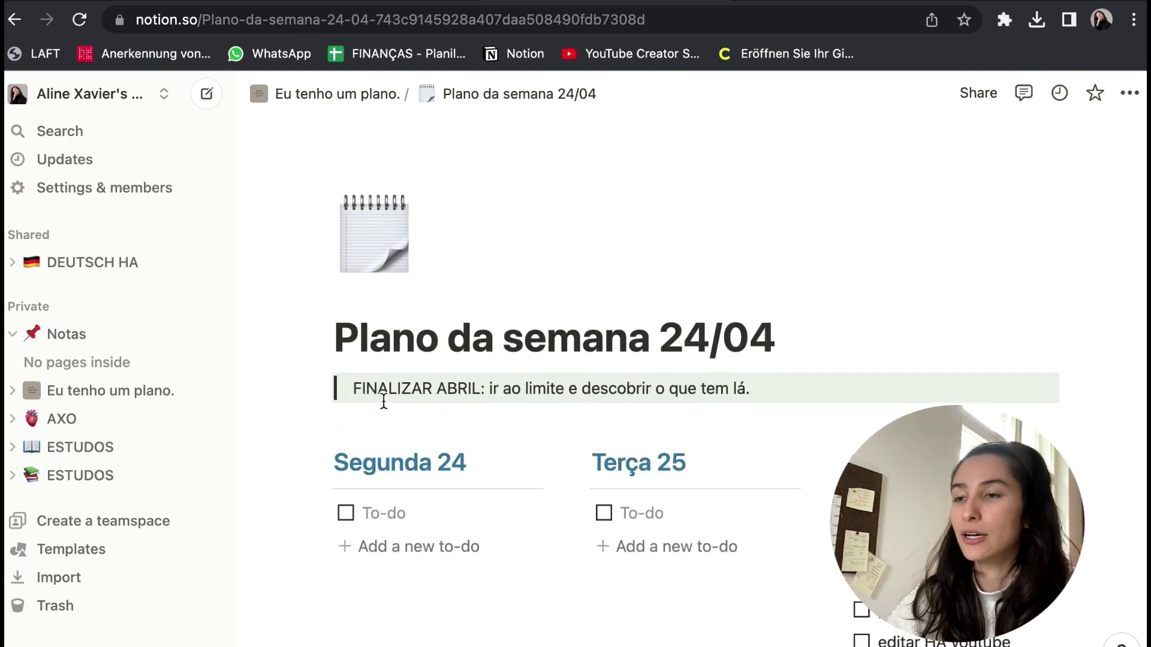
{"action": "scroll", "coordinate": [544, 407], "scroll_direction": "down", "scroll_amount": 12}
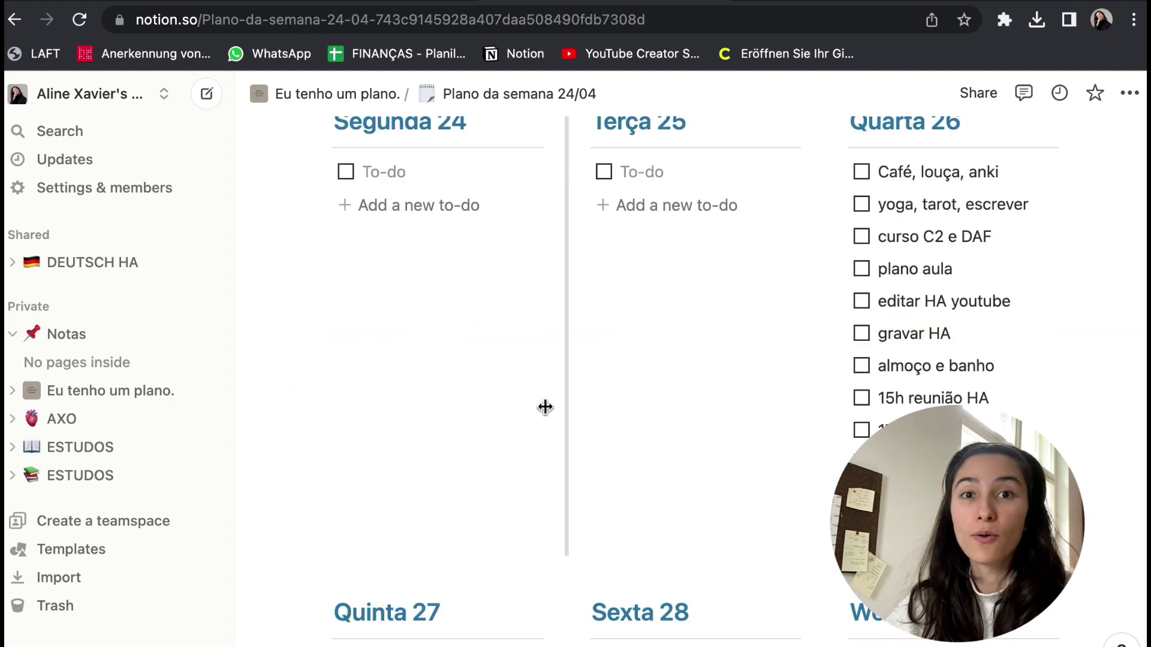
{"action": "scroll", "coordinate": [544, 409], "scroll_direction": "down", "scroll_amount": 2}
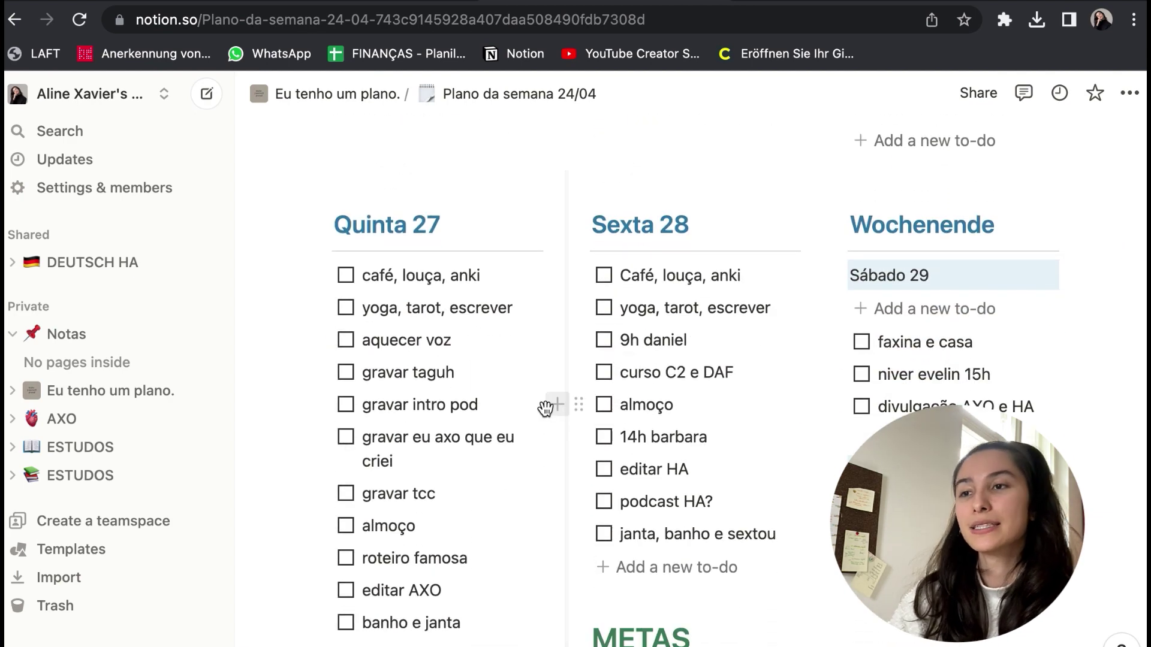
{"action": "scroll", "coordinate": [544, 409], "scroll_direction": "down", "scroll_amount": 5}
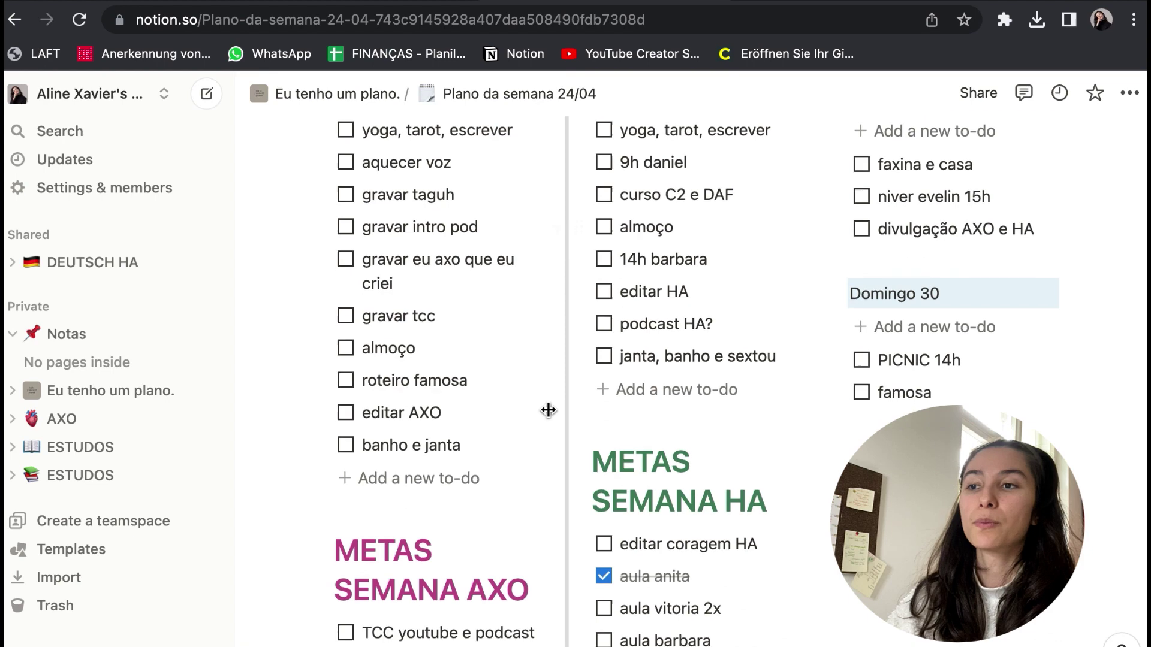
{"action": "scroll", "coordinate": [547, 410], "scroll_direction": "down", "scroll_amount": 8}
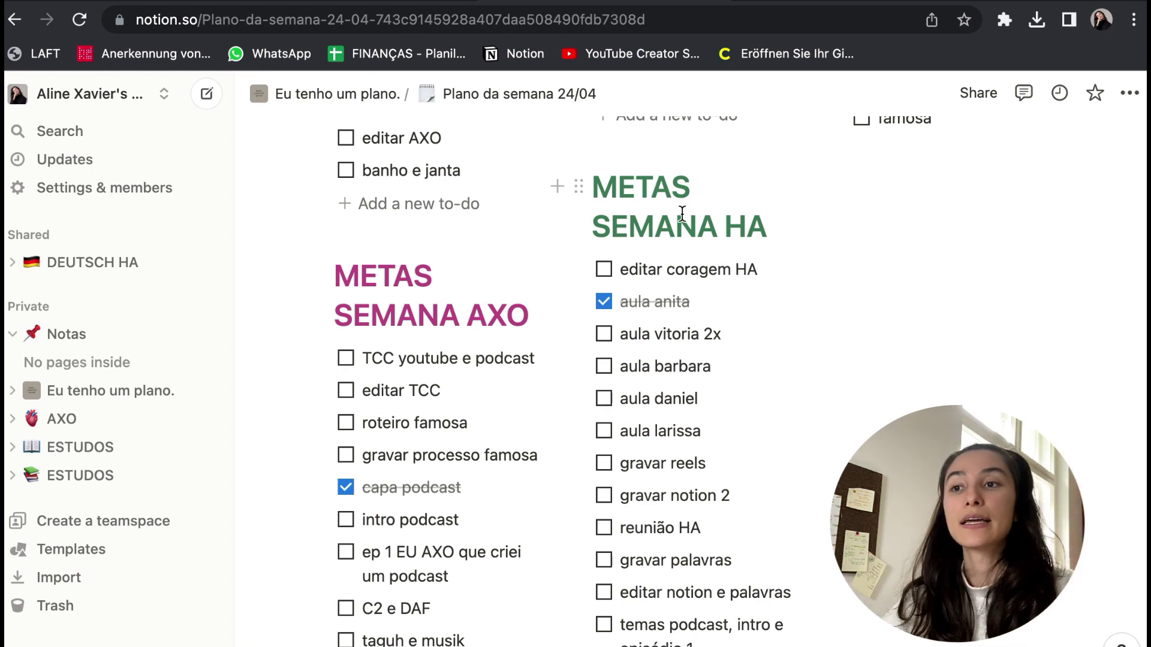
{"action": "scroll", "coordinate": [903, 277], "scroll_direction": "up", "scroll_amount": 10}
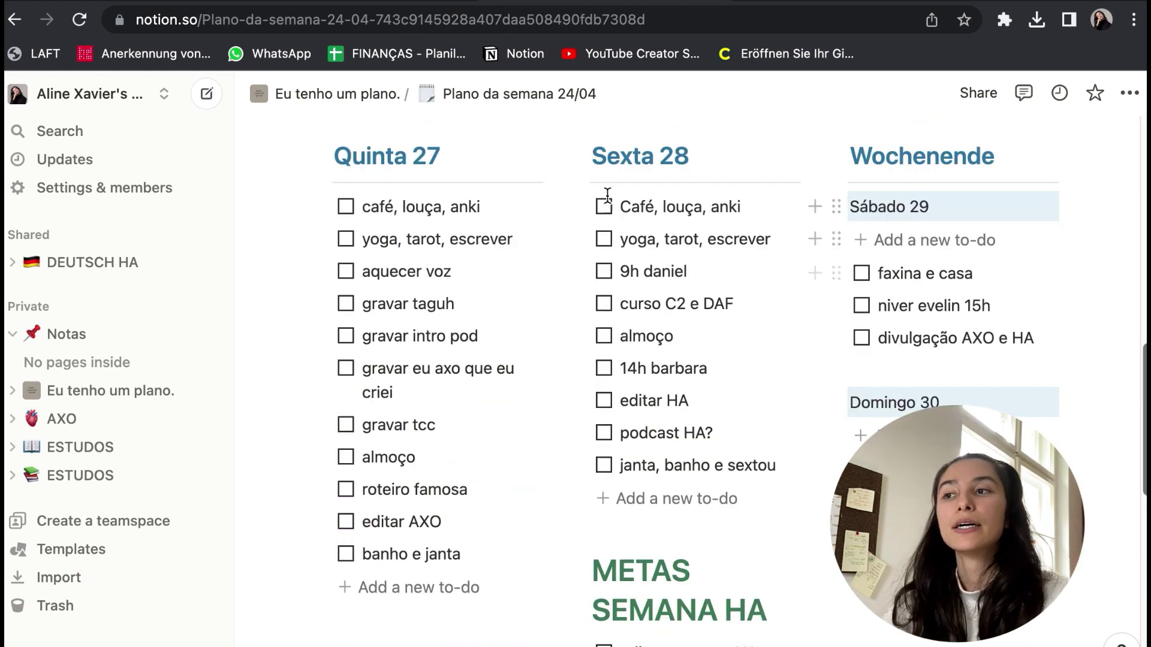
Return to "Eu tenho um plano." and mark the "editar / gravar HA" task as done.
{"action": "left_click", "coordinate": [367, 98]}
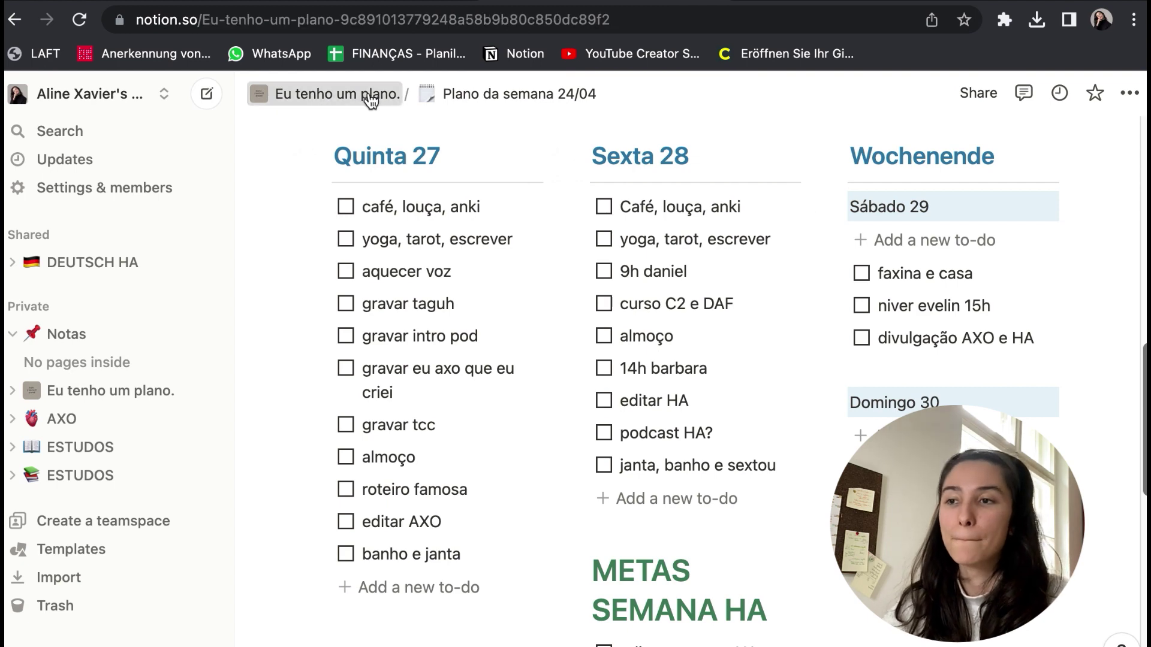
{"action": "scroll", "coordinate": [604, 470], "scroll_direction": "down", "scroll_amount": 8}
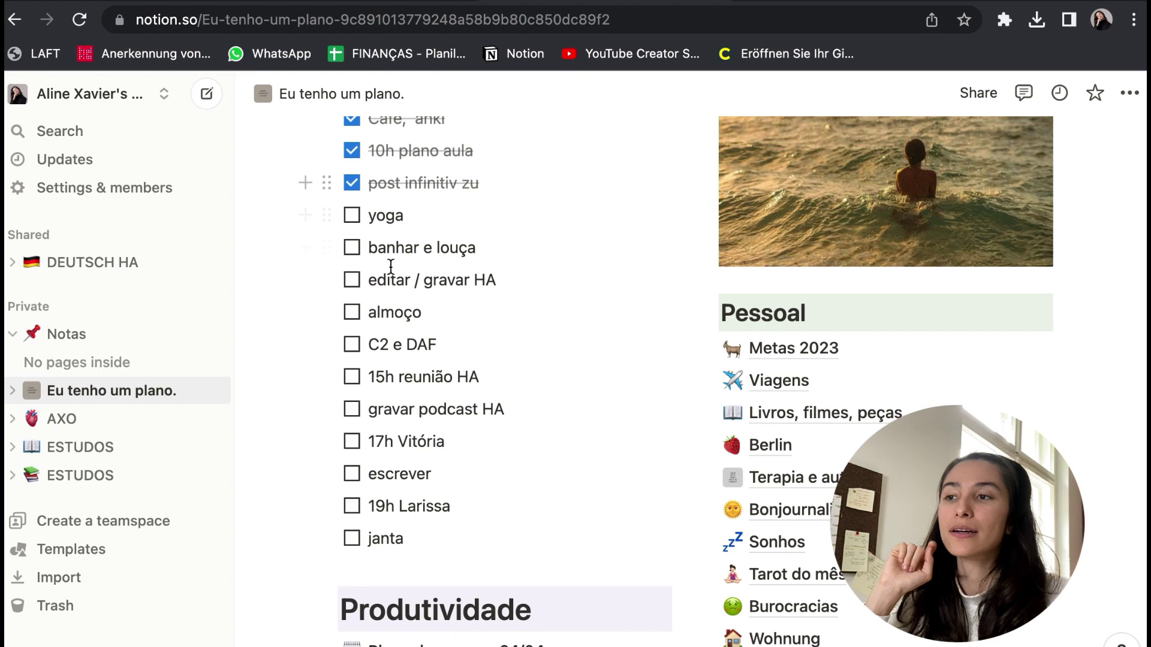
{"action": "left_click", "coordinate": [352, 281]}
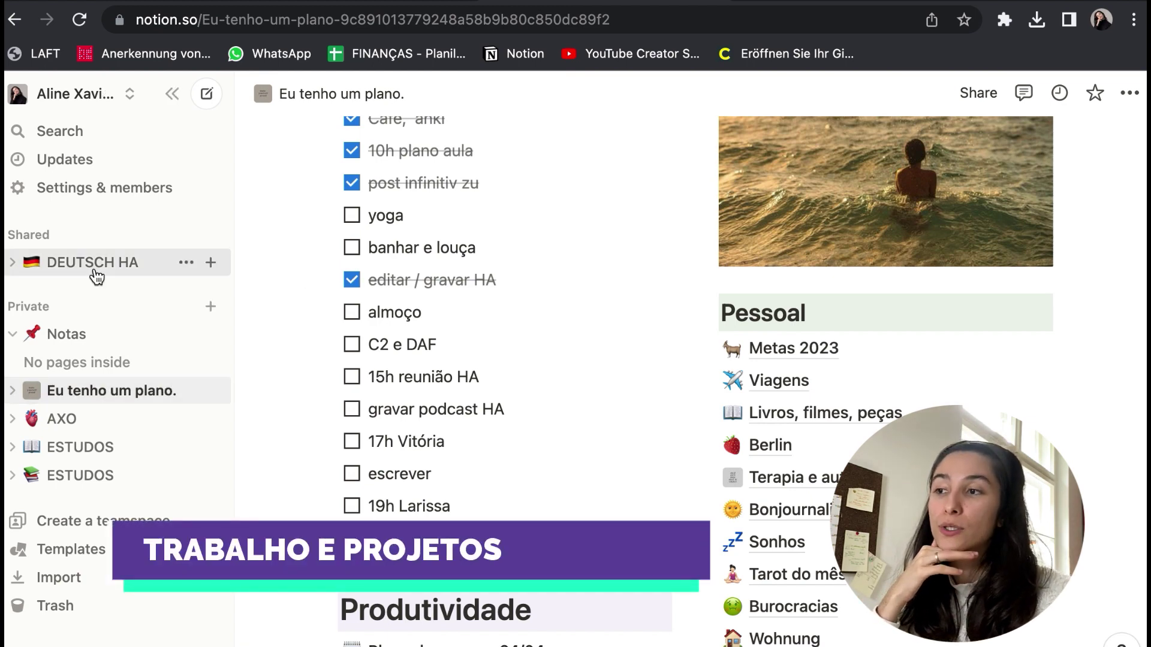
Open the shared DEUTSCH HA page and review its Conteúdos e Plataformas HA, Deutsch HA and PAUTAS REUNIÕES - quartas sections.
{"action": "left_click", "coordinate": [94, 271]}
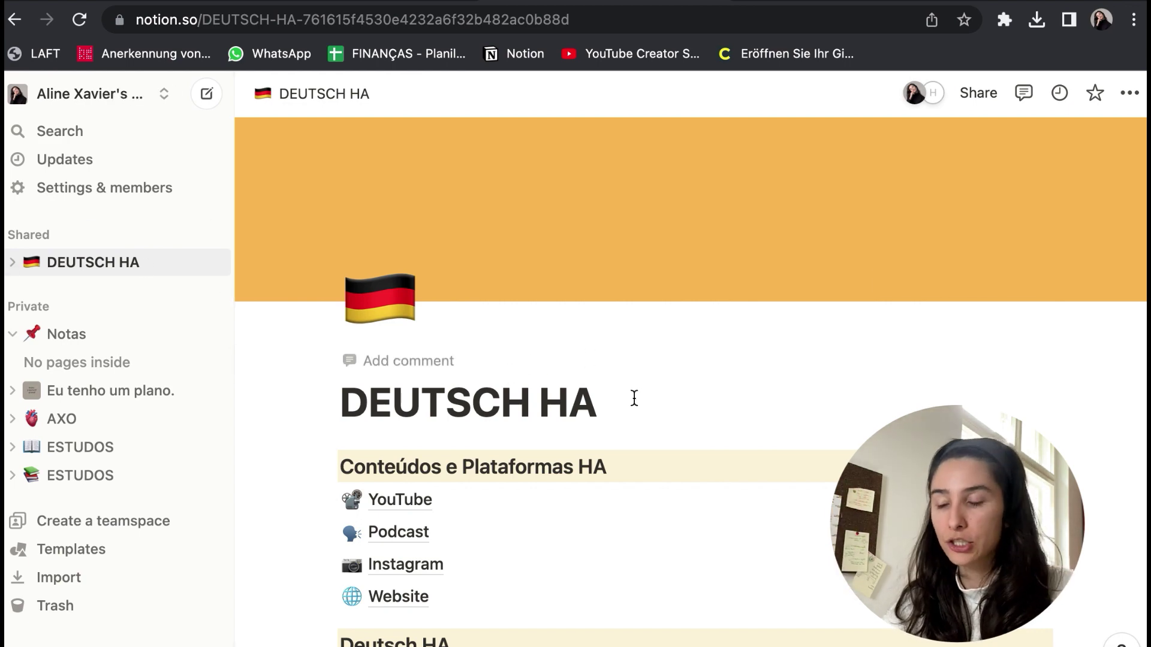
{"action": "scroll", "coordinate": [626, 445], "scroll_direction": "down", "scroll_amount": 5}
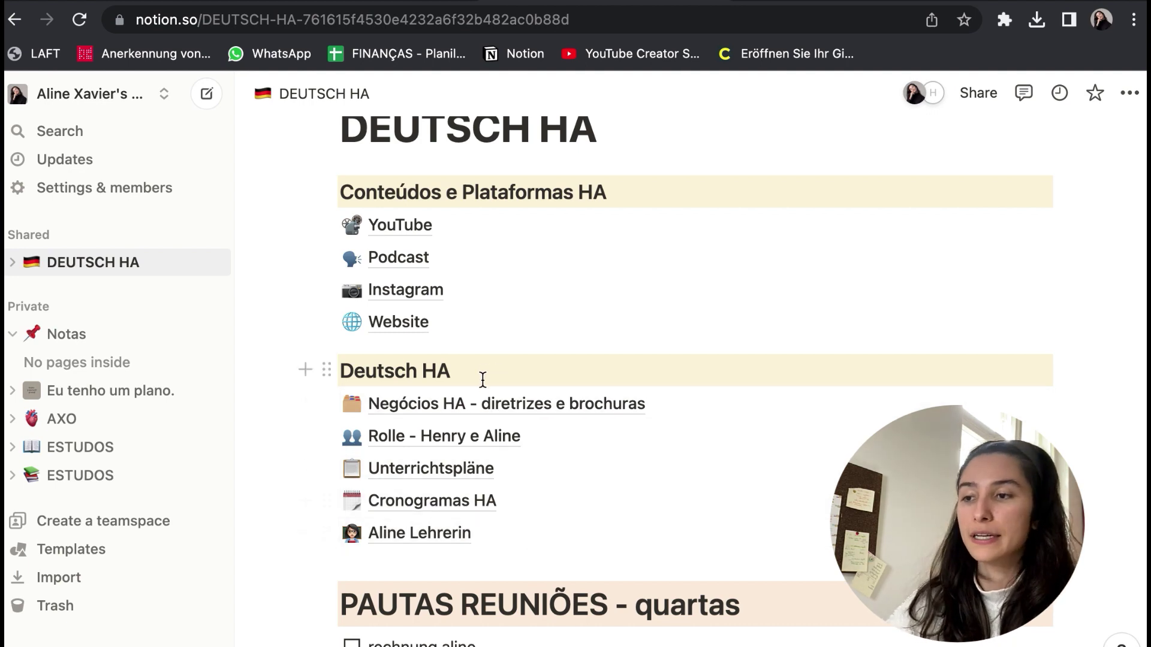
{"action": "scroll", "coordinate": [483, 396], "scroll_direction": "down", "scroll_amount": 5}
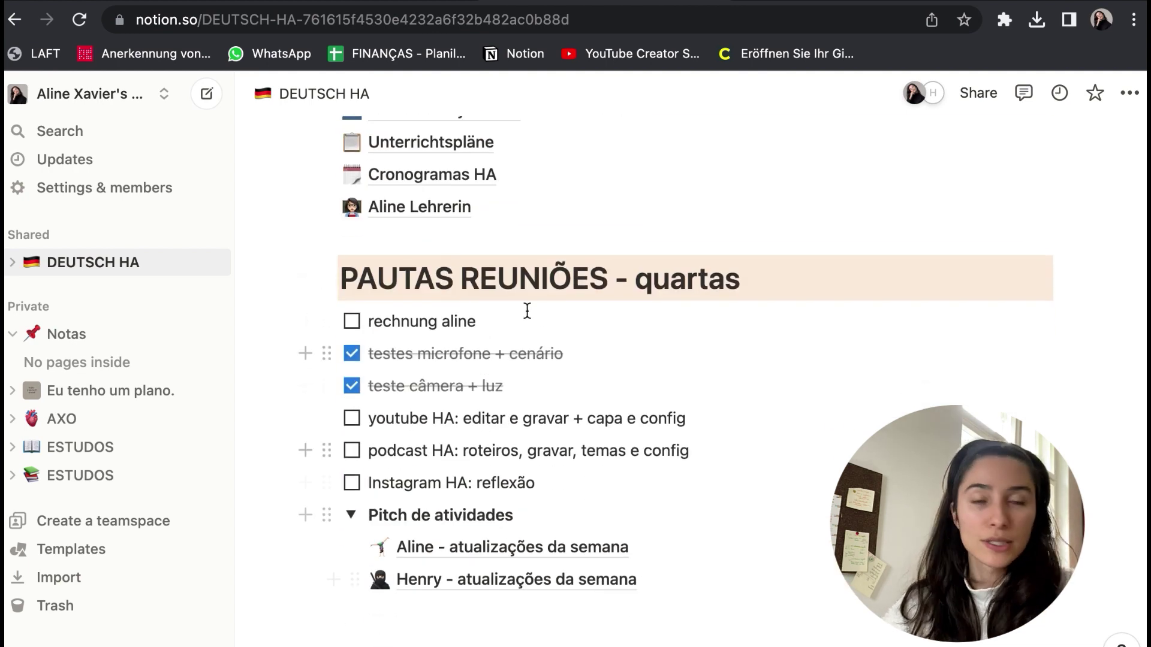
{"action": "scroll", "coordinate": [523, 356], "scroll_direction": "up", "scroll_amount": 7}
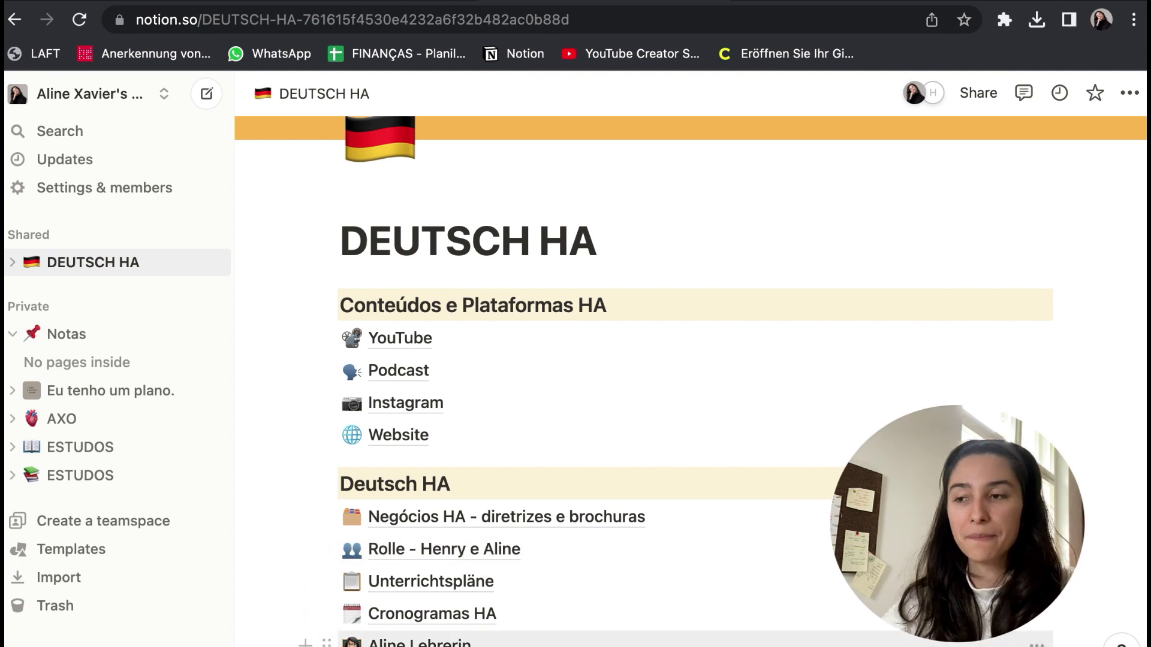
Open the Lehrerin sub-page of DEUTSCH HA, go into "DLL: estudar a ensinar" and review its DLL 2 chapter list.
{"action": "left_click", "coordinate": [456, 643]}
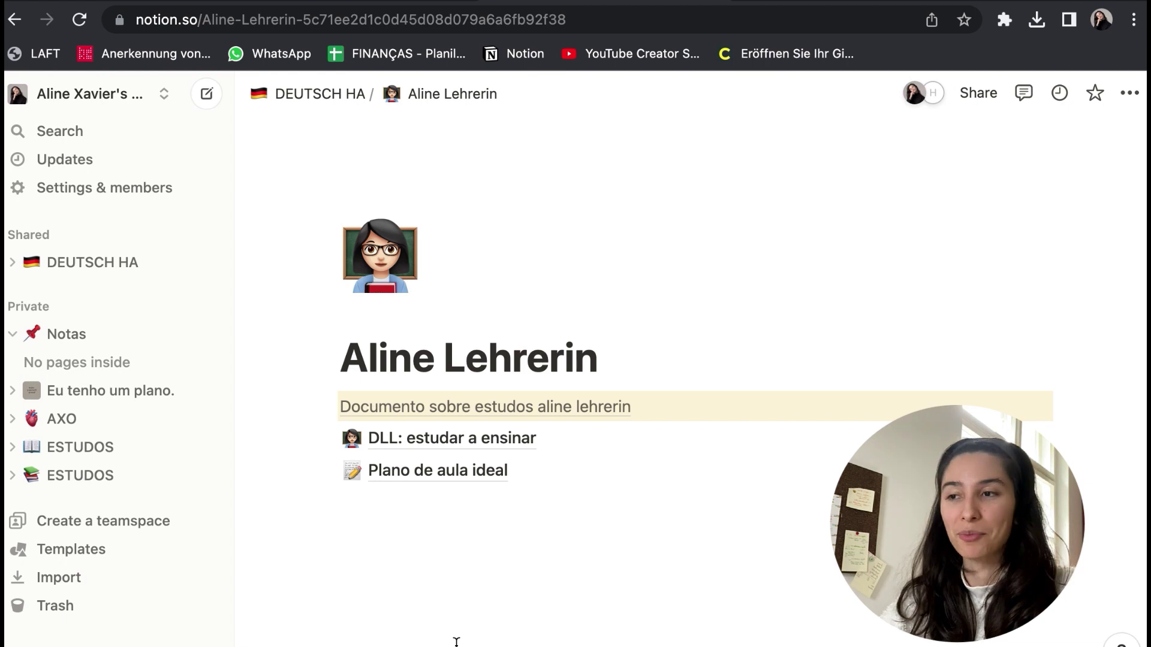
{"action": "left_click", "coordinate": [470, 438]}
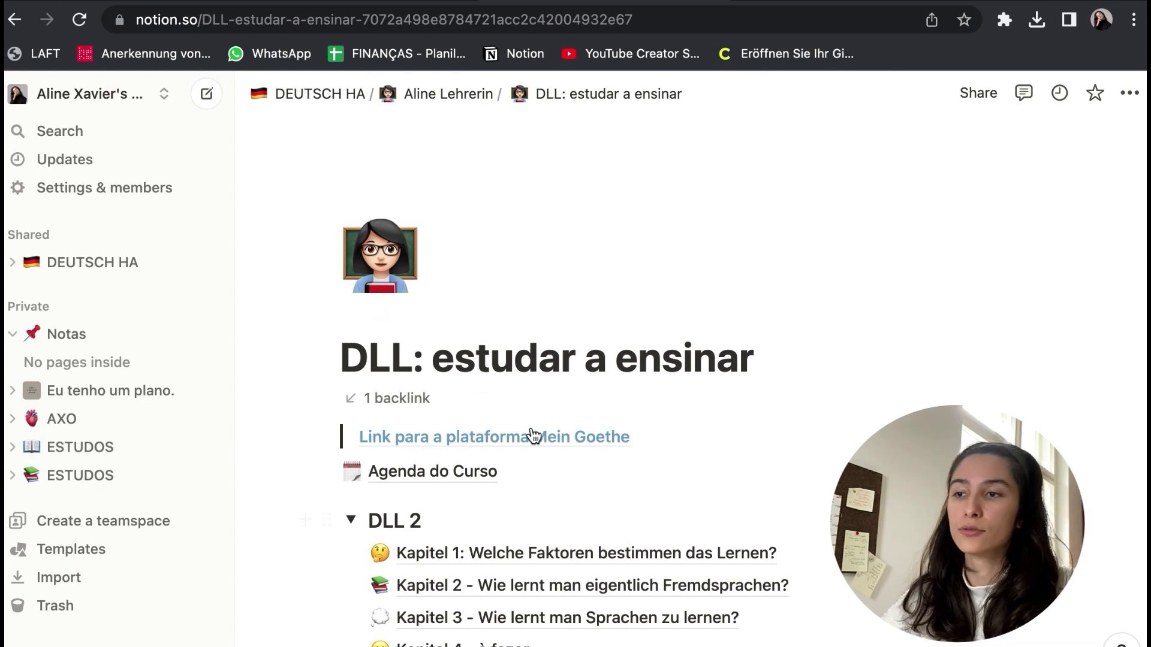
{"action": "mouse_move", "coordinate": [552, 446]}
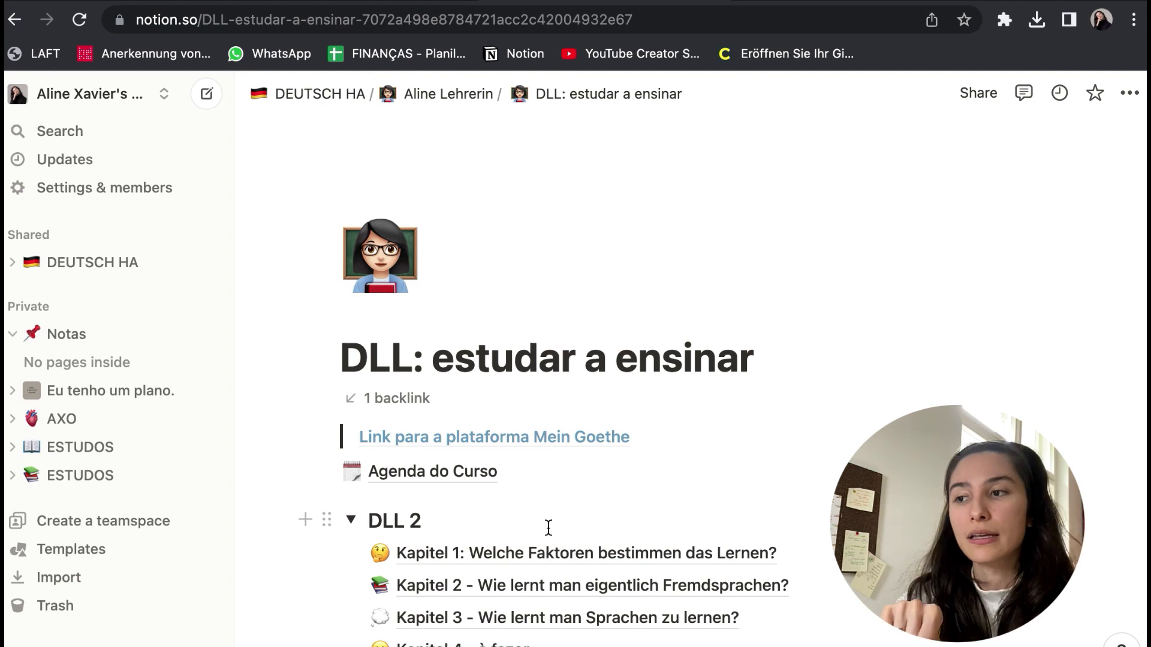
{"action": "scroll", "coordinate": [548, 527], "scroll_direction": "down", "scroll_amount": 4}
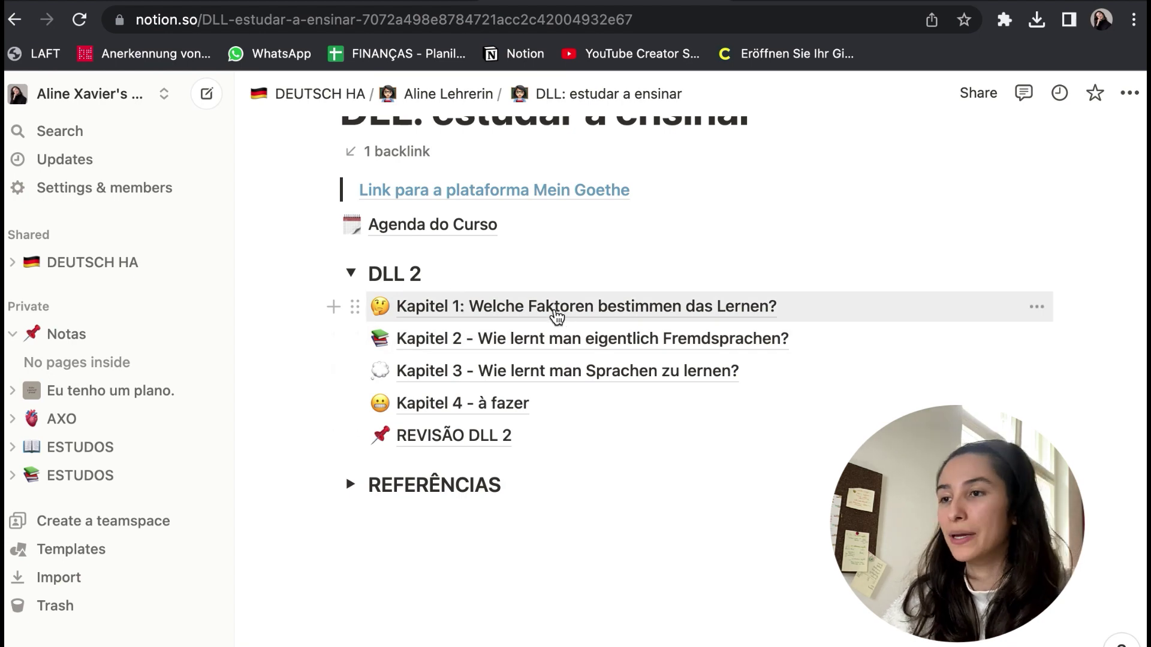
Open Kapitel 1 under DLL 2, expand the toggle about äußeren und inneren Faktoren and read through the notes.
{"action": "left_click", "coordinate": [557, 313]}
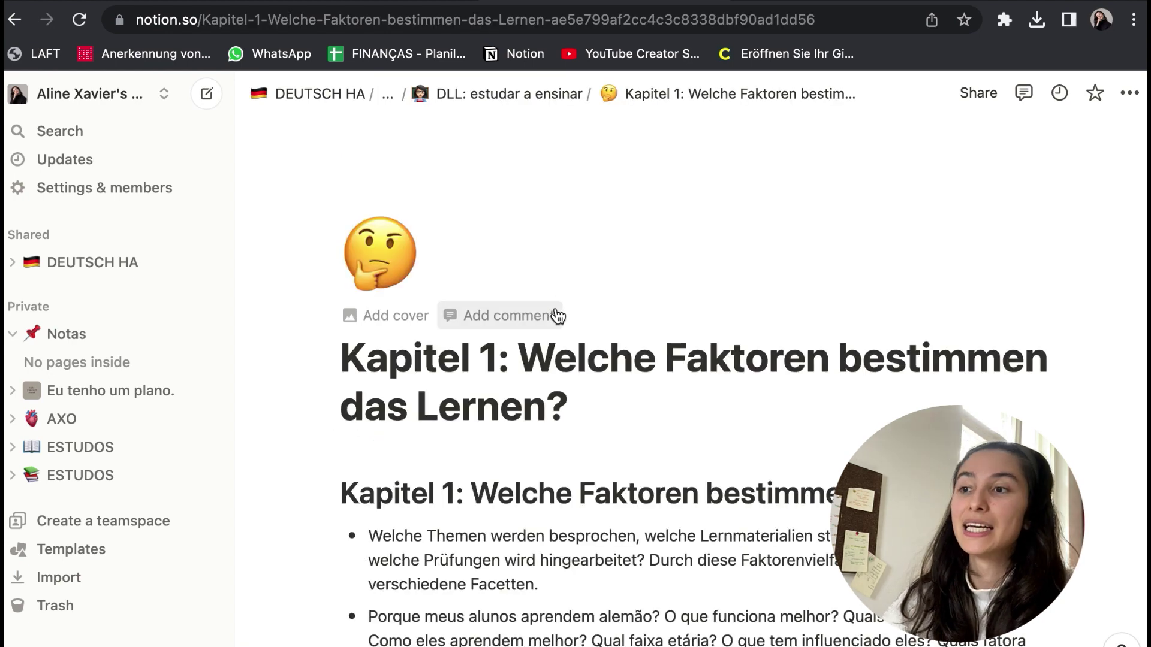
{"action": "scroll", "coordinate": [649, 319], "scroll_direction": "down", "scroll_amount": 5}
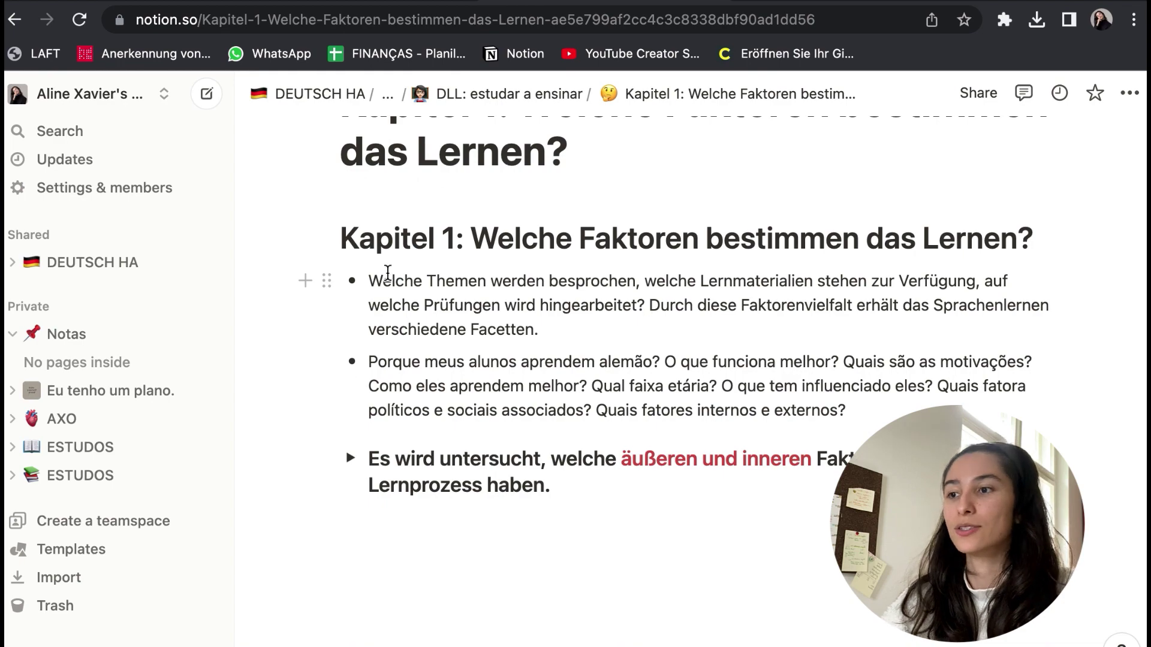
{"action": "left_click", "coordinate": [351, 459]}
{"action": "scroll", "coordinate": [497, 419], "scroll_direction": "down", "scroll_amount": 5}
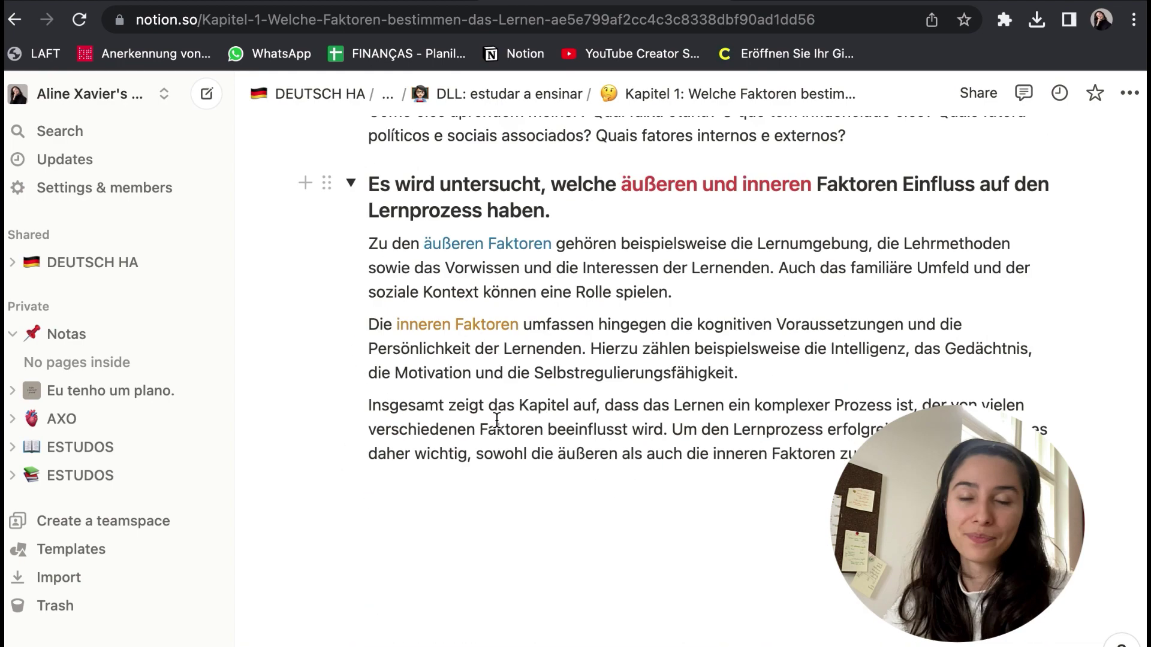
{"action": "scroll", "coordinate": [498, 420], "scroll_direction": "up", "scroll_amount": 10}
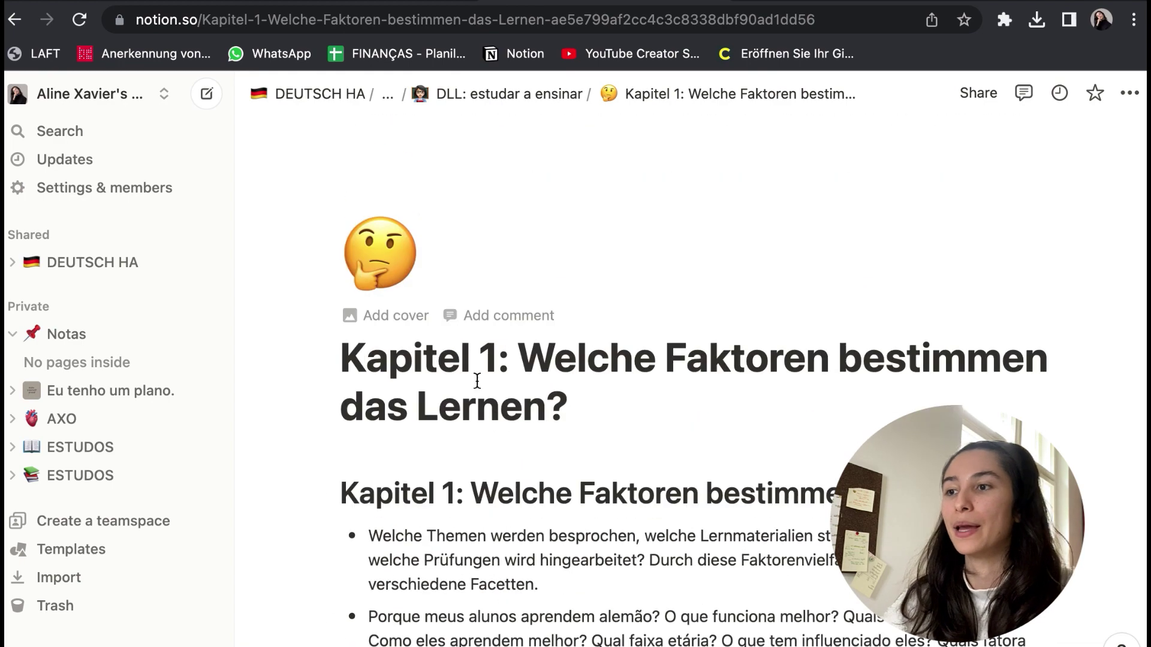
Return to "DLL: estudar a ensinar", open Kapitel 2 and review its notes, toggles and Zielgruppe table down to 2.5 Zusammenfassung.
{"action": "left_click", "coordinate": [554, 99]}
{"action": "scroll", "coordinate": [506, 419], "scroll_direction": "down", "scroll_amount": 4}
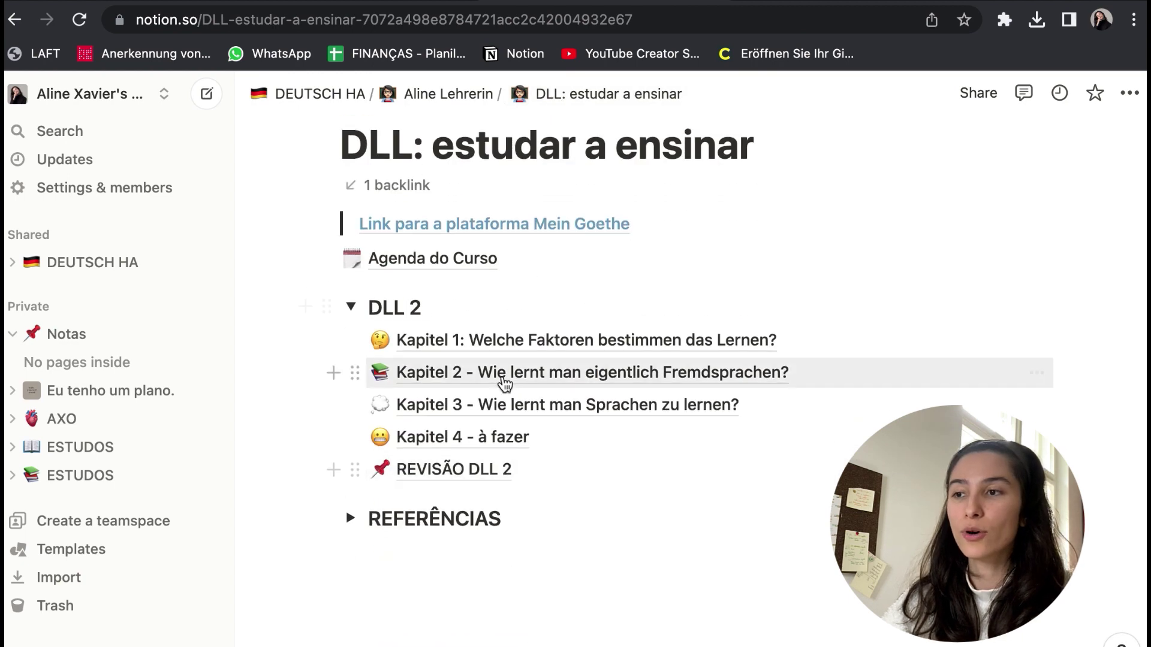
{"action": "left_click", "coordinate": [505, 373]}
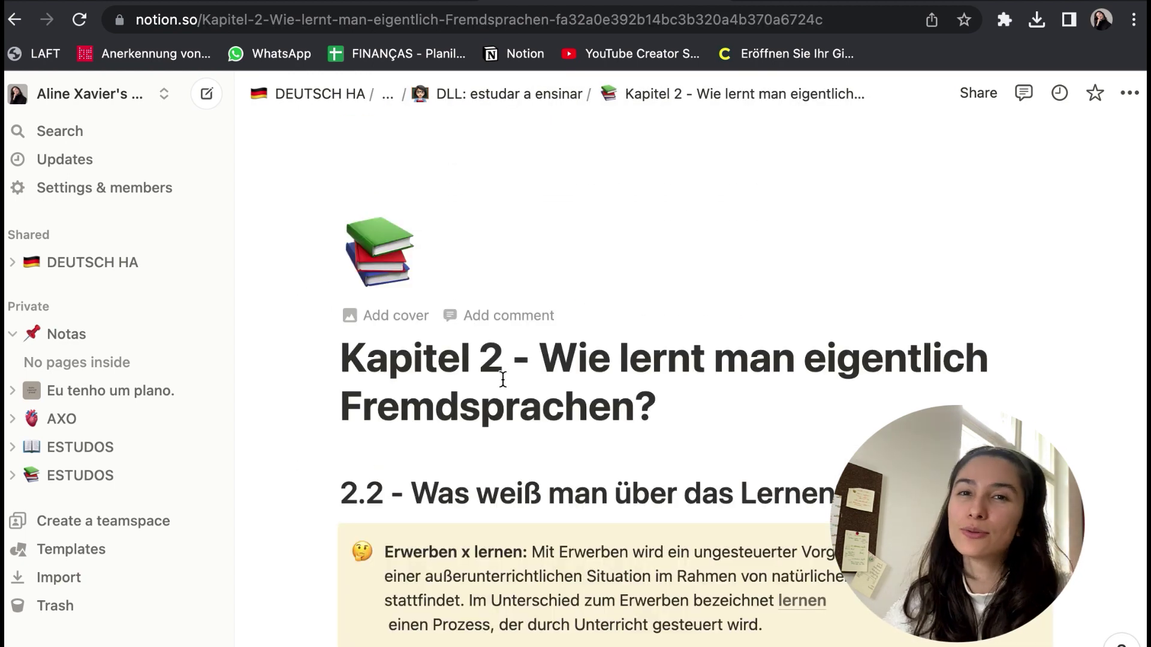
{"action": "scroll", "coordinate": [502, 379], "scroll_direction": "down", "scroll_amount": 4}
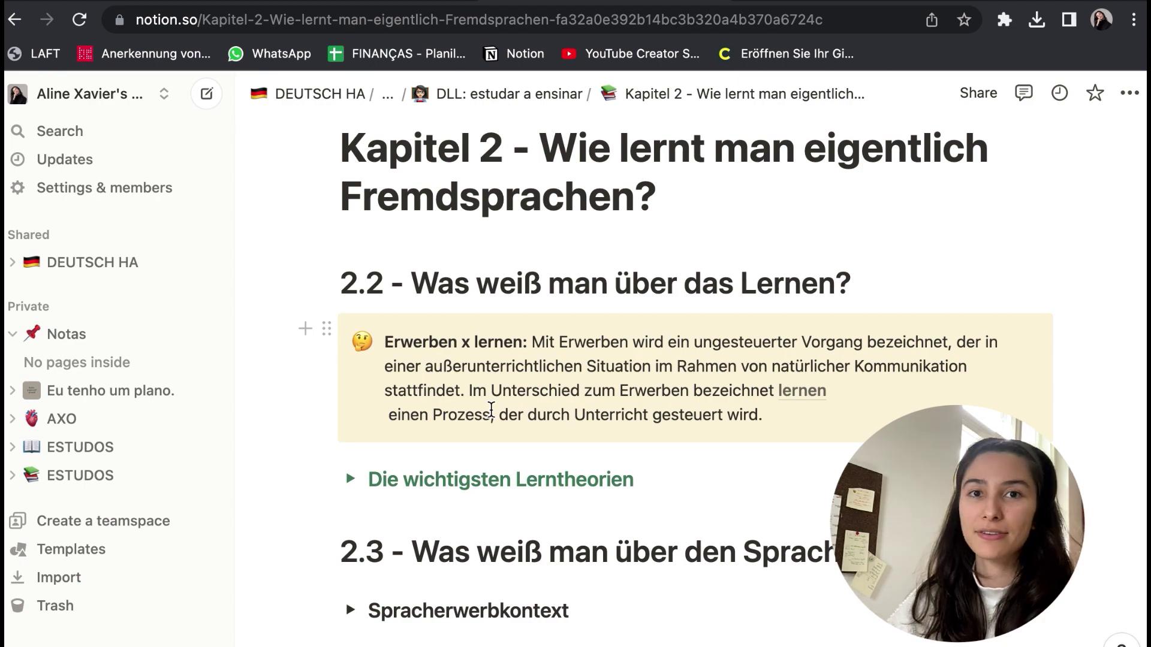
{"action": "scroll", "coordinate": [509, 413], "scroll_direction": "down", "scroll_amount": 15}
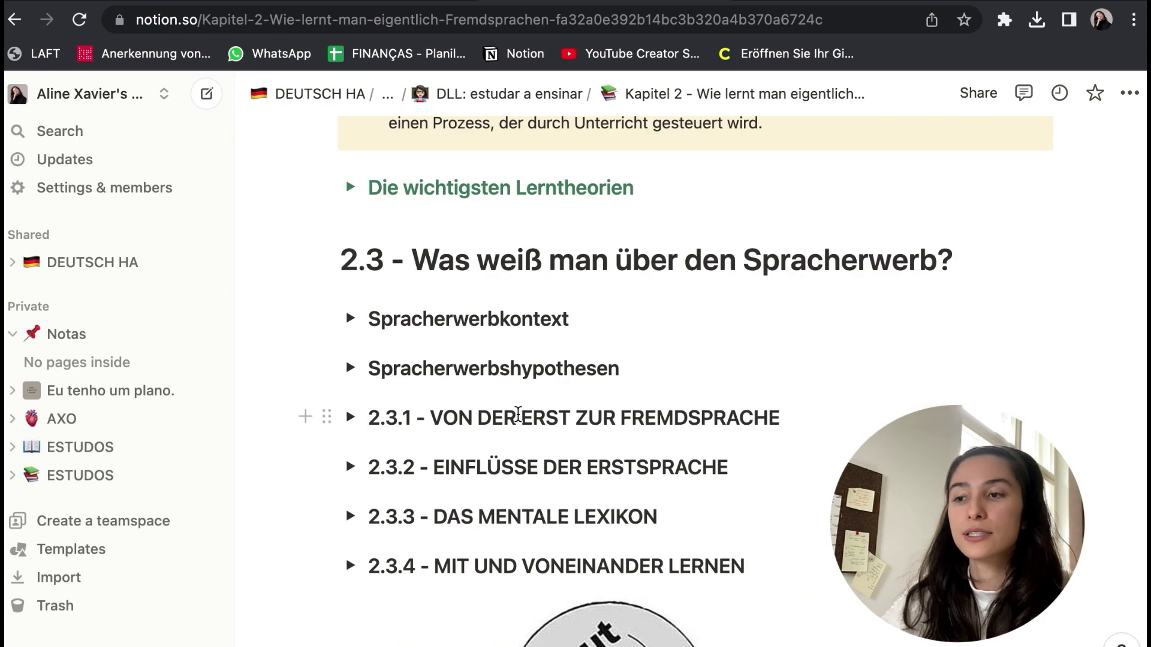
{"action": "scroll", "coordinate": [517, 414], "scroll_direction": "down", "scroll_amount": 20}
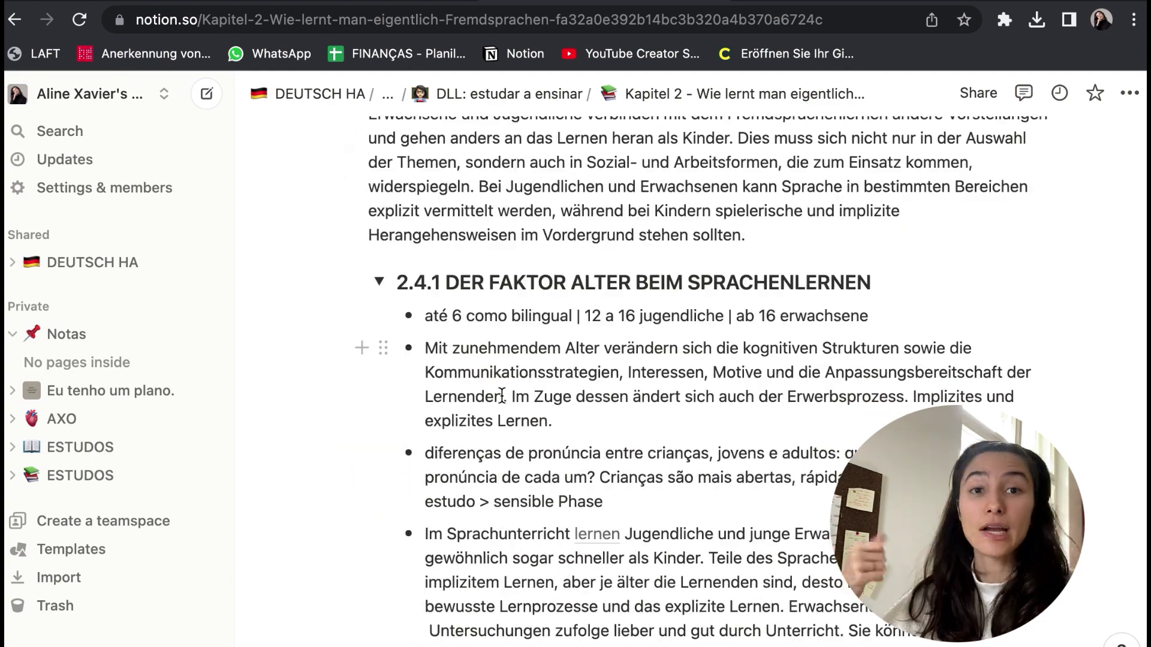
{"action": "scroll", "coordinate": [503, 396], "scroll_direction": "down", "scroll_amount": 7}
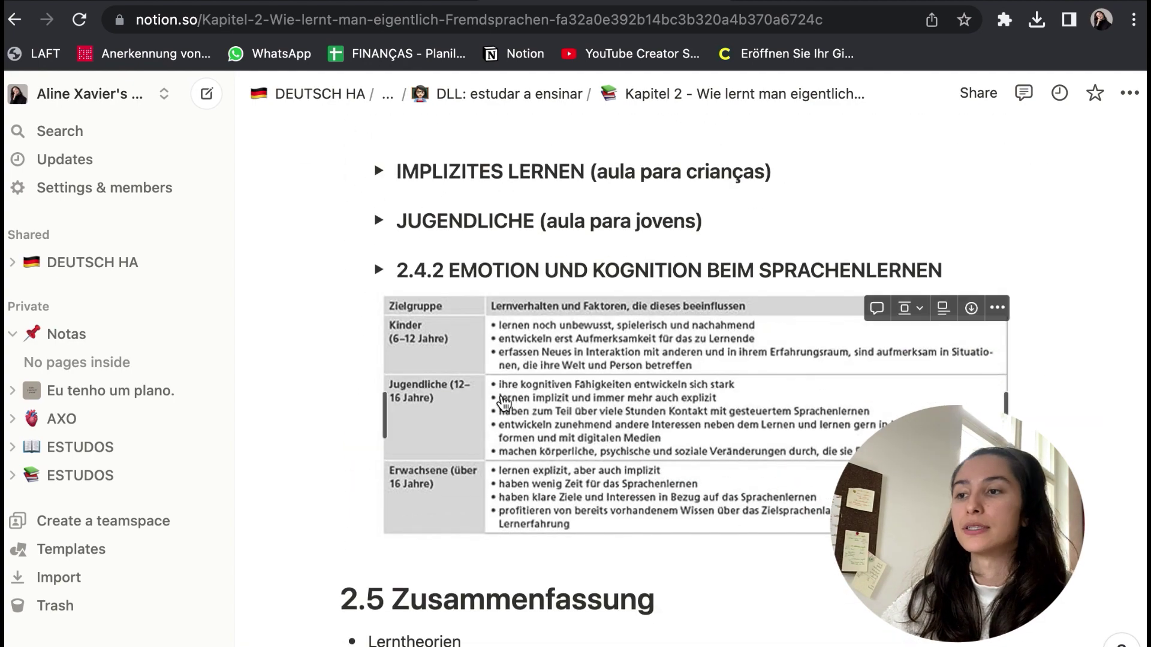
{"action": "scroll", "coordinate": [503, 403], "scroll_direction": "down", "scroll_amount": 1}
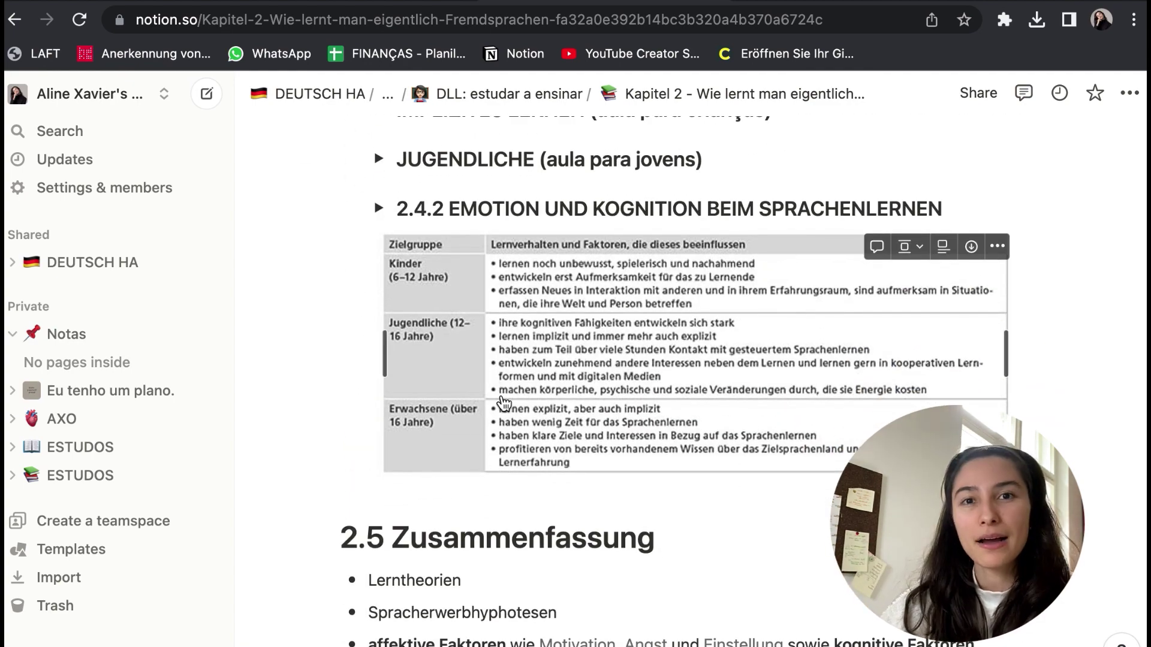
Finish reviewing Kapitel 2, return to "DLL: estudar a ensinar" and open the Agenda do Curso database.
{"action": "scroll", "coordinate": [503, 402], "scroll_direction": "down", "scroll_amount": 4}
{"action": "scroll", "coordinate": [501, 396], "scroll_direction": "up", "scroll_amount": 6}
{"action": "scroll", "coordinate": [502, 403], "scroll_direction": "up", "scroll_amount": 15}
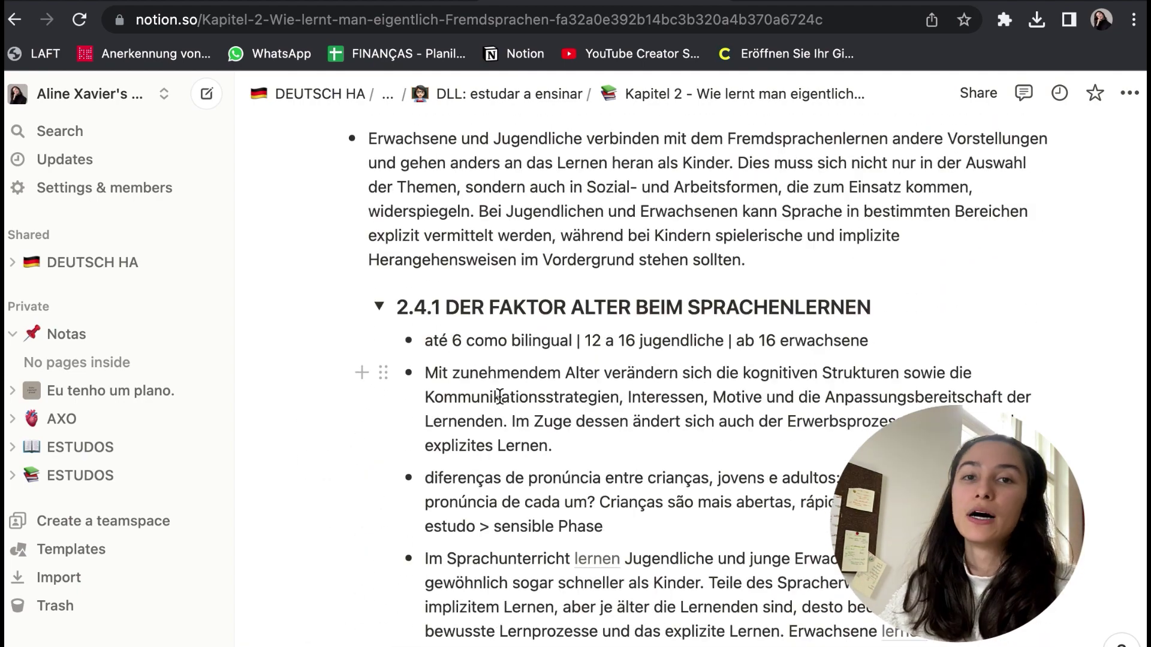
{"action": "scroll", "coordinate": [499, 397], "scroll_direction": "up", "scroll_amount": 13}
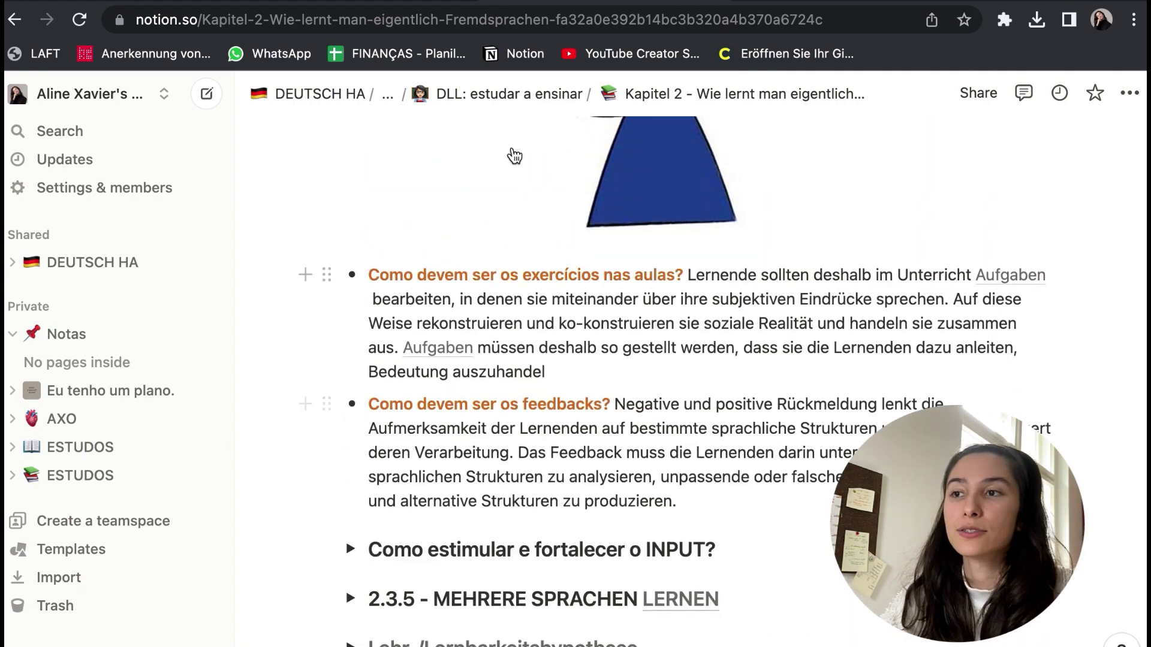
{"action": "left_click", "coordinate": [534, 96]}
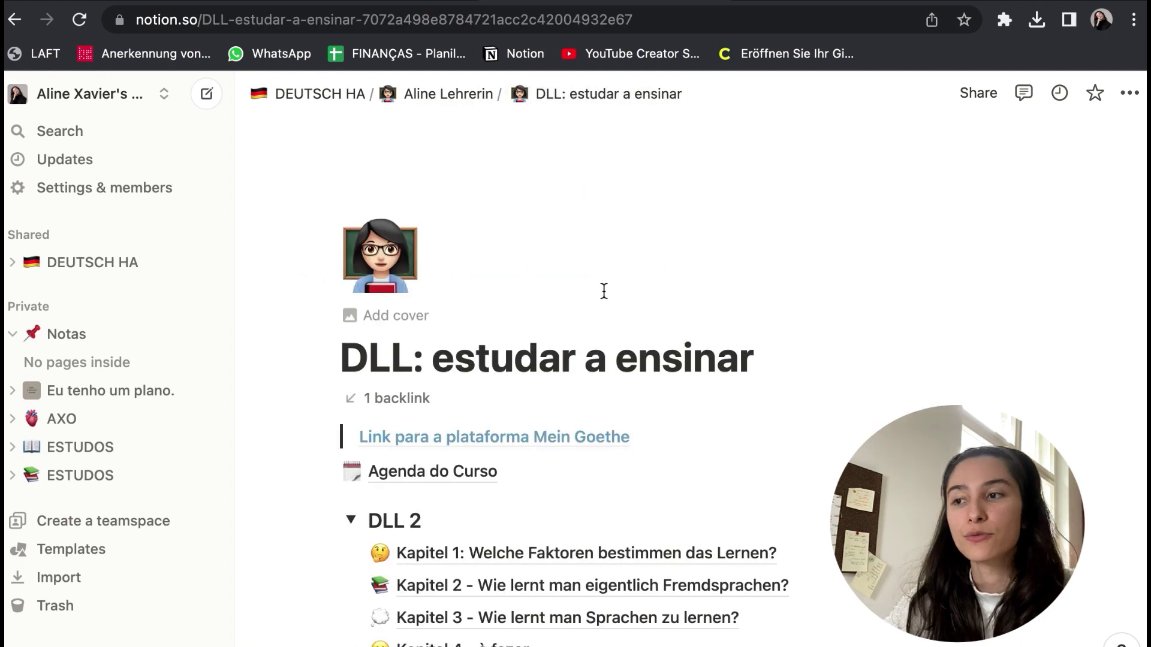
{"action": "scroll", "coordinate": [604, 291], "scroll_direction": "down", "scroll_amount": 4}
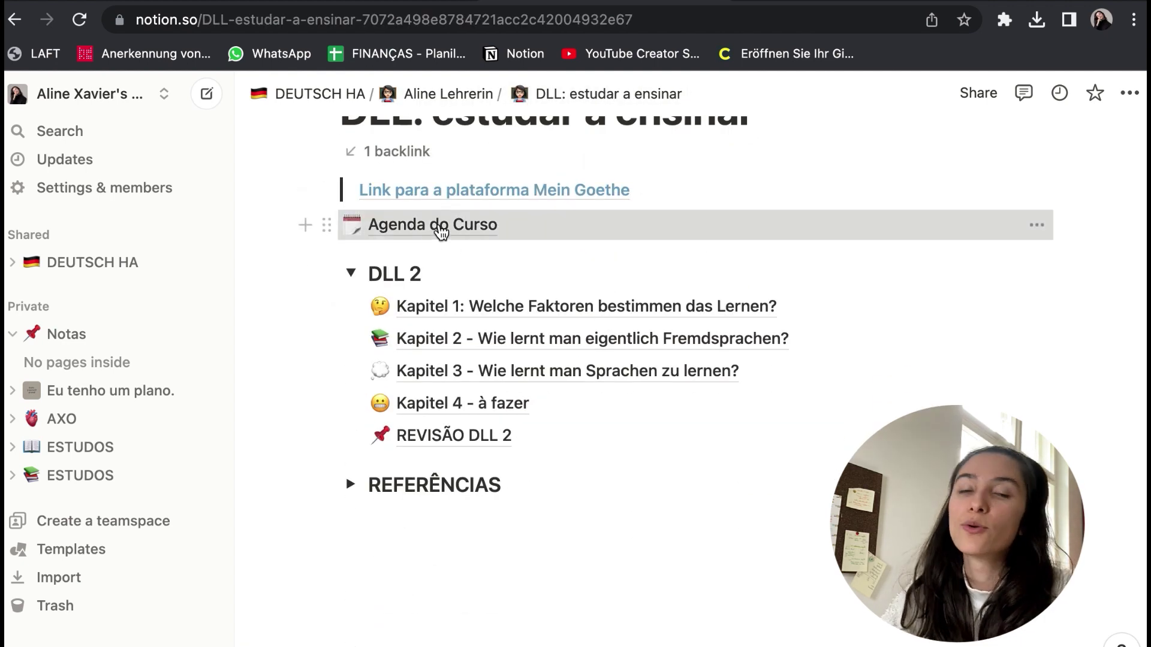
{"action": "left_click", "coordinate": [439, 227]}
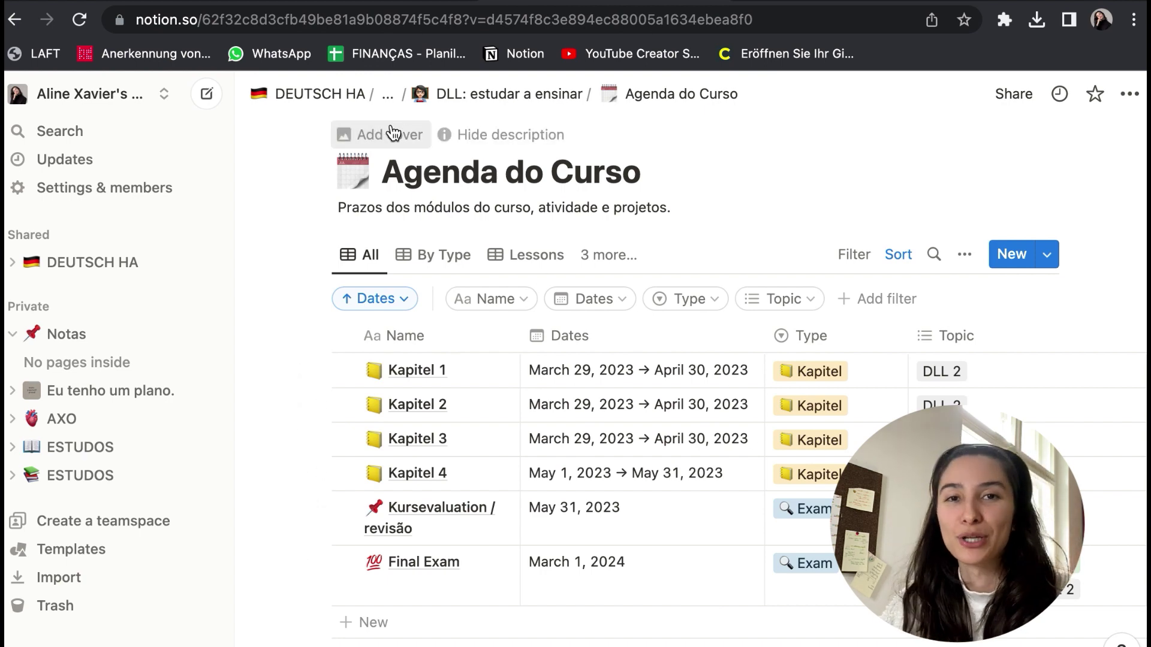
Return to DEUTSCH HA, open its YouTube page and review the Ideias de Vídeo and Estudos e Estratégias sections.
{"action": "left_click", "coordinate": [320, 93]}
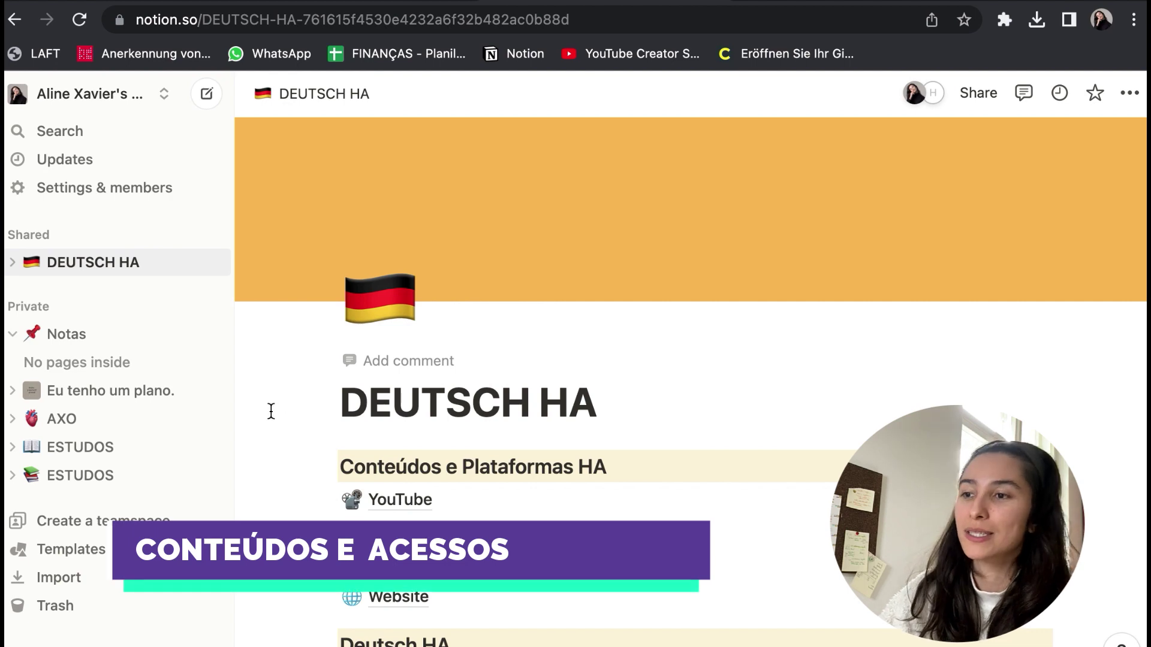
{"action": "scroll", "coordinate": [271, 411], "scroll_direction": "down", "scroll_amount": 3}
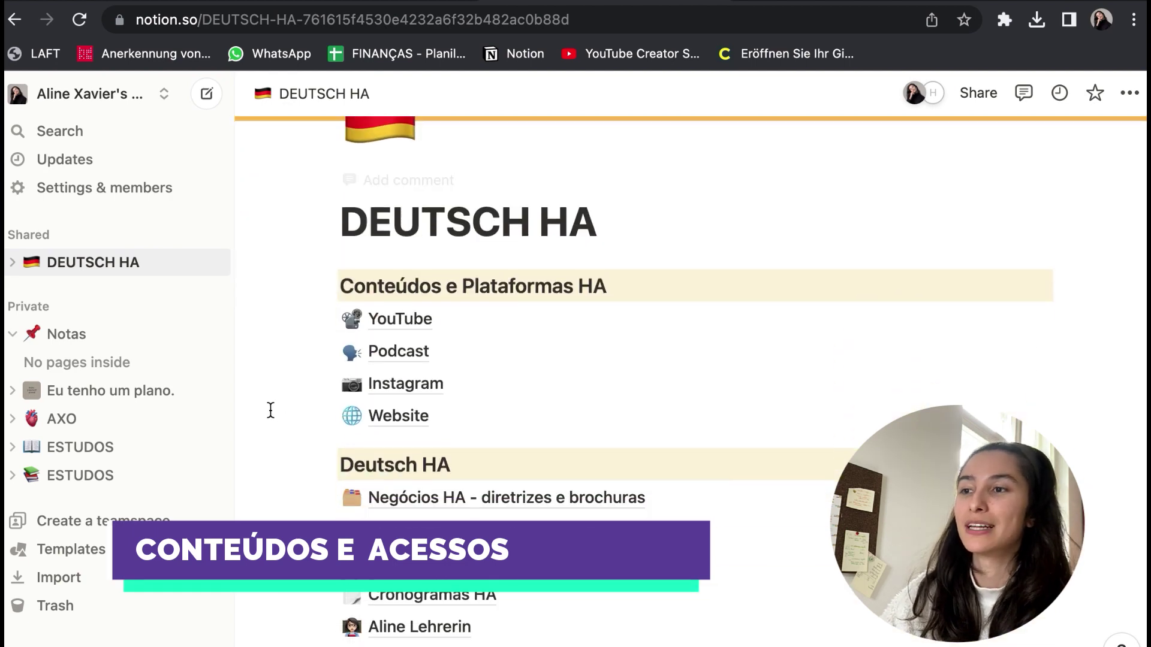
{"action": "left_click", "coordinate": [408, 324]}
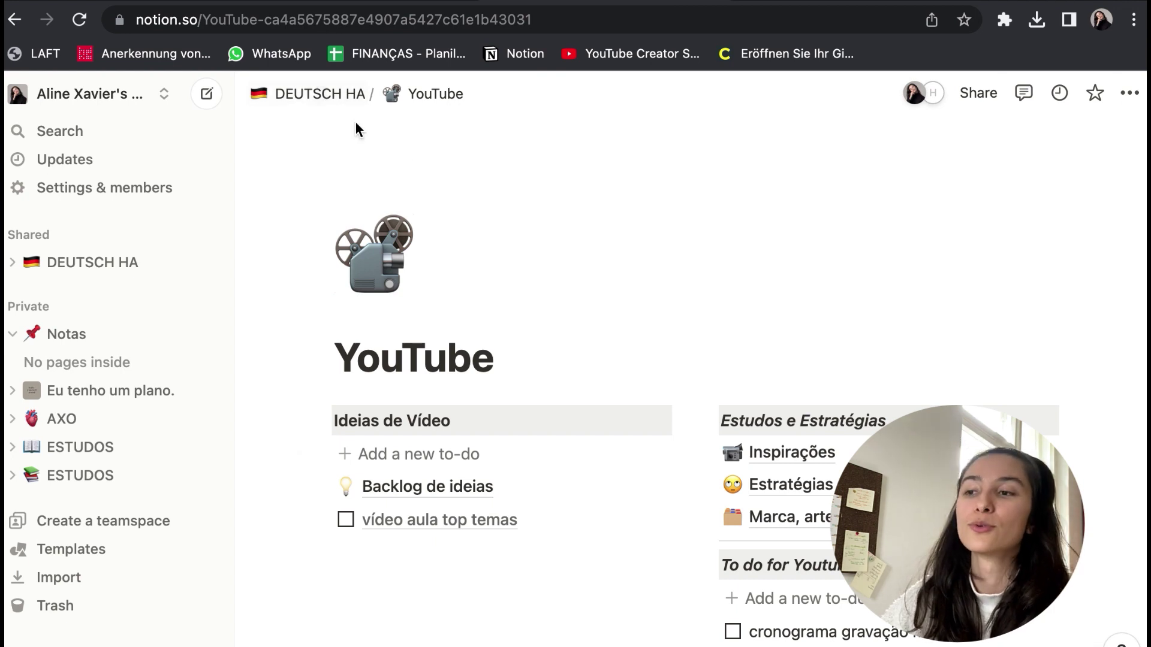
{"action": "scroll", "coordinate": [539, 291], "scroll_direction": "down", "scroll_amount": 3}
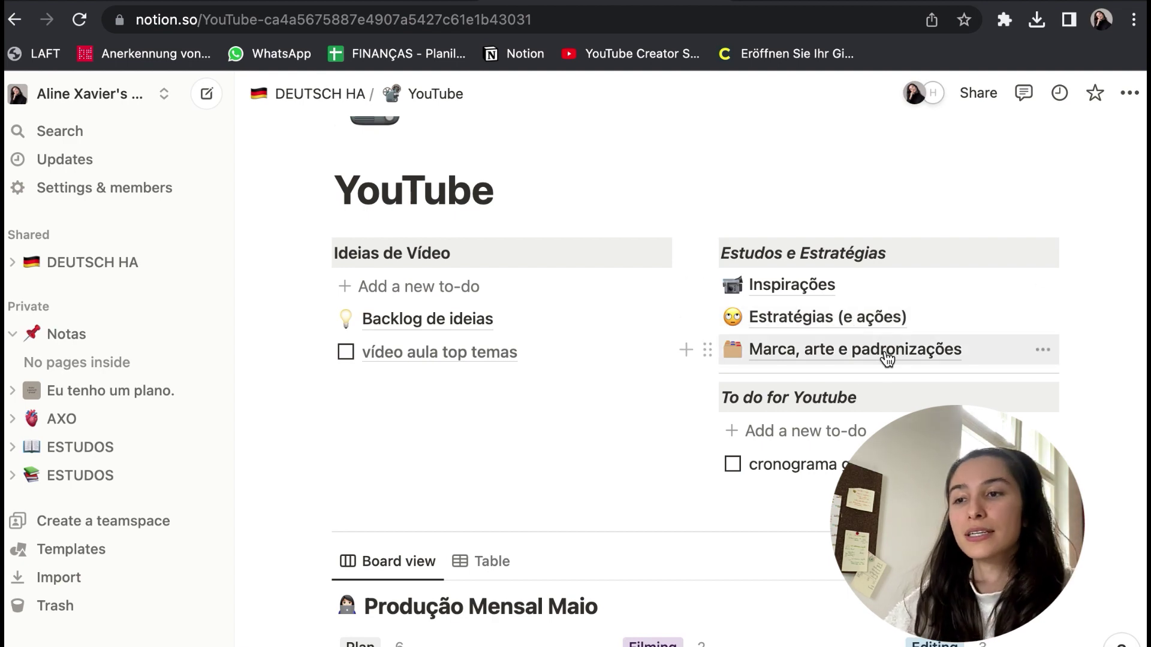
Examine all columns of the Produção Mensal Maio board, then go back to the DEUTSCH HA page and its section lists.
{"action": "scroll", "coordinate": [578, 468], "scroll_direction": "down", "scroll_amount": 6}
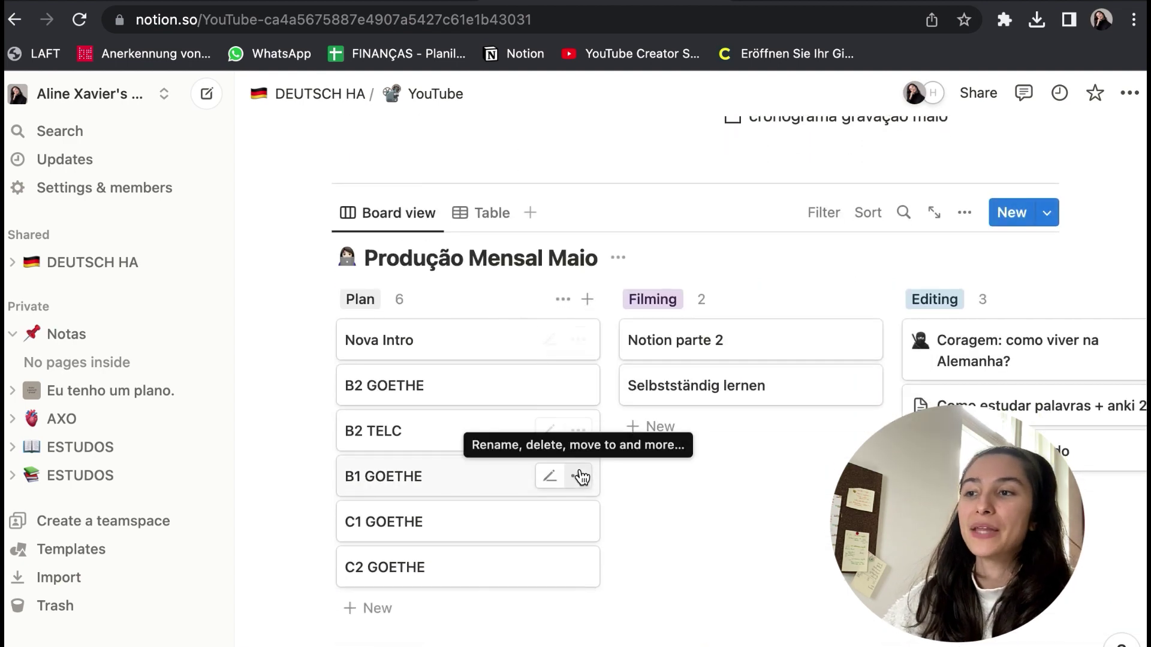
{"action": "scroll", "coordinate": [776, 496], "scroll_direction": "right", "scroll_amount": 6}
{"action": "scroll", "coordinate": [776, 496], "scroll_direction": "right", "scroll_amount": 10}
{"action": "scroll", "coordinate": [771, 496], "scroll_direction": "left", "scroll_amount": 9}
{"action": "scroll", "coordinate": [775, 504], "scroll_direction": "right", "scroll_amount": 7}
{"action": "scroll", "coordinate": [771, 504], "scroll_direction": "left", "scroll_amount": 14}
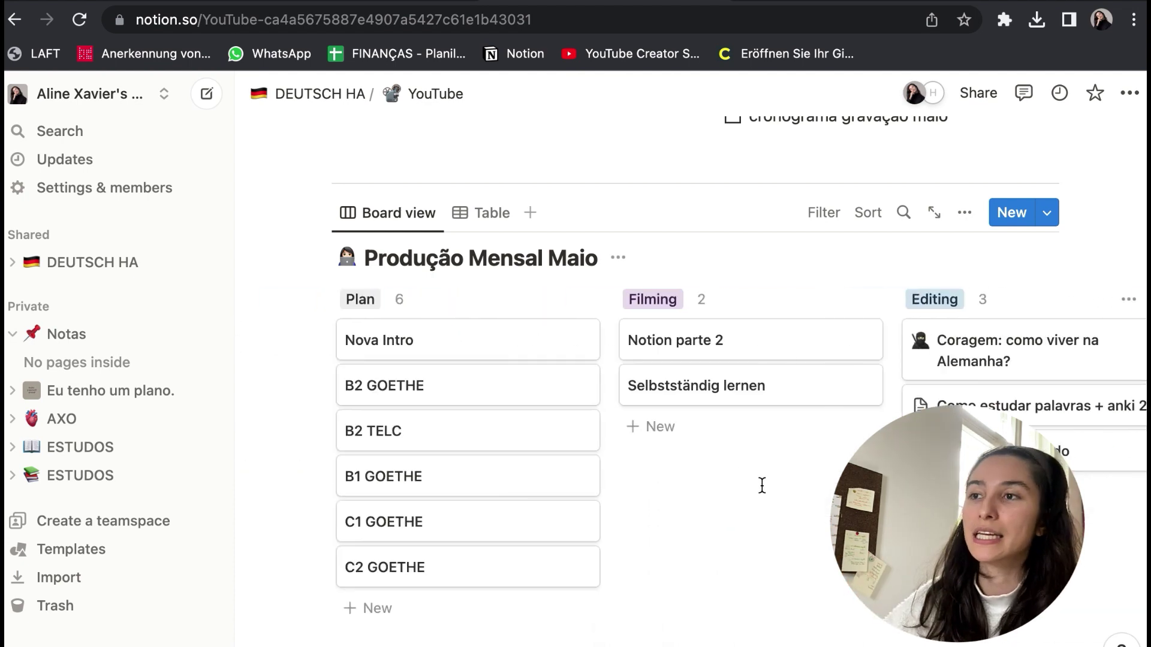
{"action": "left_click", "coordinate": [311, 101]}
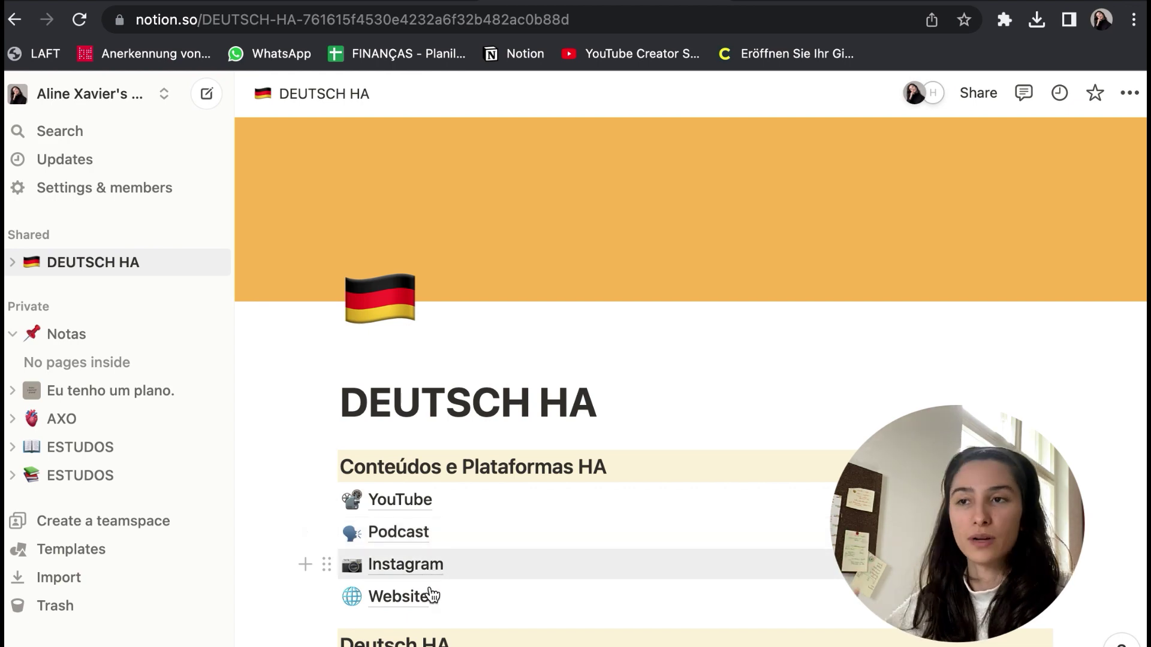
{"action": "scroll", "coordinate": [513, 571], "scroll_direction": "down", "scroll_amount": 5}
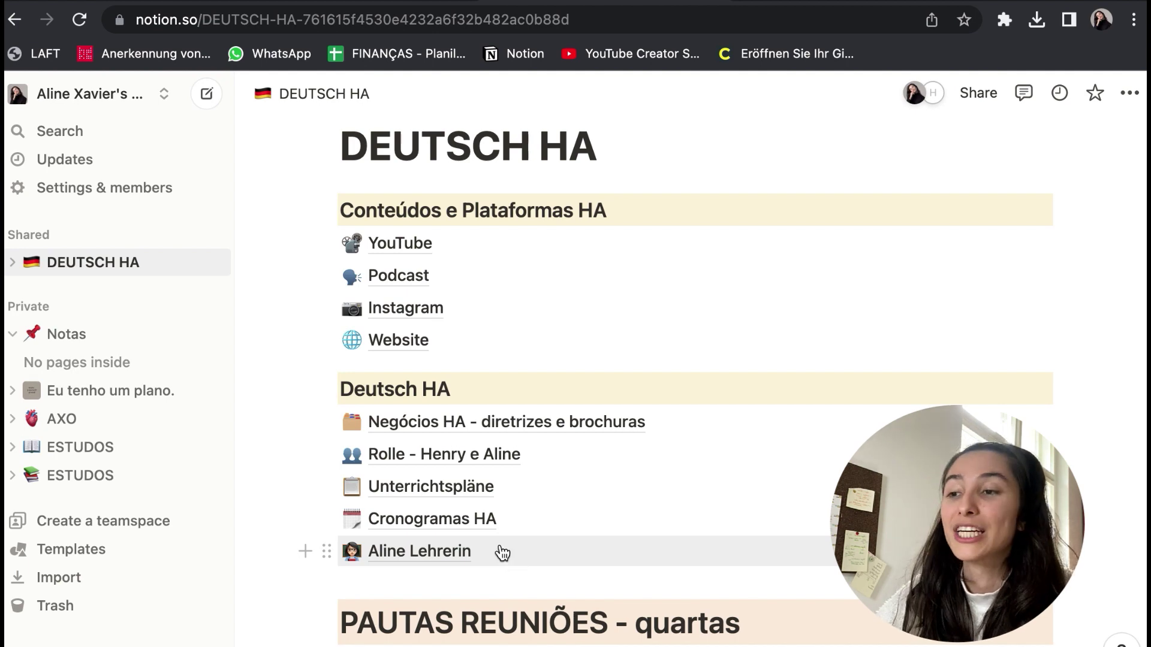
Open the private AXO page and review its sections from CONTEÚDOS and WORK OF ART down to Pautas da semana.
{"action": "left_click", "coordinate": [63, 420]}
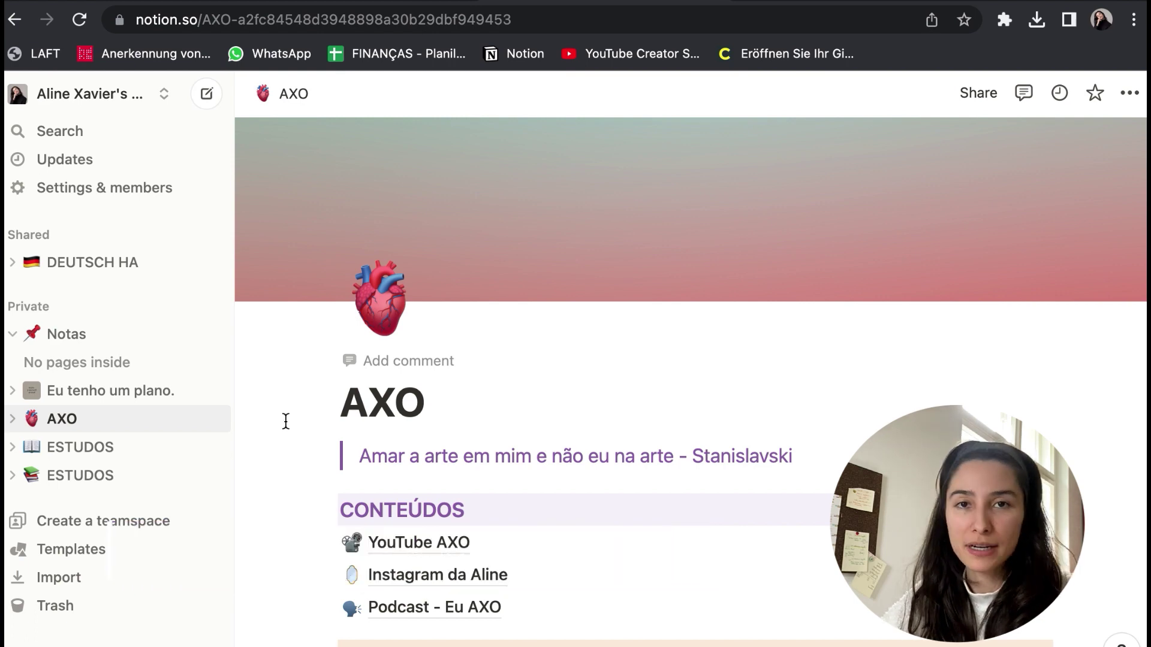
{"action": "scroll", "coordinate": [285, 422], "scroll_direction": "down", "scroll_amount": 3}
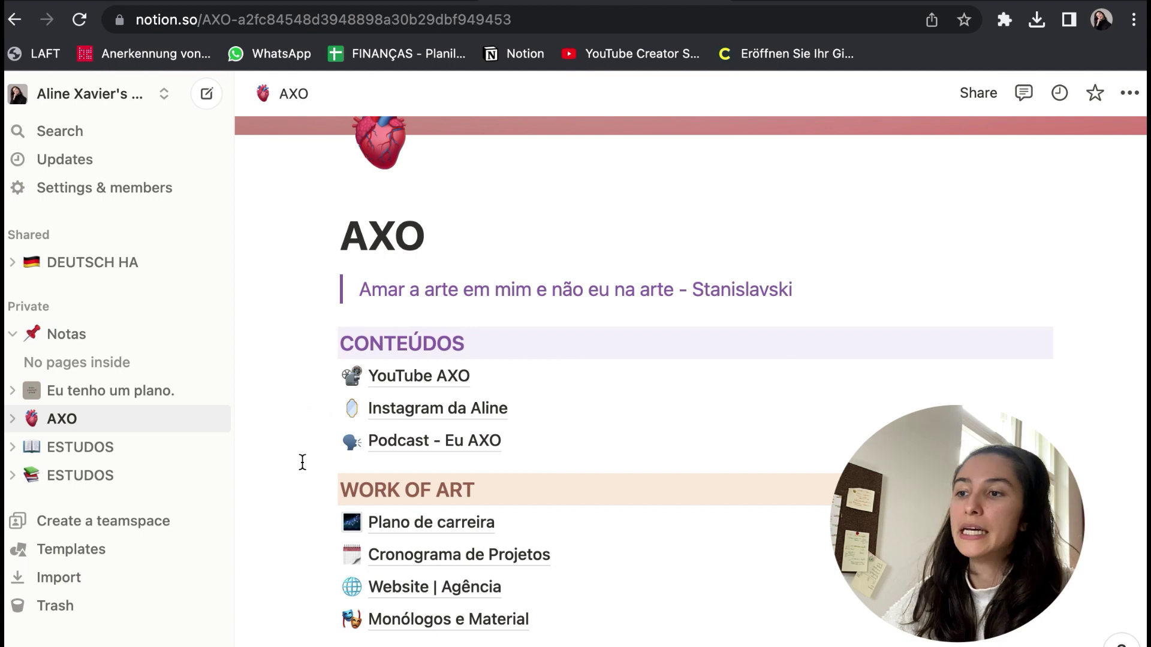
{"action": "scroll", "coordinate": [300, 462], "scroll_direction": "down", "scroll_amount": 4}
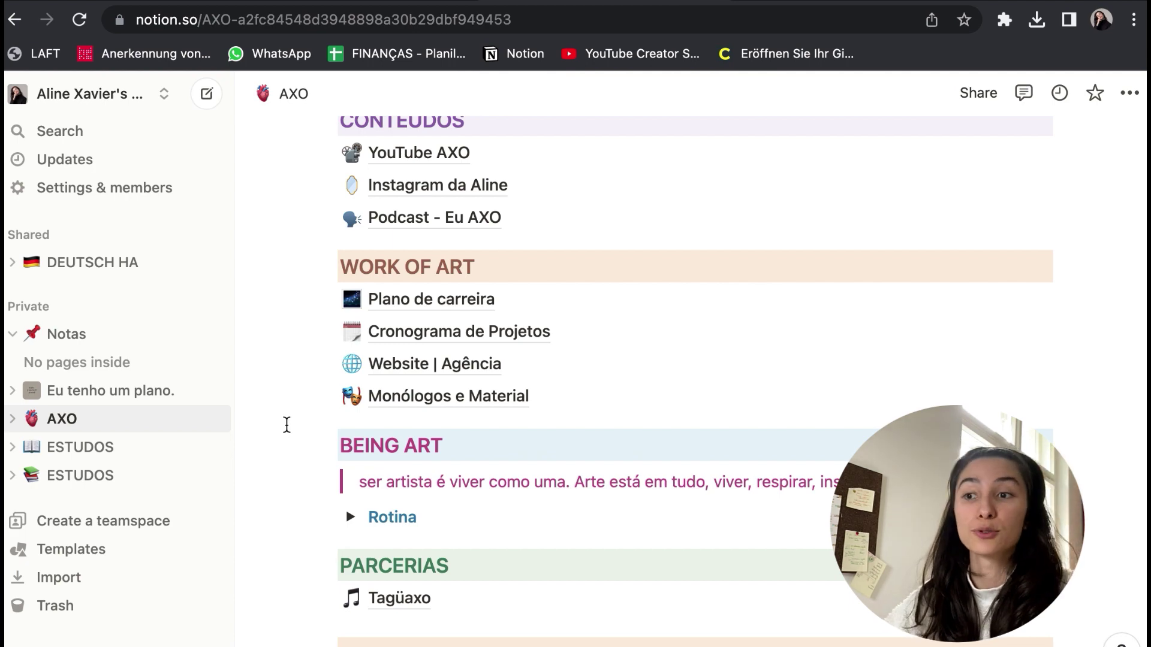
{"action": "scroll", "coordinate": [286, 425], "scroll_direction": "down", "scroll_amount": 3}
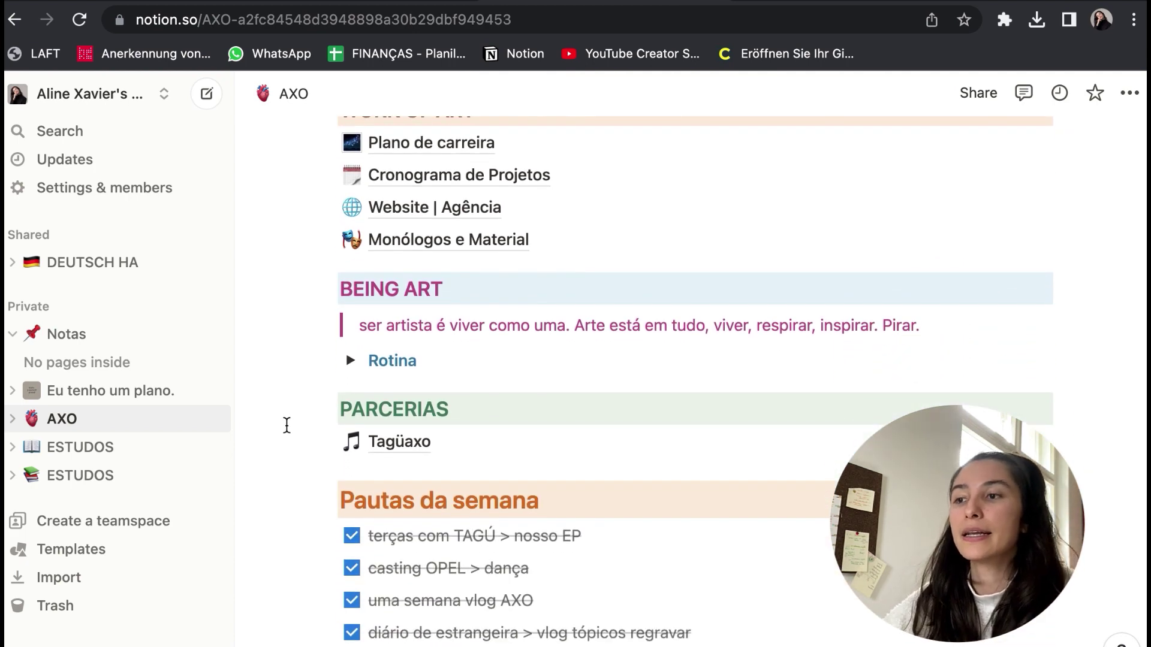
{"action": "scroll", "coordinate": [286, 425], "scroll_direction": "down", "scroll_amount": 2}
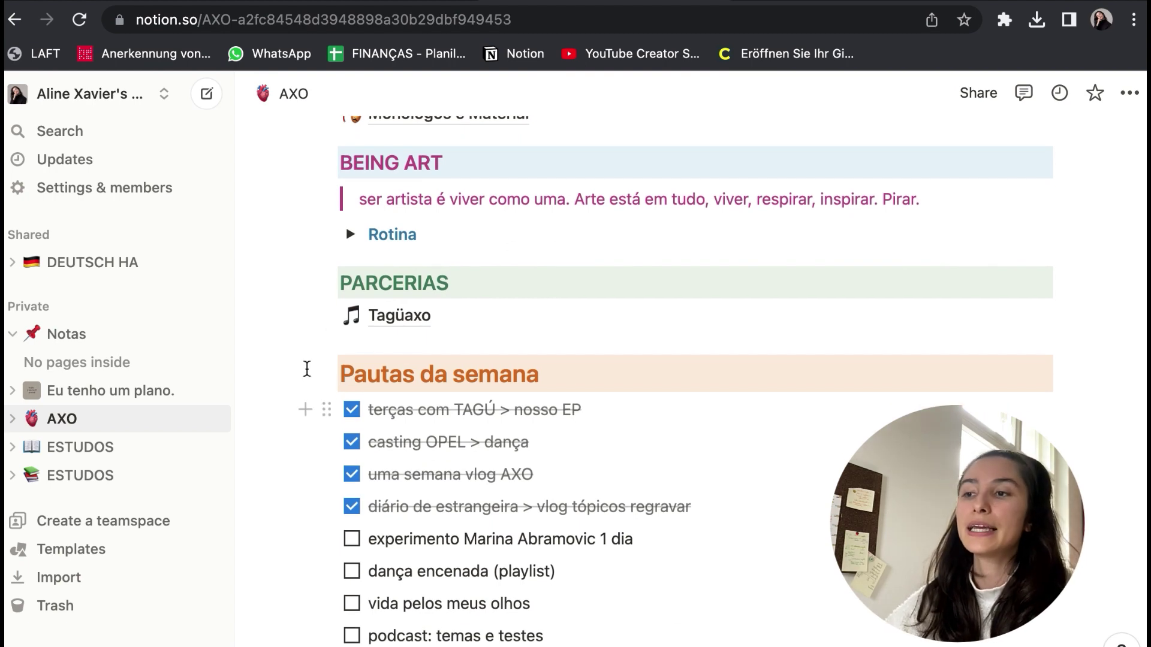
{"action": "scroll", "coordinate": [288, 404], "scroll_direction": "up", "scroll_amount": 4}
{"action": "scroll", "coordinate": [288, 405], "scroll_direction": "up", "scroll_amount": 4}
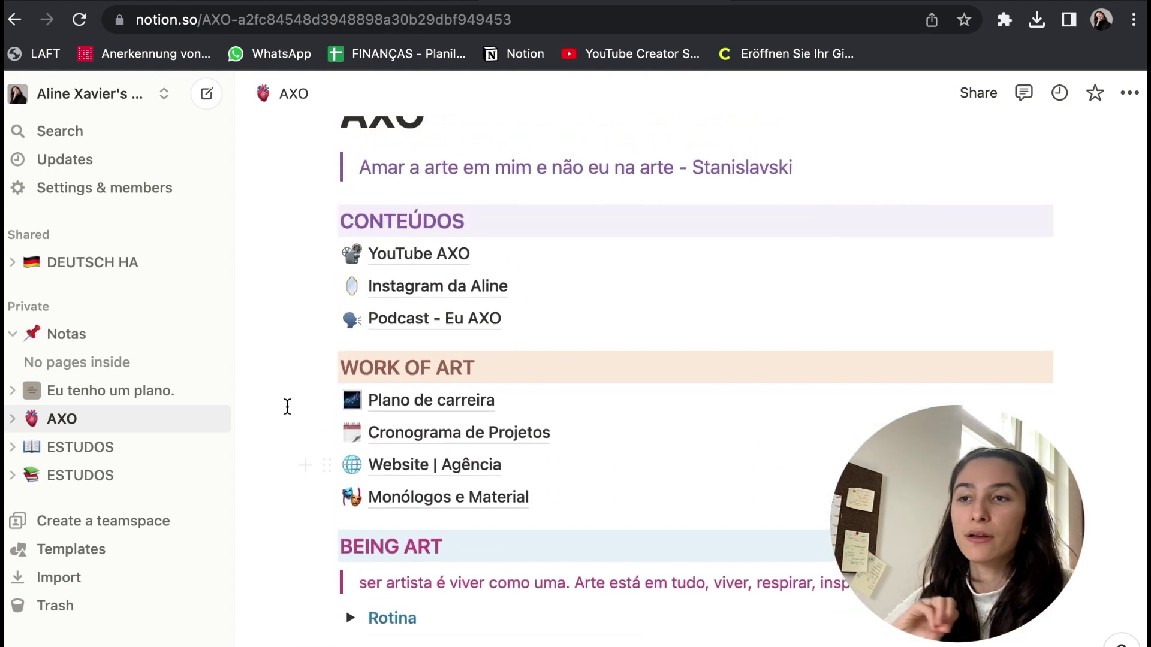
{"action": "scroll", "coordinate": [286, 409], "scroll_direction": "up", "scroll_amount": 3}
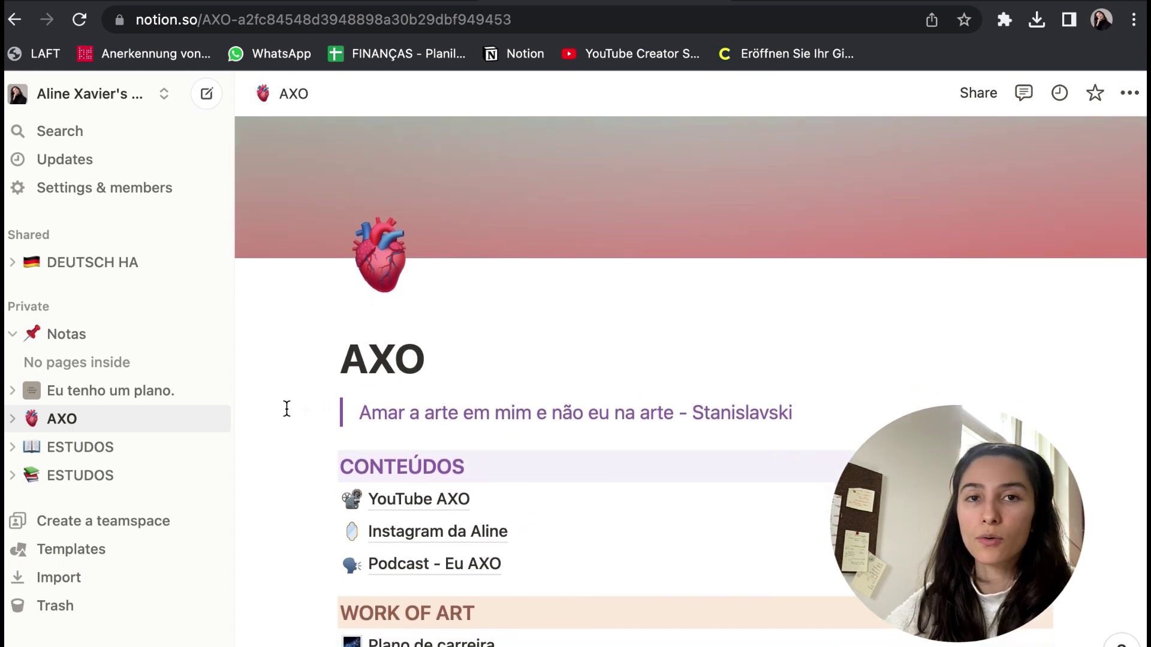
{"action": "scroll", "coordinate": [286, 409], "scroll_direction": "down", "scroll_amount": 2}
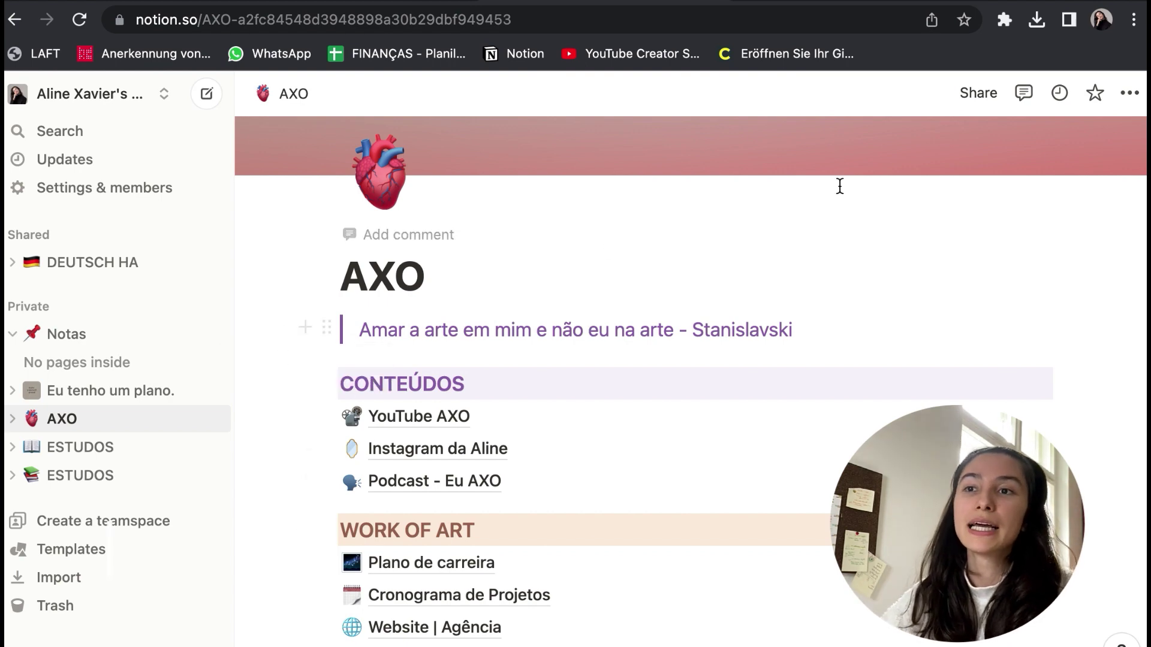
Open the DEUTSCH HA page and show its sharing settings with the people who have access.
{"action": "left_click", "coordinate": [119, 264]}
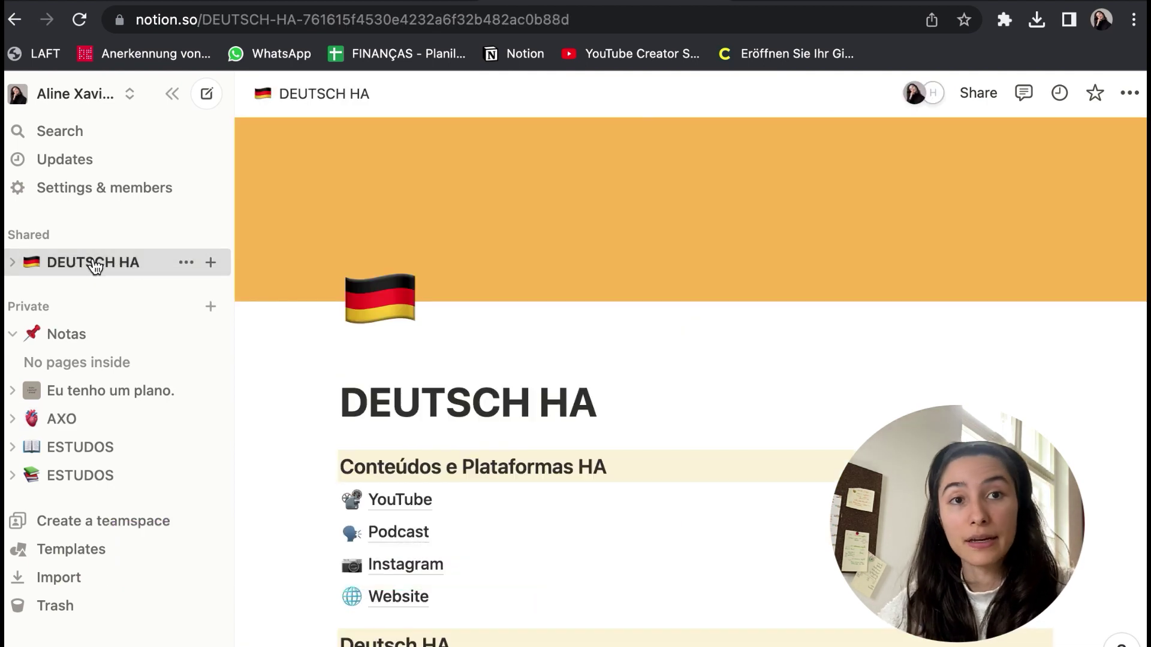
{"action": "left_click", "coordinate": [983, 96]}
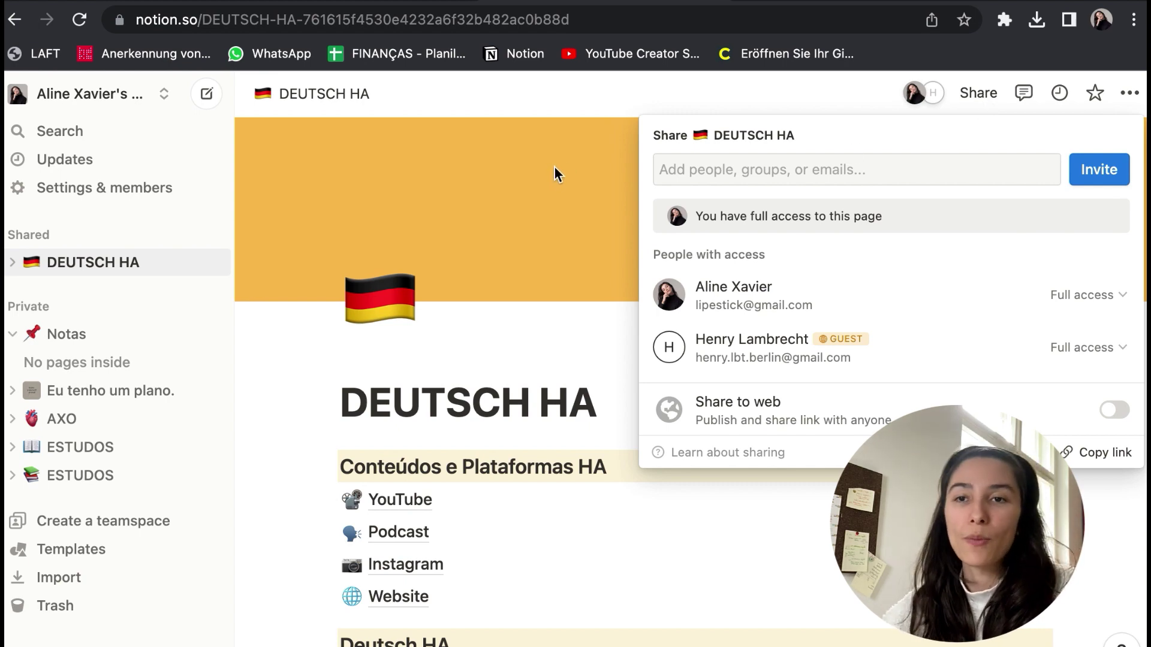
Open the ESTUDOS page with the books icon, look through Cursos e Assuntos and view the Calculus I course's properties.
{"action": "left_click", "coordinate": [81, 475]}
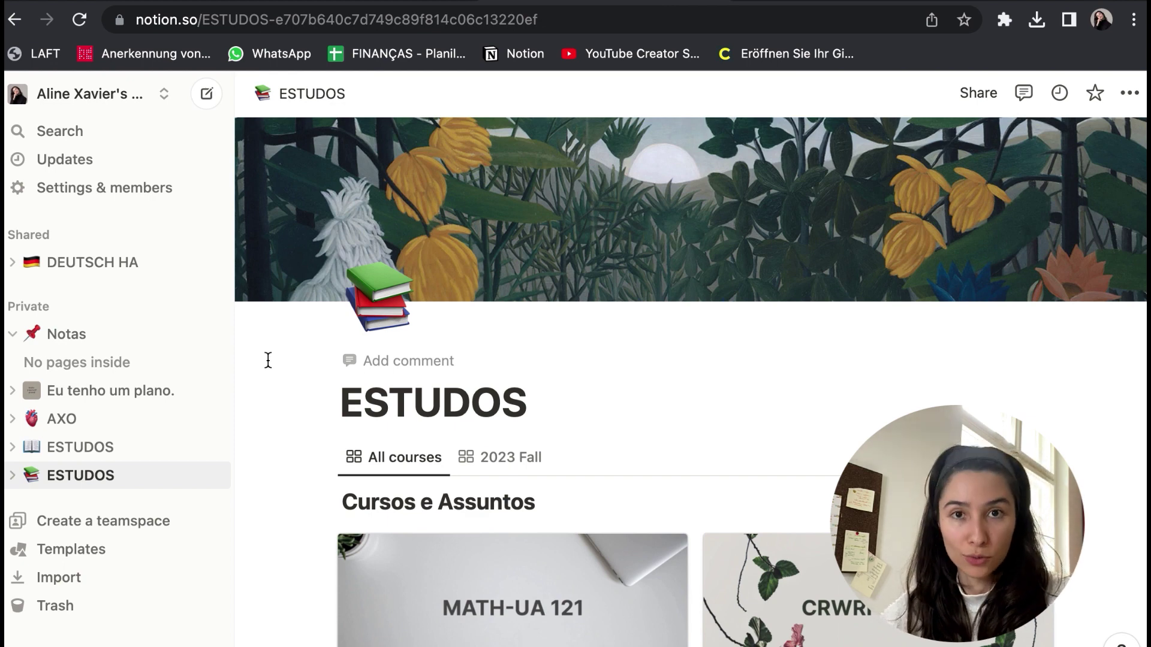
{"action": "scroll", "coordinate": [287, 406], "scroll_direction": "down", "scroll_amount": 5}
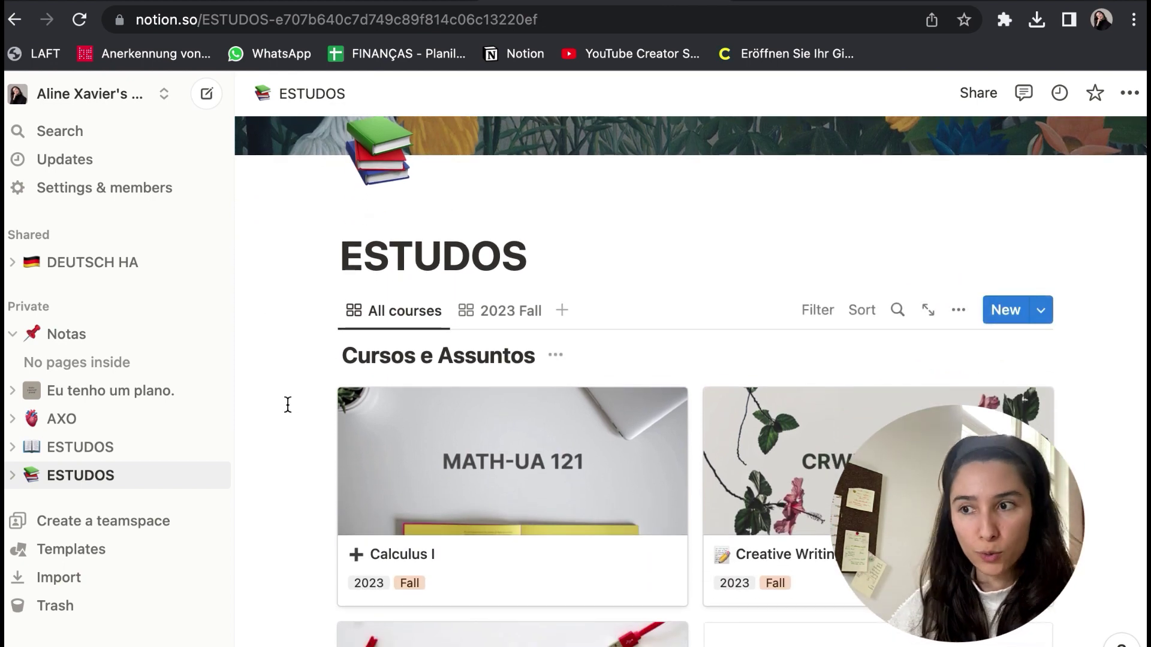
{"action": "scroll", "coordinate": [280, 439], "scroll_direction": "down", "scroll_amount": 6}
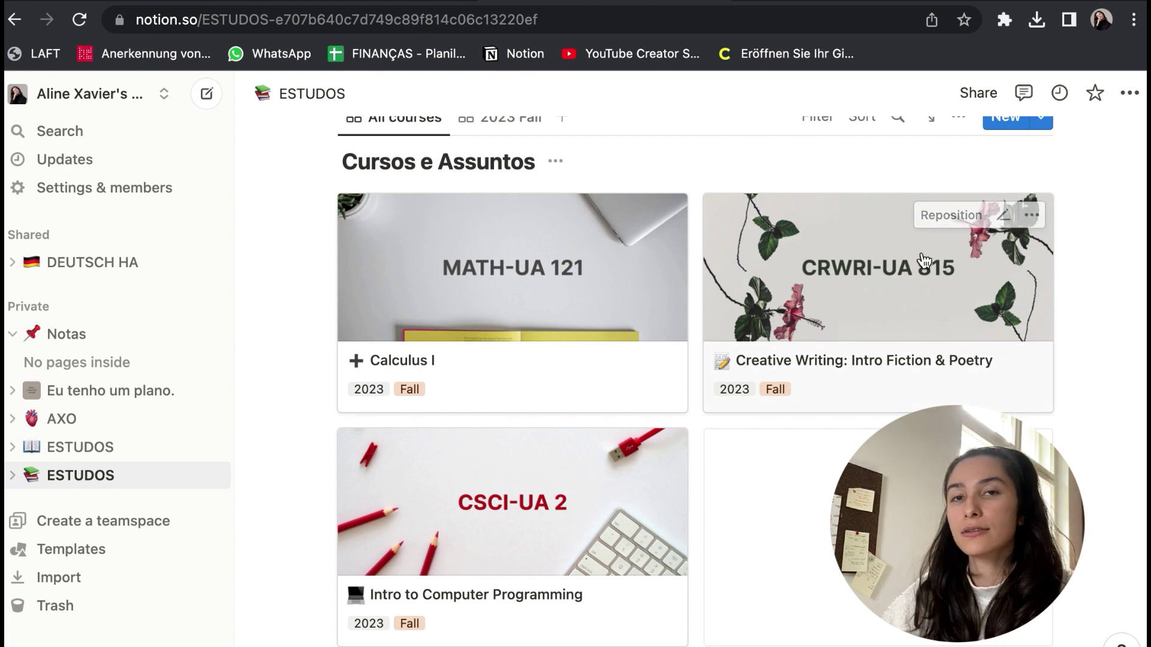
{"action": "left_click", "coordinate": [505, 292]}
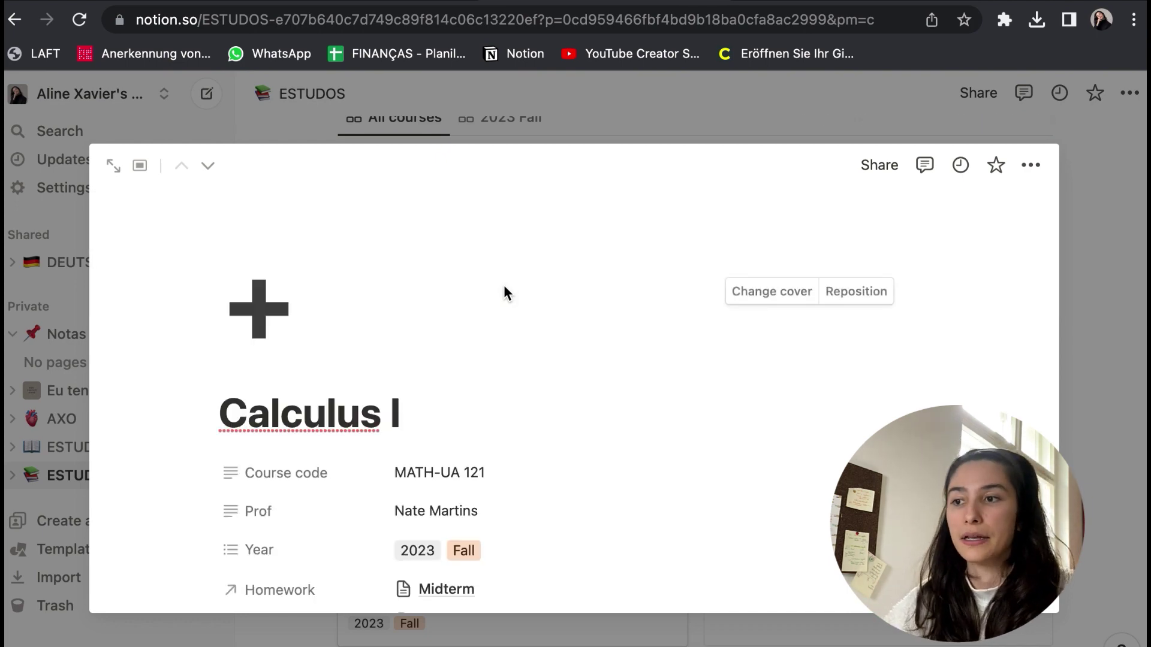
{"action": "scroll", "coordinate": [505, 286], "scroll_direction": "down", "scroll_amount": 3}
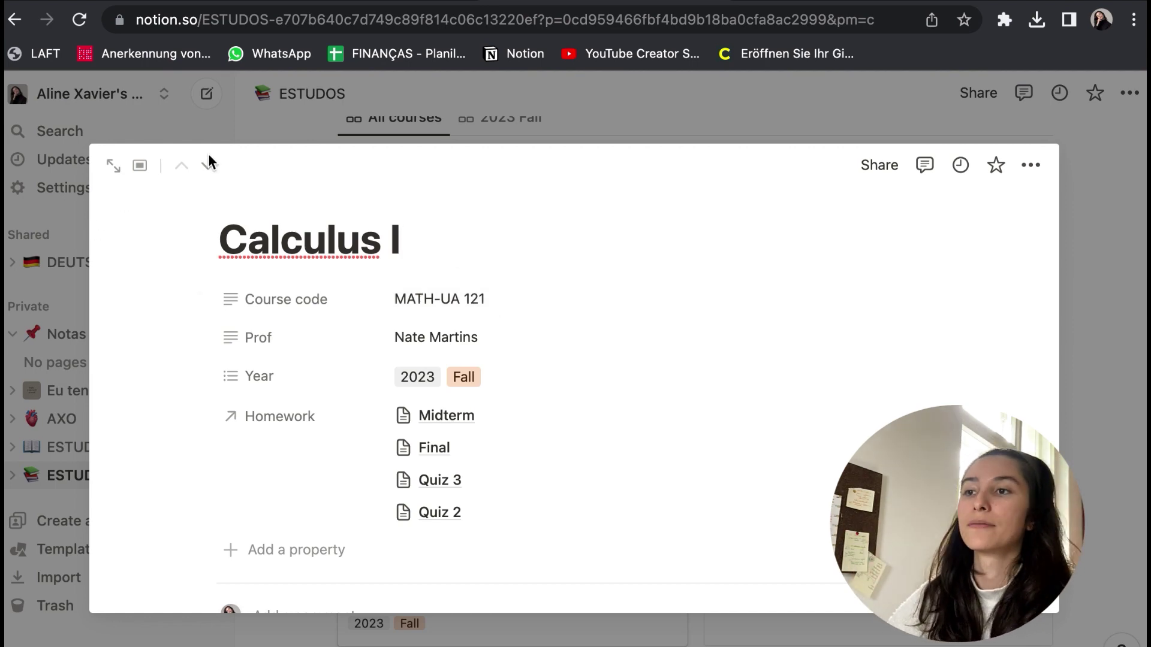
{"action": "left_click", "coordinate": [692, 119]}
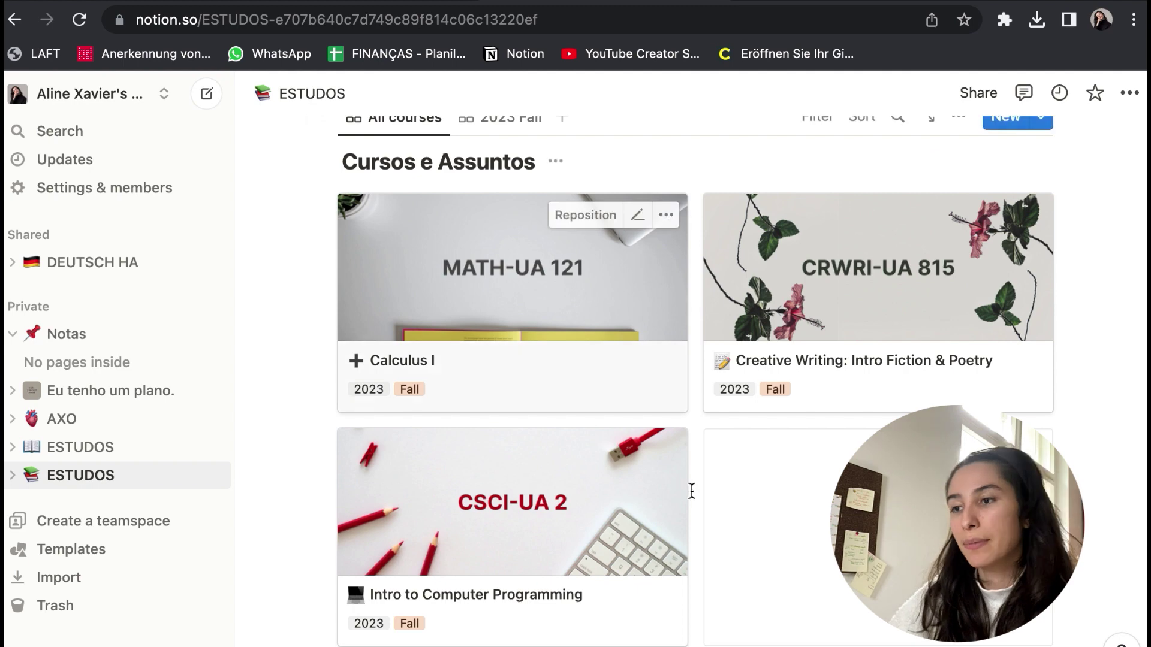
Examine the To-do's board on the ESTUDOS page, including the In Progress column's options and the Calculus I and Creative Writing groups.
{"action": "scroll", "coordinate": [689, 489], "scroll_direction": "down", "scroll_amount": 6}
{"action": "scroll", "coordinate": [689, 489], "scroll_direction": "down", "scroll_amount": 3}
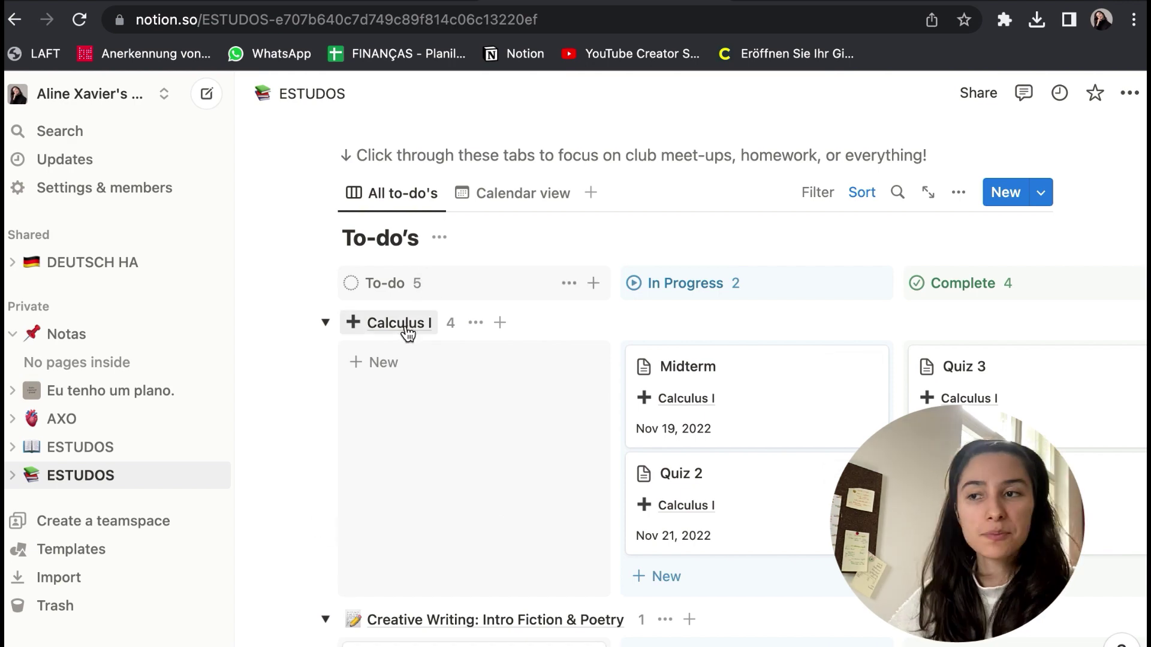
{"action": "scroll", "coordinate": [302, 419], "scroll_direction": "right", "scroll_amount": 3}
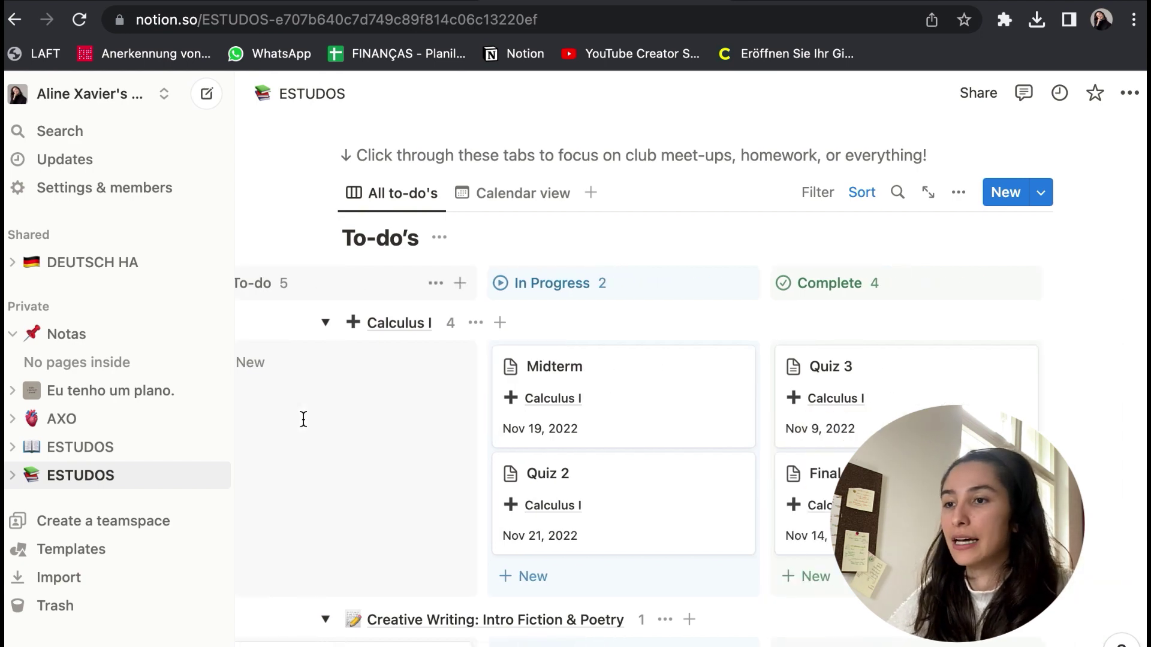
{"action": "scroll", "coordinate": [302, 419], "scroll_direction": "left", "scroll_amount": 3}
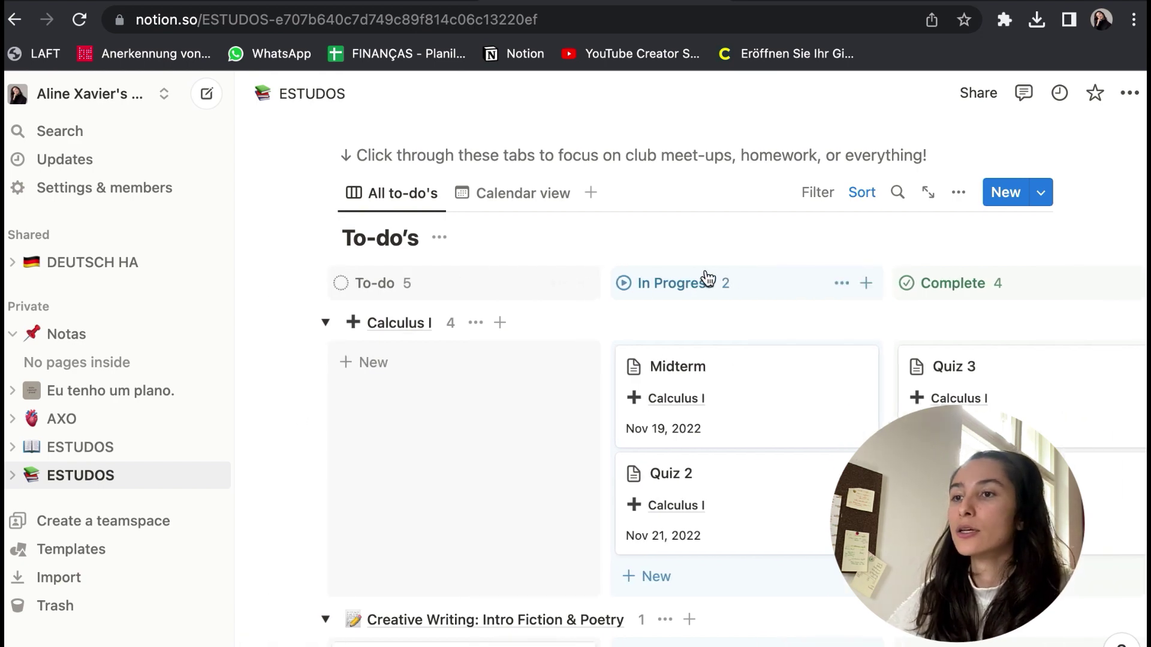
{"action": "left_click", "coordinate": [842, 283]}
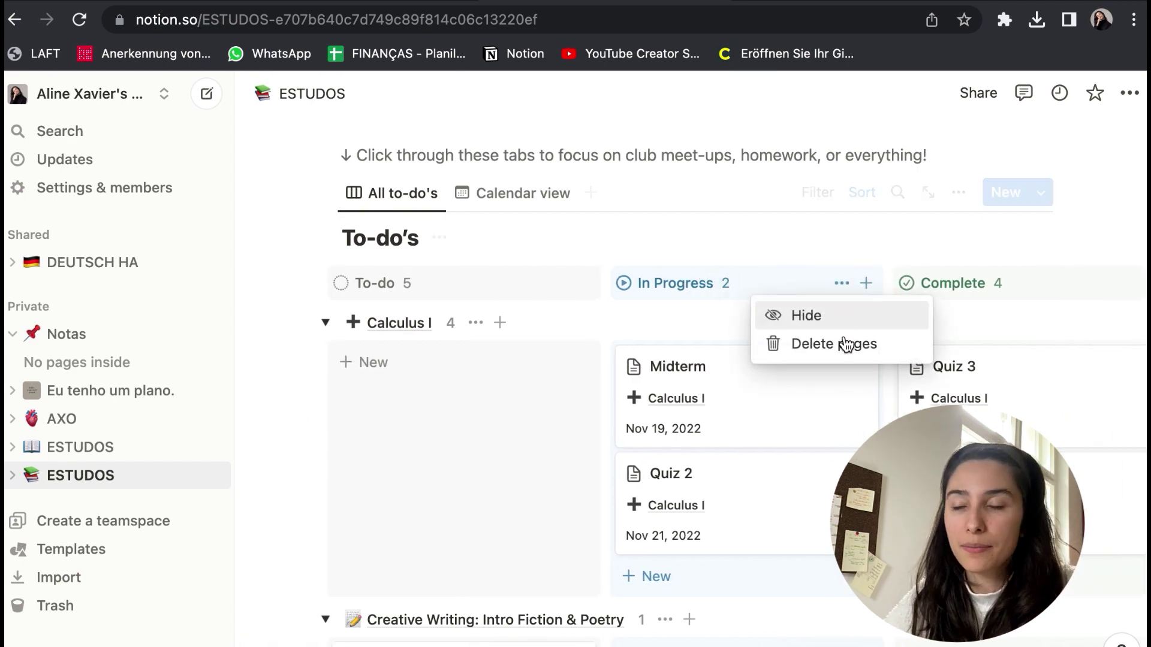
{"action": "left_click", "coordinate": [804, 224]}
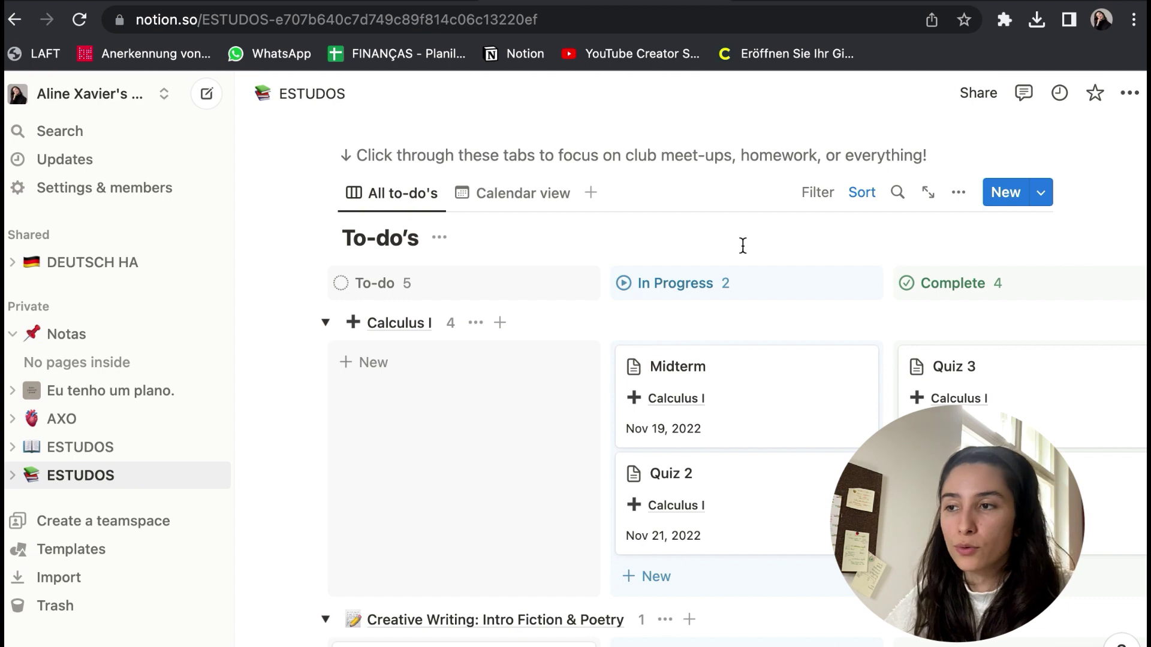
{"action": "scroll", "coordinate": [462, 501], "scroll_direction": "down", "scroll_amount": 3}
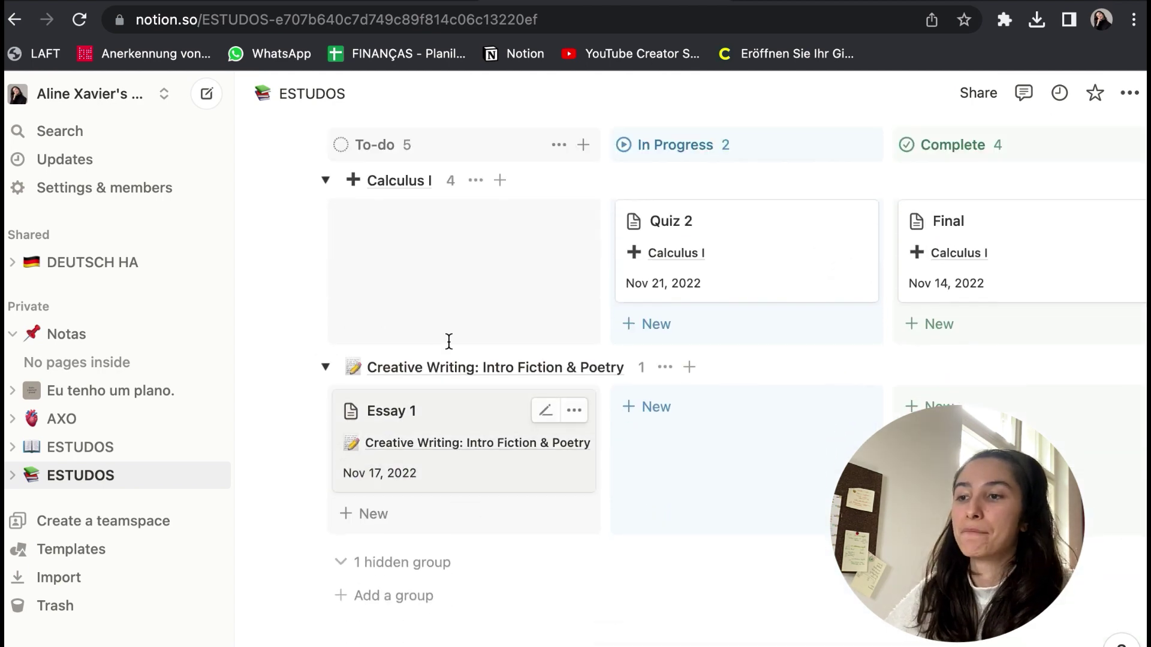
Look through the Clubs and Personal projects sections of the books-icon ESTUDOS page, then return to the page's beginning.
{"action": "scroll", "coordinate": [432, 419], "scroll_direction": "down", "scroll_amount": 6}
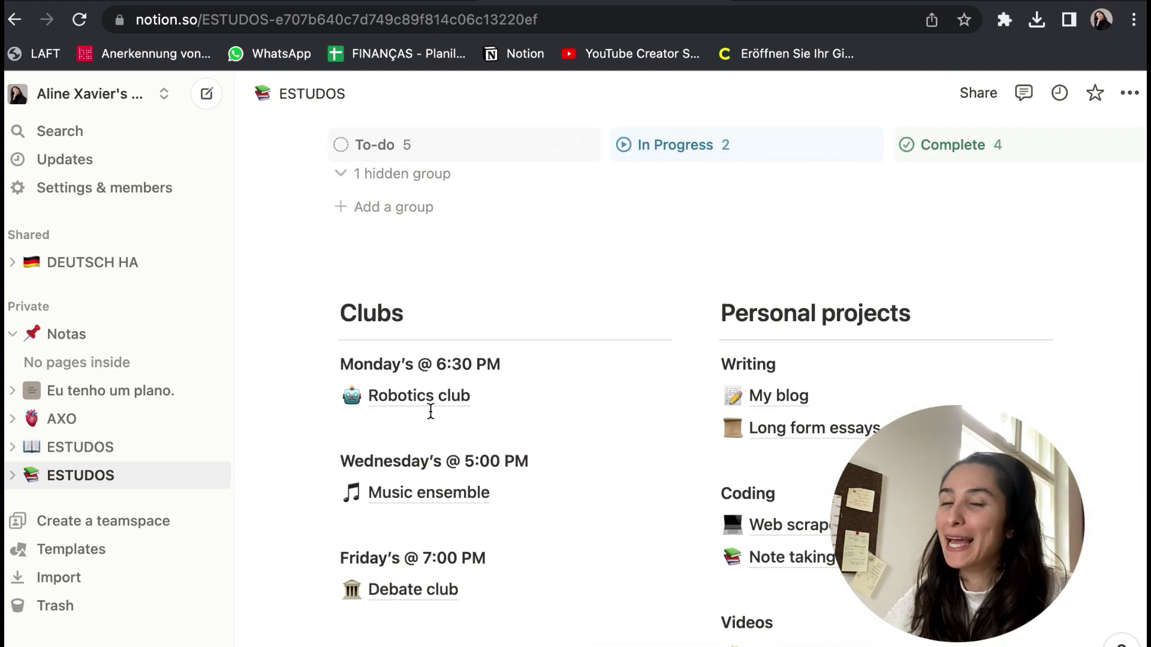
{"action": "scroll", "coordinate": [429, 412], "scroll_direction": "down", "scroll_amount": 2}
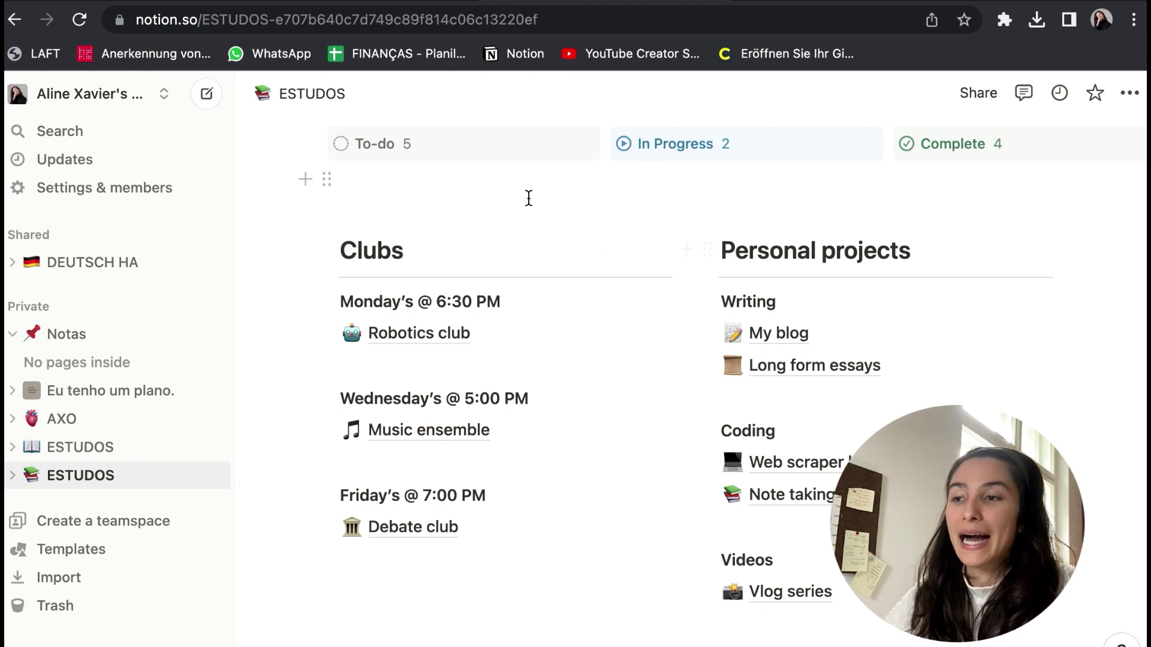
{"action": "scroll", "coordinate": [575, 601], "scroll_direction": "down", "scroll_amount": 3}
{"action": "scroll", "coordinate": [576, 601], "scroll_direction": "up", "scroll_amount": 3}
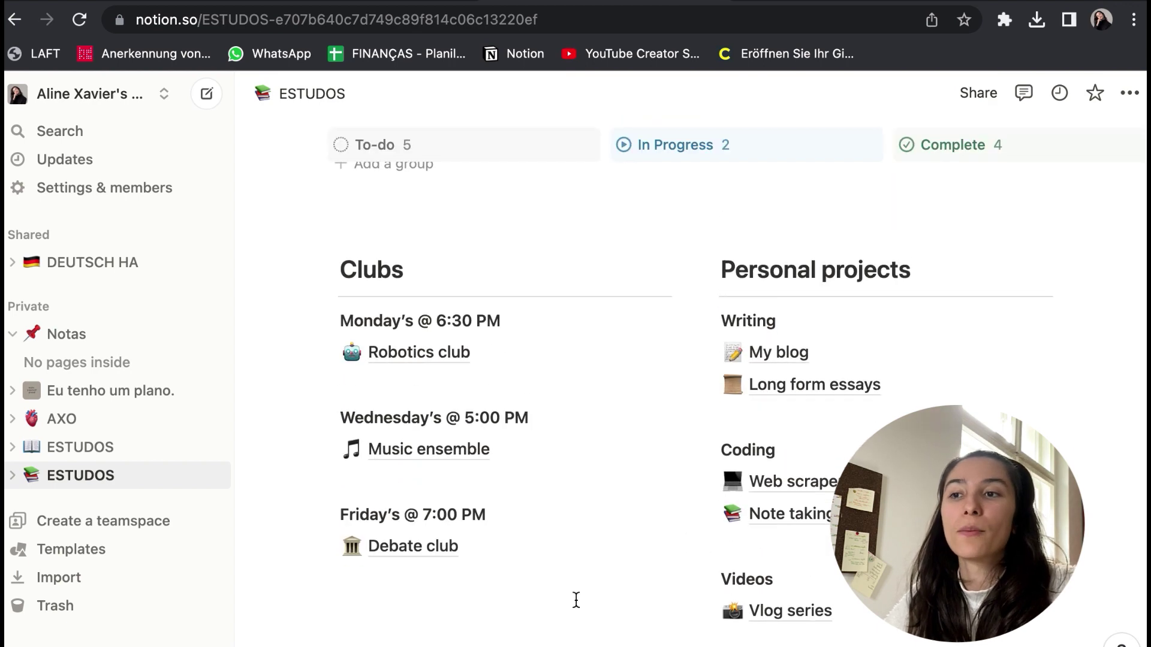
{"action": "scroll", "coordinate": [576, 601], "scroll_direction": "down", "scroll_amount": 2}
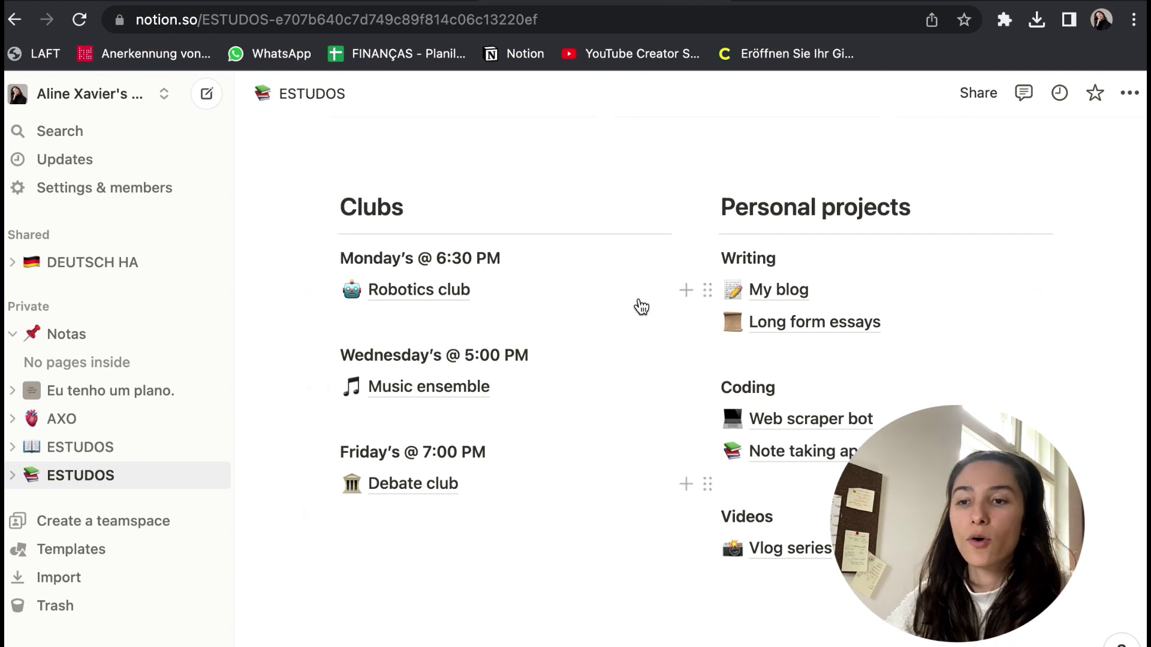
{"action": "scroll", "coordinate": [617, 334], "scroll_direction": "down", "scroll_amount": 10}
{"action": "scroll", "coordinate": [611, 337], "scroll_direction": "up", "scroll_amount": 15}
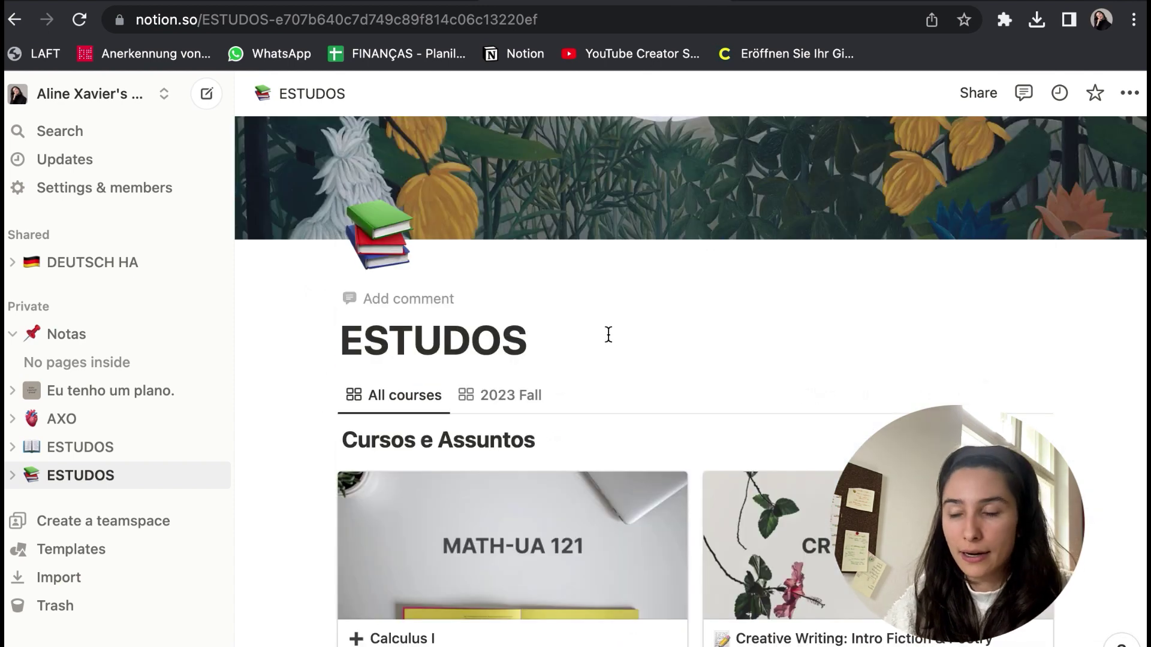
Open the ESTUDOS page with the open-book icon and review its subject toggles, viewing Nheengatu's contents and leaving ALEMÃO expanded.
{"action": "left_click", "coordinate": [111, 456]}
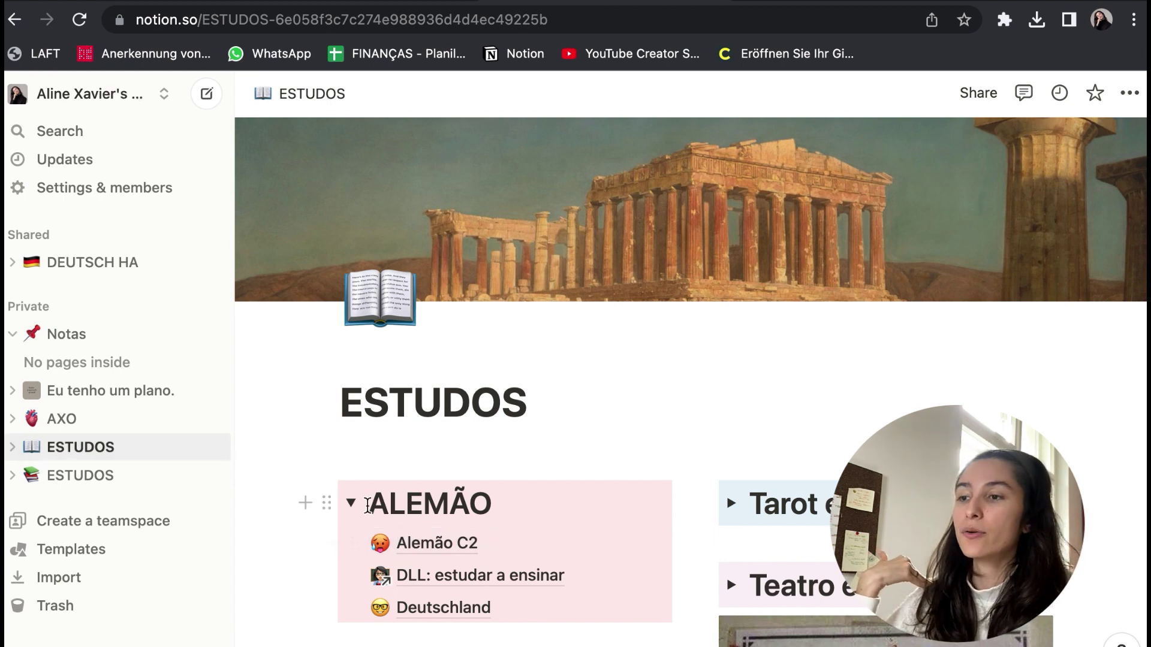
{"action": "left_click", "coordinate": [351, 503]}
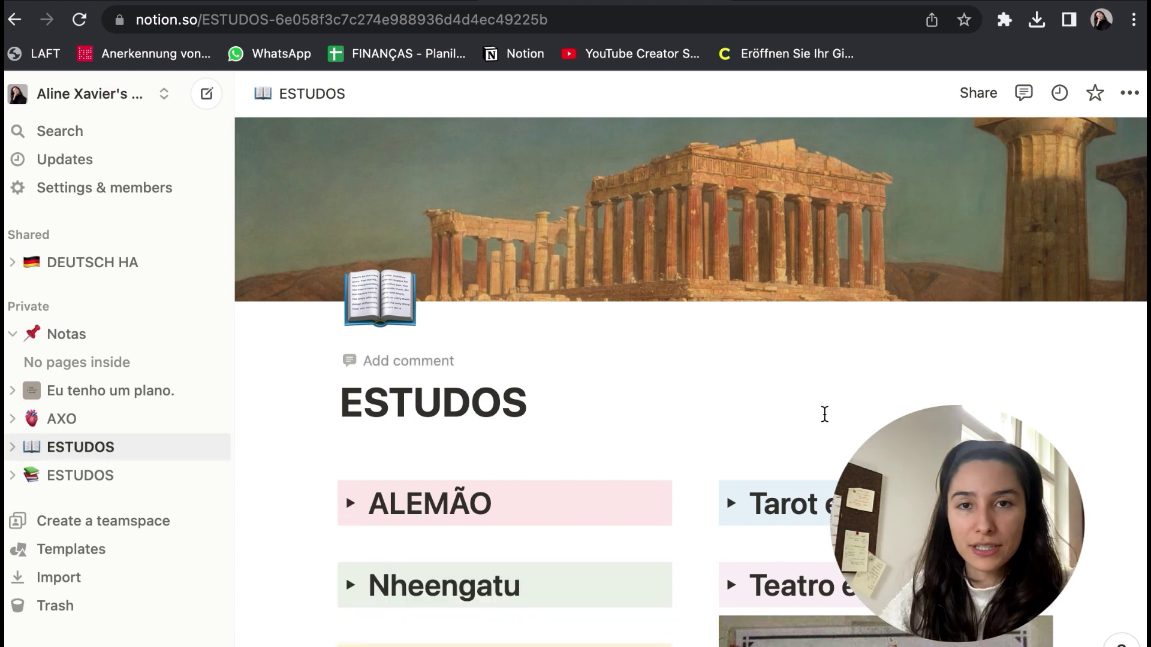
{"action": "scroll", "coordinate": [825, 414], "scroll_direction": "down", "scroll_amount": 3}
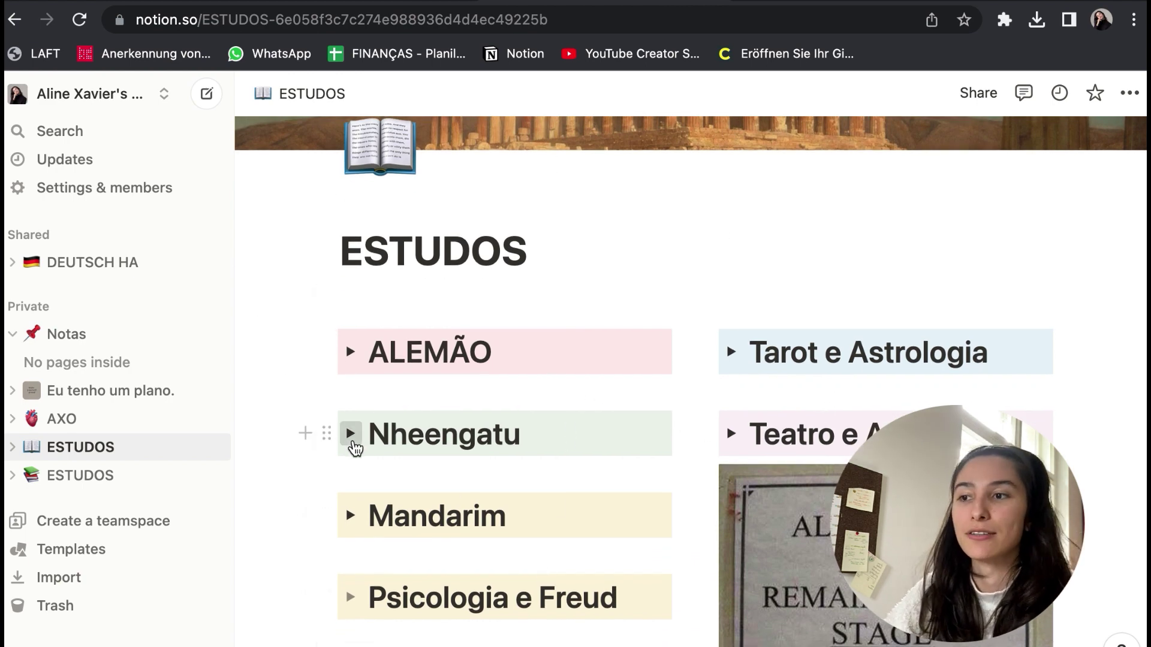
{"action": "left_click", "coordinate": [351, 439]}
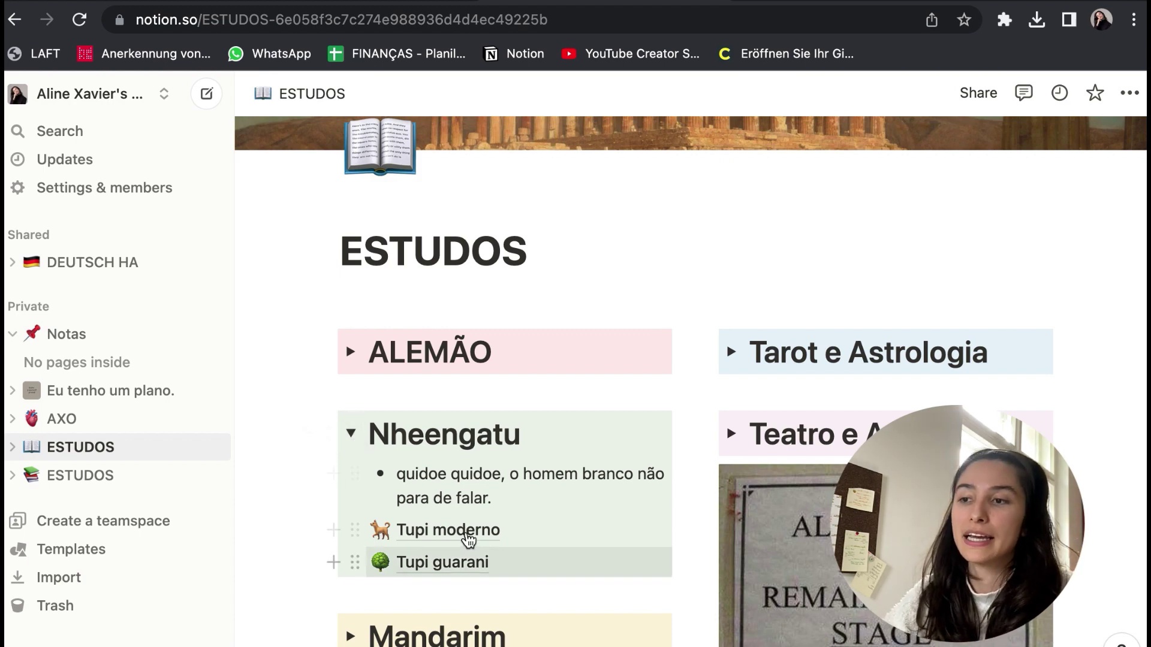
{"action": "left_click", "coordinate": [352, 434]}
{"action": "left_click", "coordinate": [351, 352]}
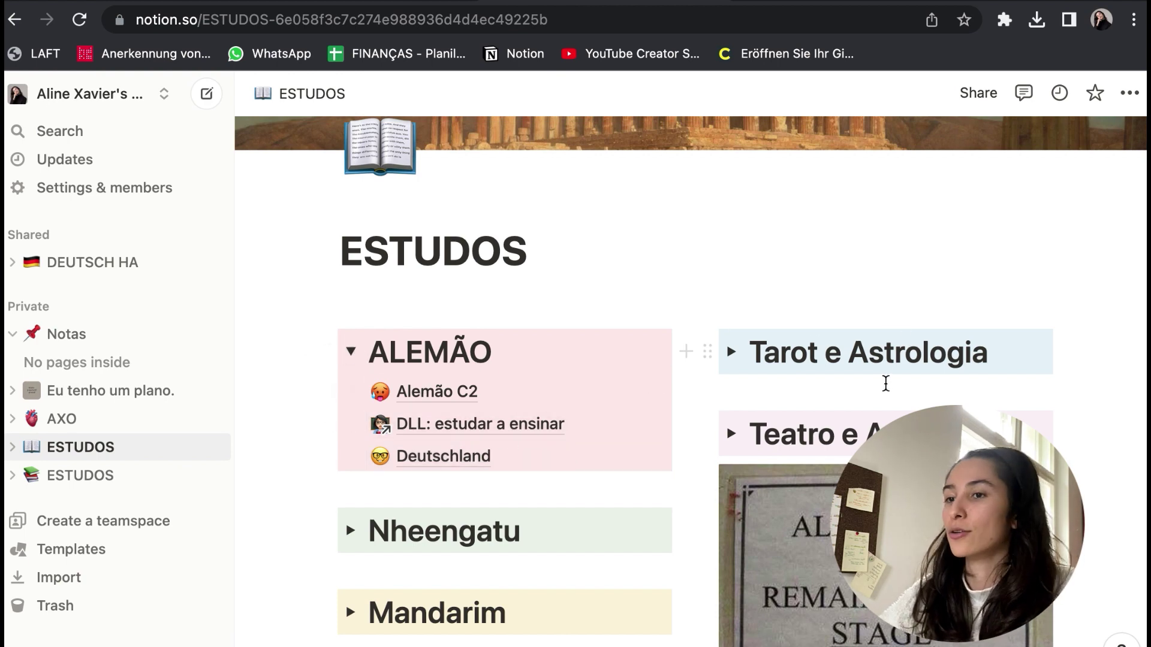
{"action": "scroll", "coordinate": [788, 422], "scroll_direction": "down", "scroll_amount": 5}
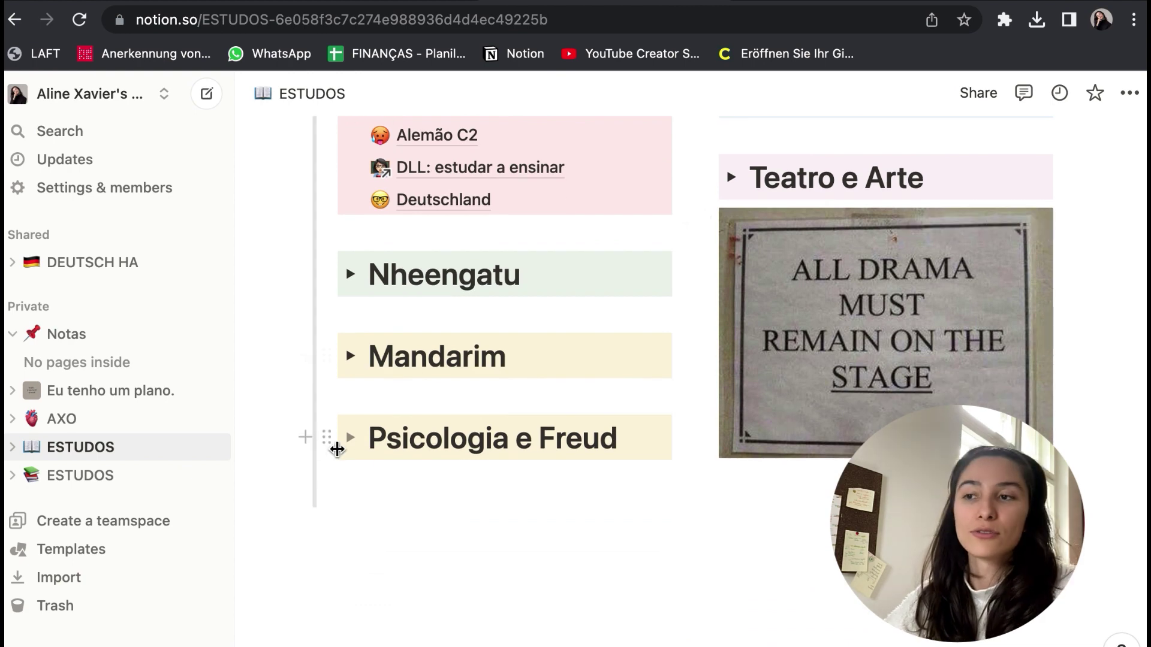
{"action": "scroll", "coordinate": [388, 418], "scroll_direction": "up", "scroll_amount": 2}
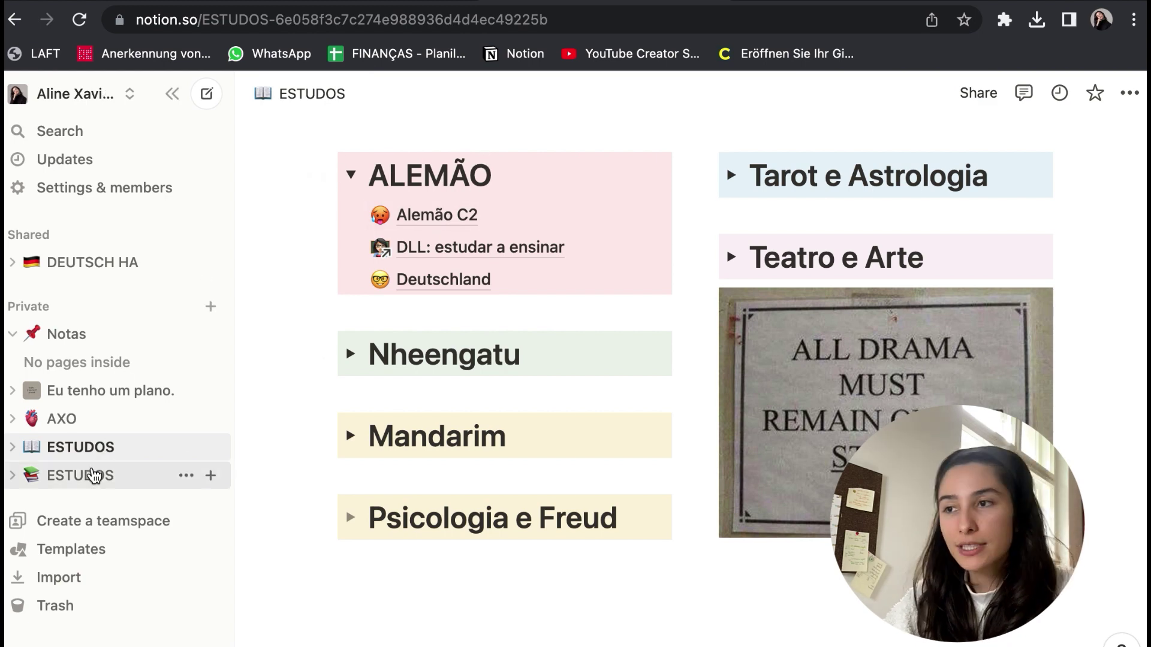
Revisit Cursos e Assuntos on the books-icon ESTUDOS page for comparison, then return to the open-book ESTUDOS page.
{"action": "left_click", "coordinate": [93, 476]}
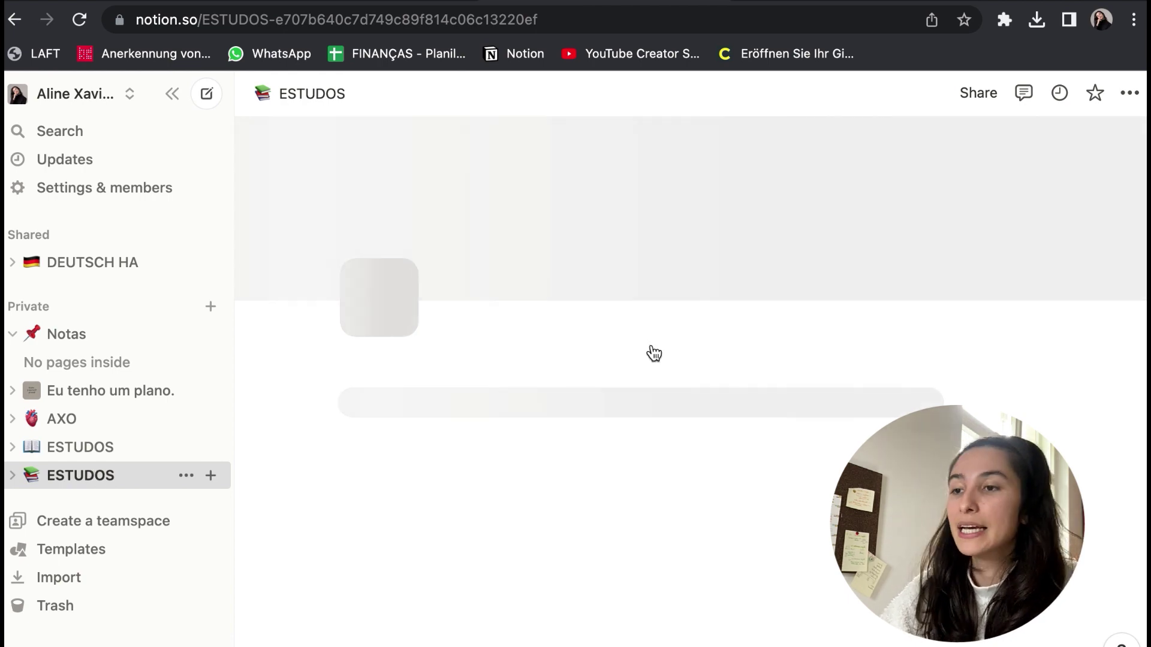
{"action": "scroll", "coordinate": [653, 354], "scroll_direction": "down", "scroll_amount": 3}
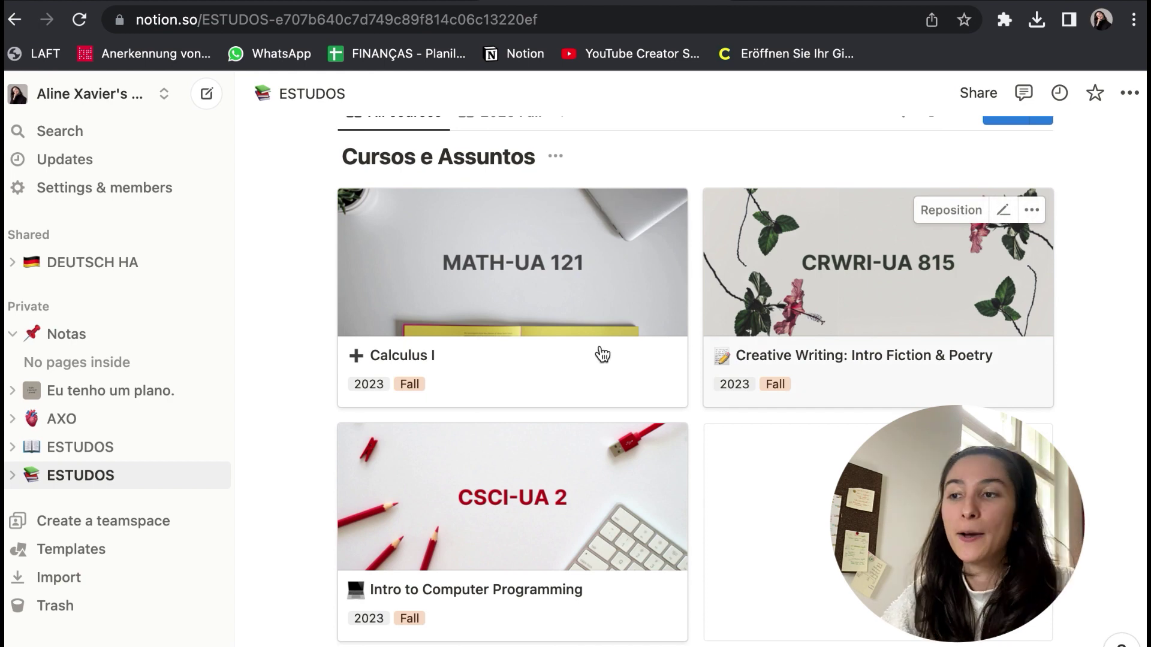
{"action": "left_click", "coordinate": [66, 451]}
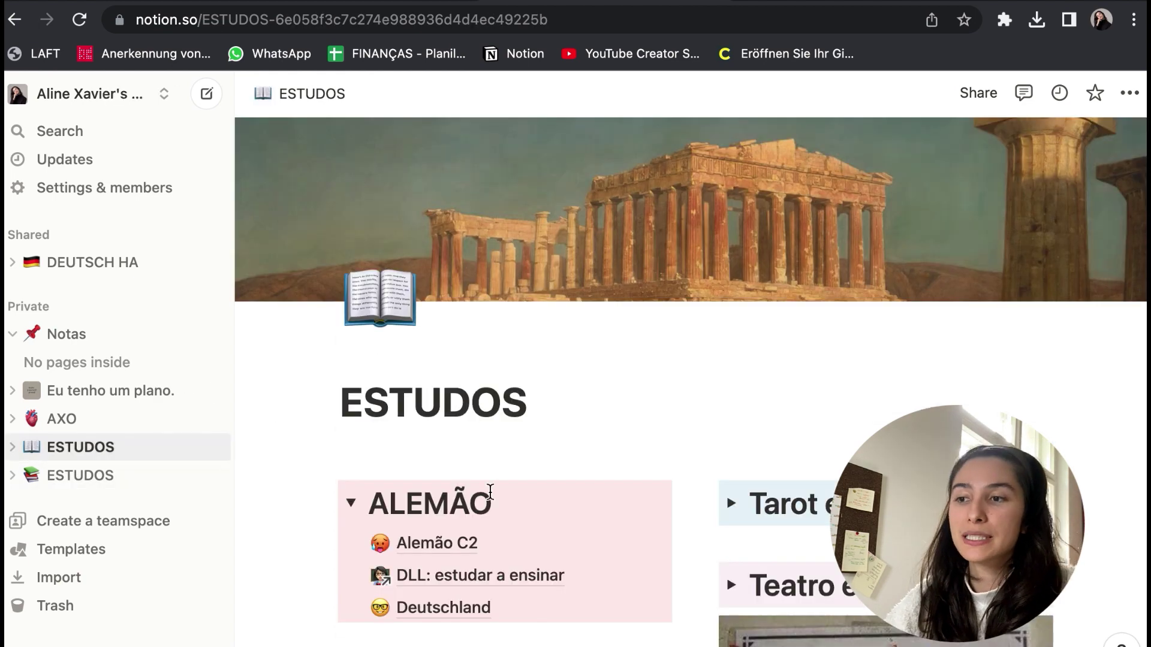
Open the Alemão C2 page and view the tasks, statuses and dates in its Cronograma de estudos table.
{"action": "left_click", "coordinate": [430, 546]}
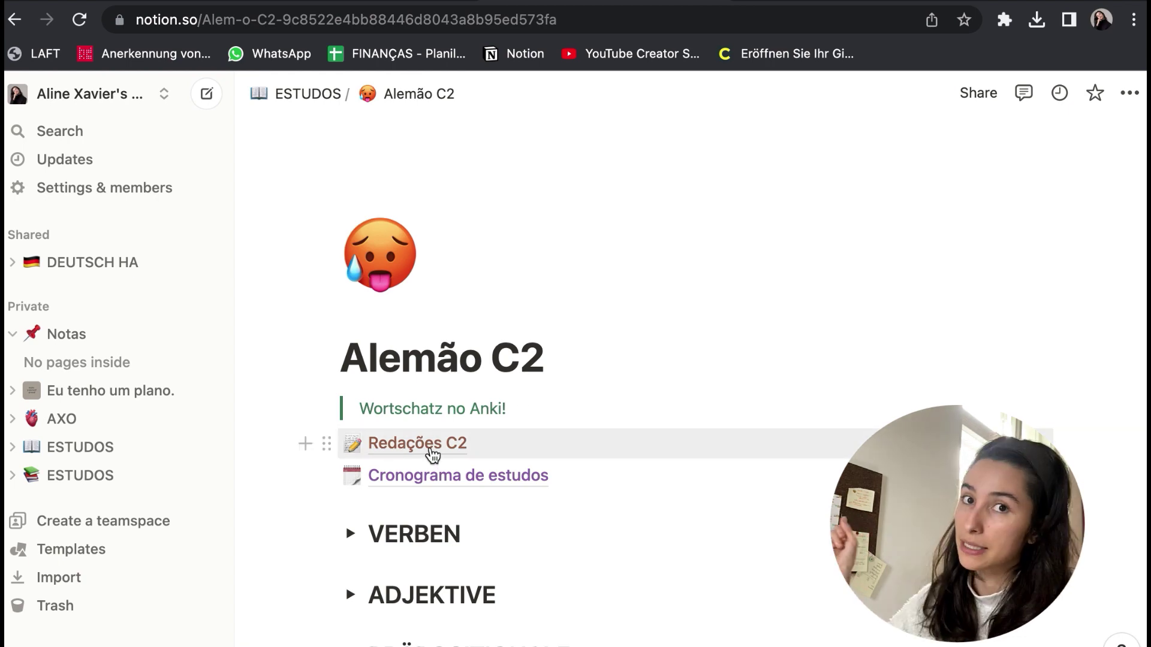
{"action": "left_click", "coordinate": [488, 478]}
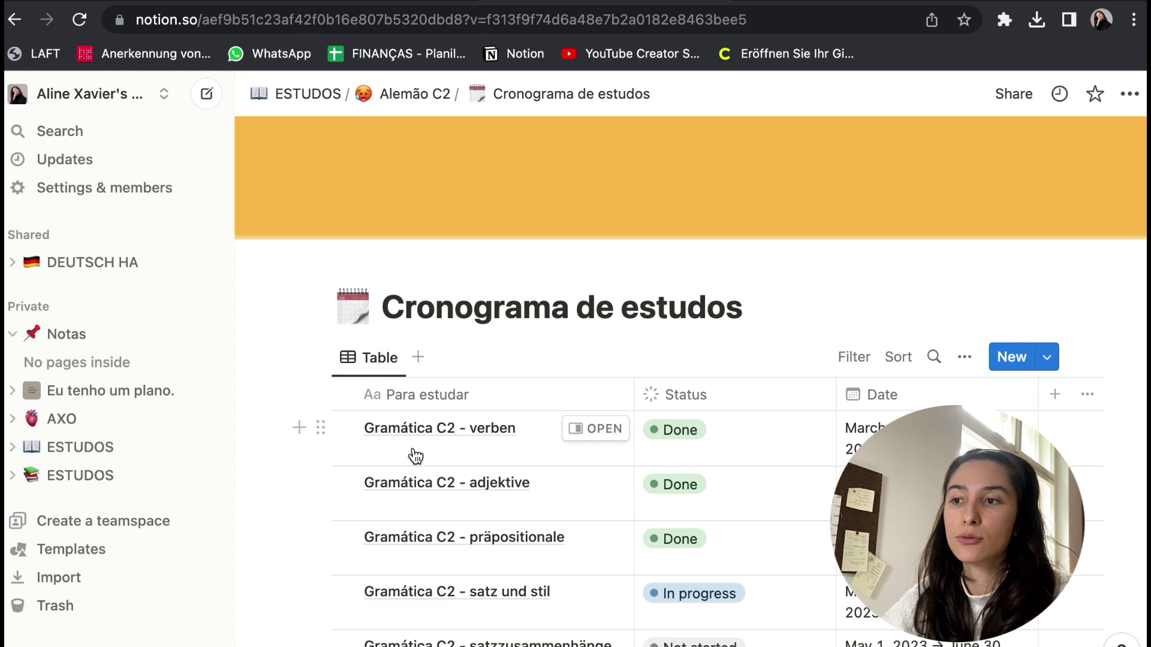
{"action": "scroll", "coordinate": [509, 428], "scroll_direction": "down", "scroll_amount": 3}
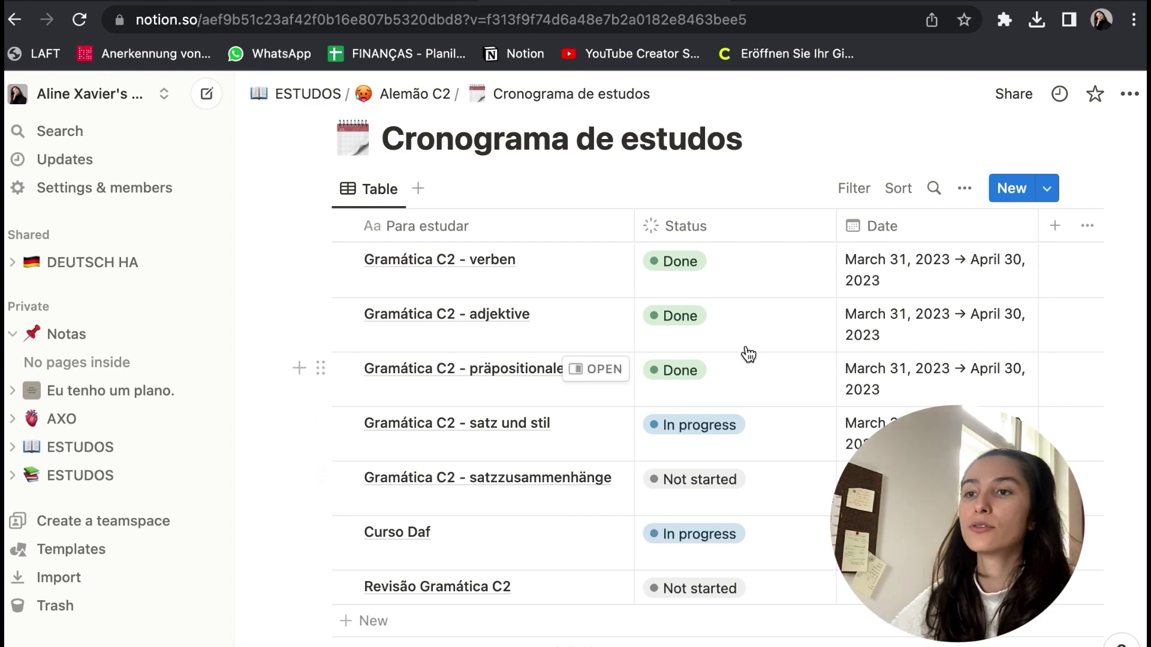
Go back to the Alemão C2 page and collapse the SATZ UND STIL section.
{"action": "left_click", "coordinate": [420, 96]}
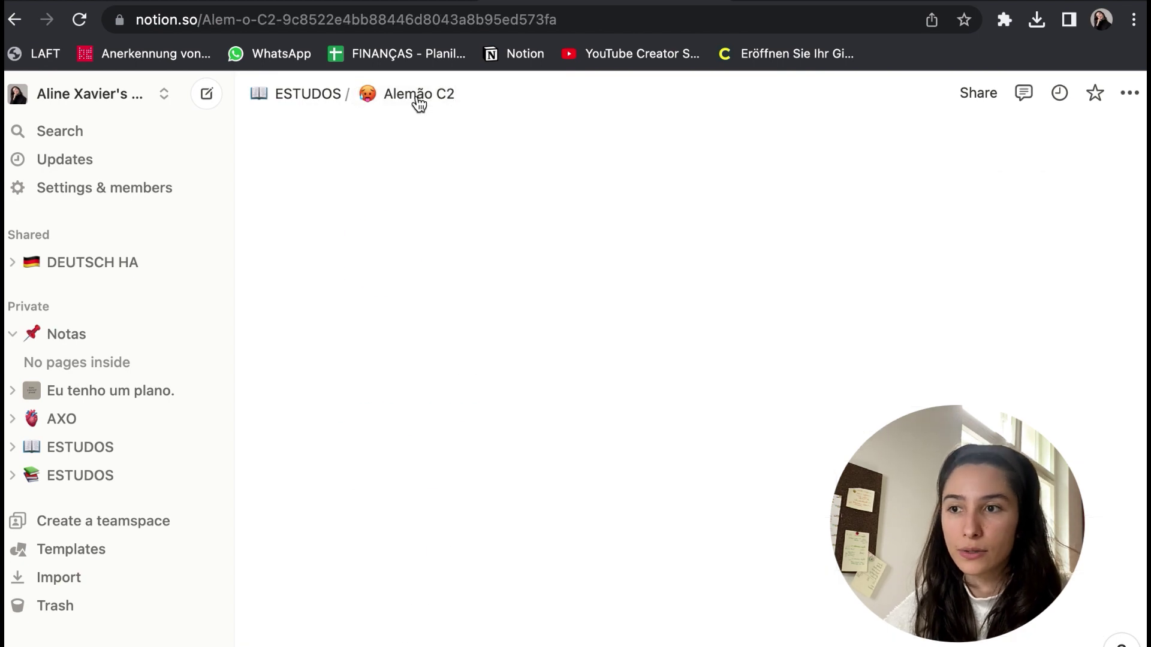
{"action": "scroll", "coordinate": [379, 503], "scroll_direction": "down", "scroll_amount": 5}
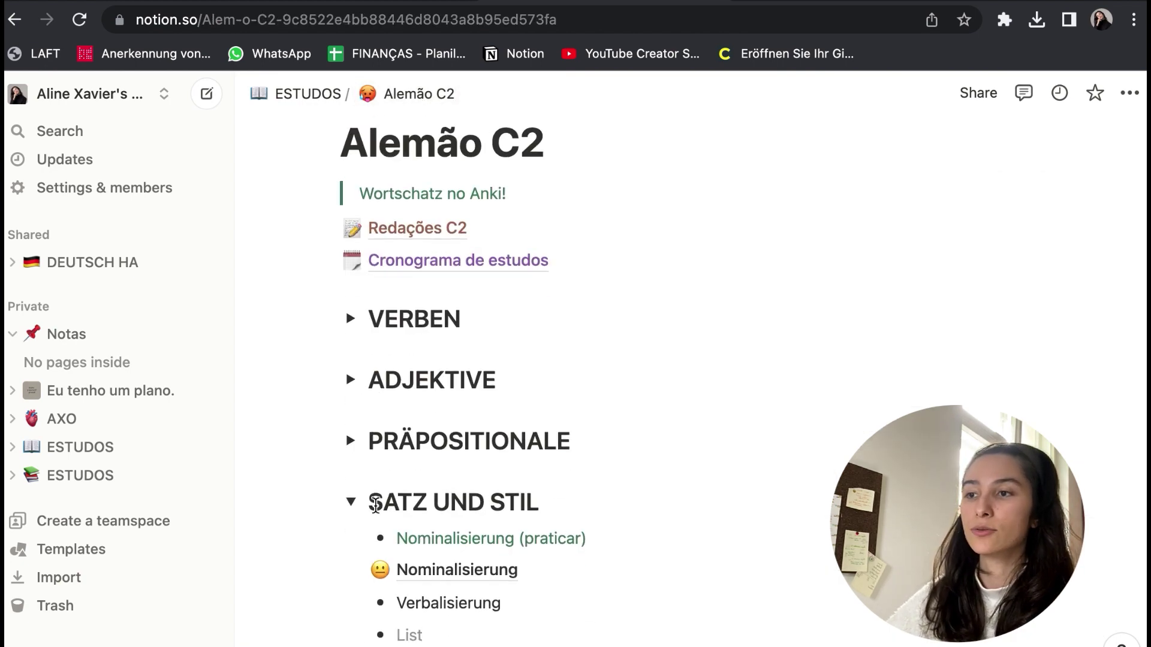
{"action": "scroll", "coordinate": [376, 505], "scroll_direction": "up", "scroll_amount": 1}
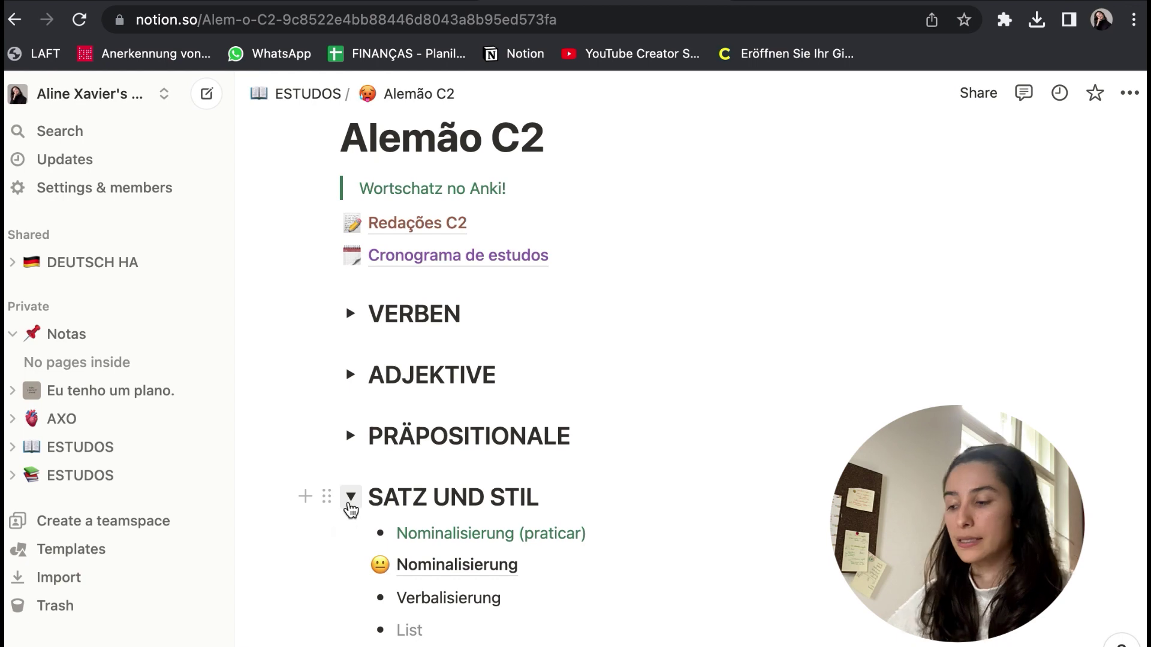
{"action": "left_click", "coordinate": [351, 497]}
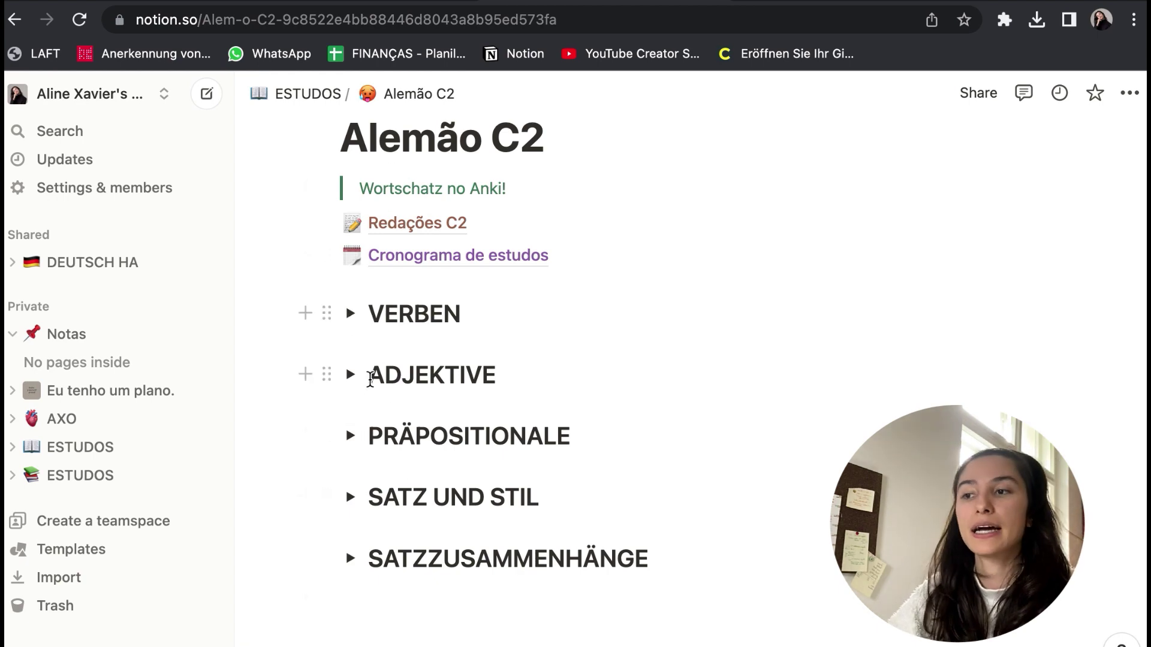
Expand VERBEN to show its topics, open the Verbos parecidos subpage, then return to Alemão C2 and collapse VERBEN.
{"action": "left_click", "coordinate": [346, 323]}
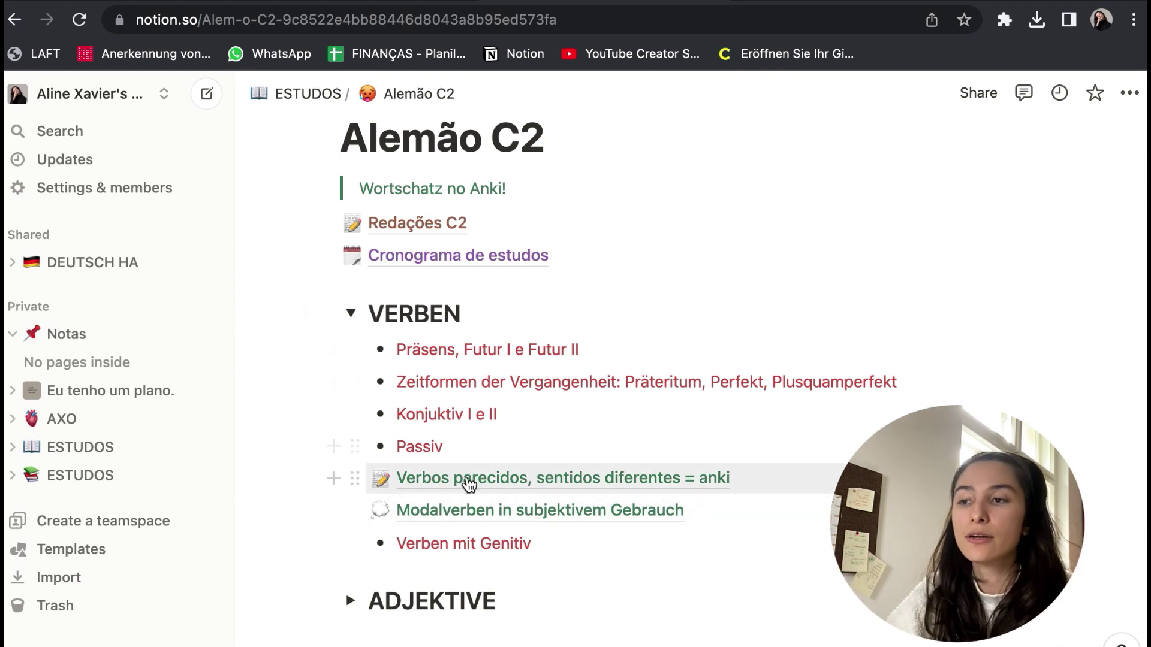
{"action": "left_click", "coordinate": [473, 480]}
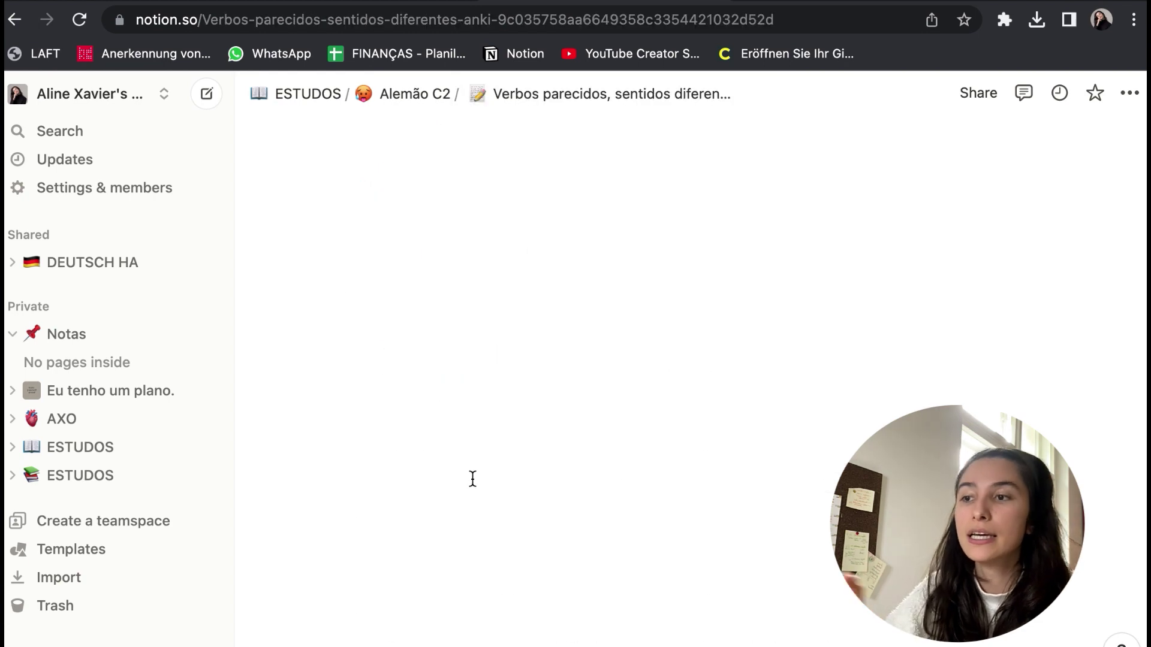
{"action": "left_click", "coordinate": [428, 97]}
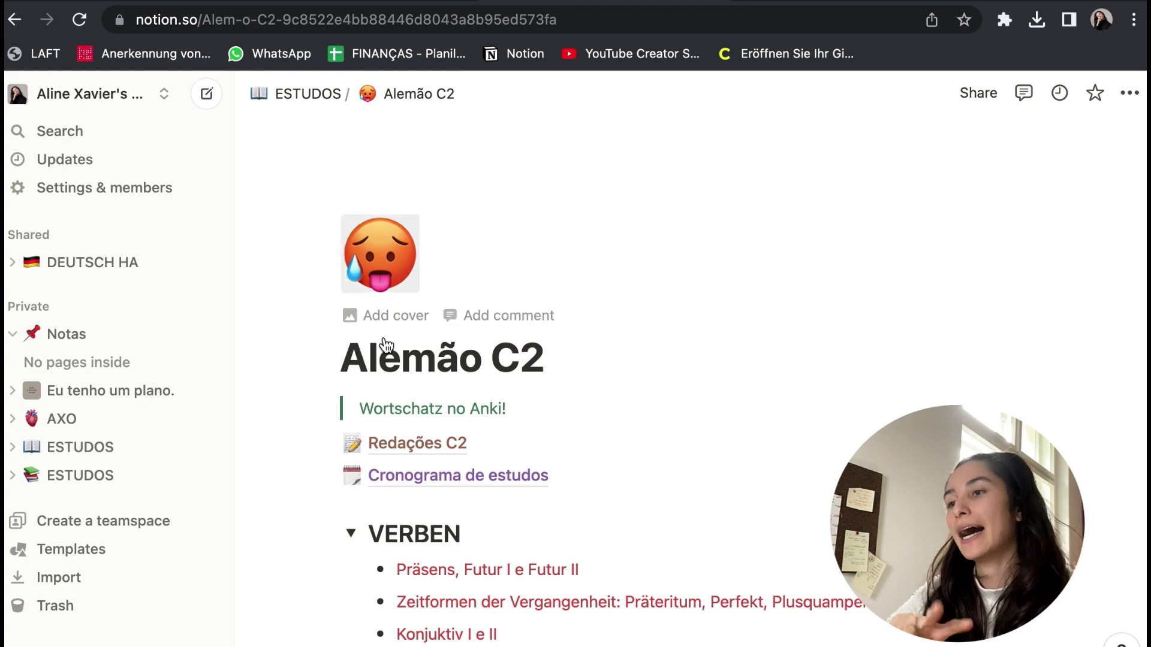
{"action": "left_click", "coordinate": [351, 535]}
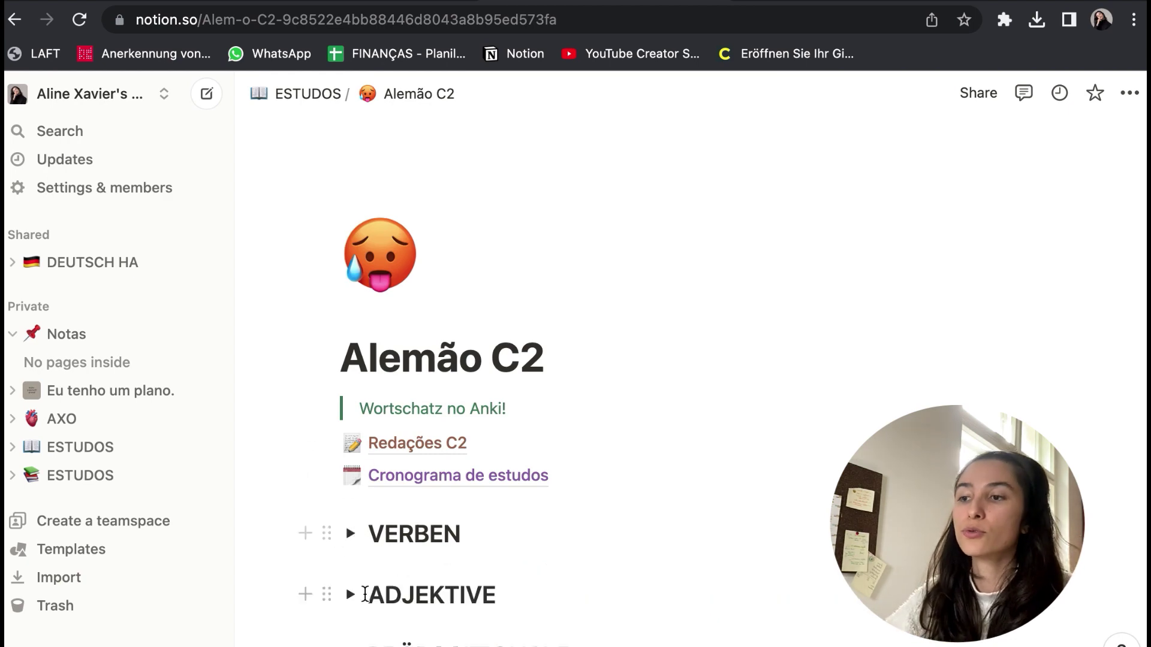
View the topics inside the ADJEKTIVE and PRÄPOSITIONALE sections of Alemão C2, collapsing each one after viewing.
{"action": "left_click", "coordinate": [350, 595]}
{"action": "scroll", "coordinate": [352, 600], "scroll_direction": "down", "scroll_amount": 5}
{"action": "scroll", "coordinate": [353, 600], "scroll_direction": "down", "scroll_amount": 2}
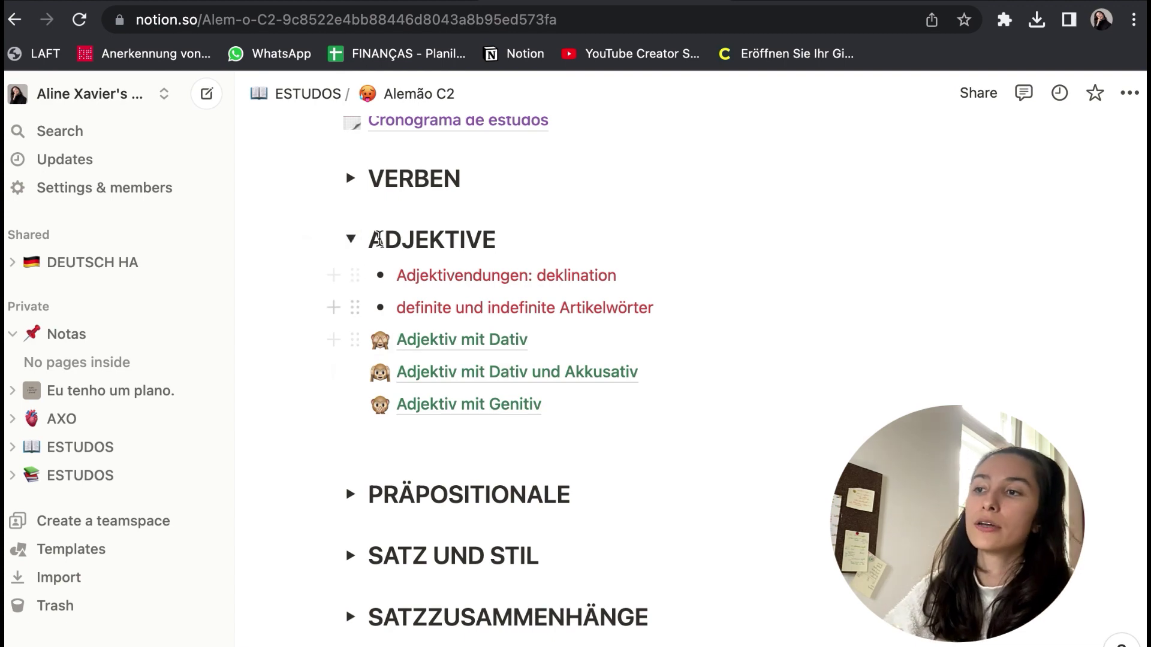
{"action": "left_click", "coordinate": [352, 240]}
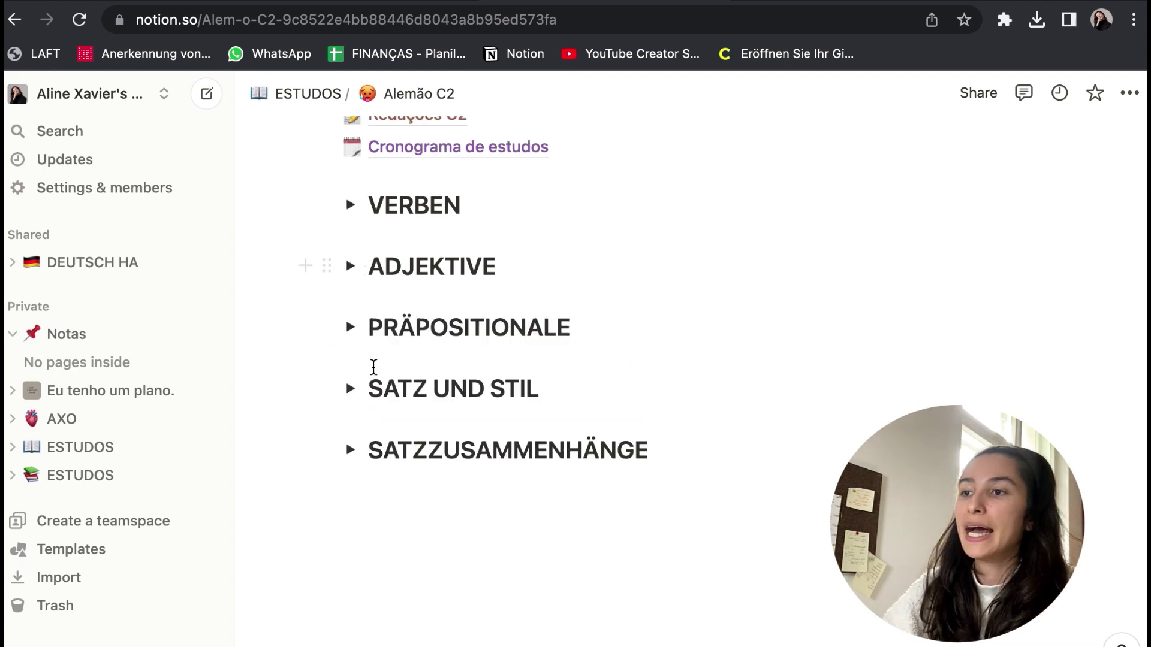
{"action": "left_click", "coordinate": [351, 327]}
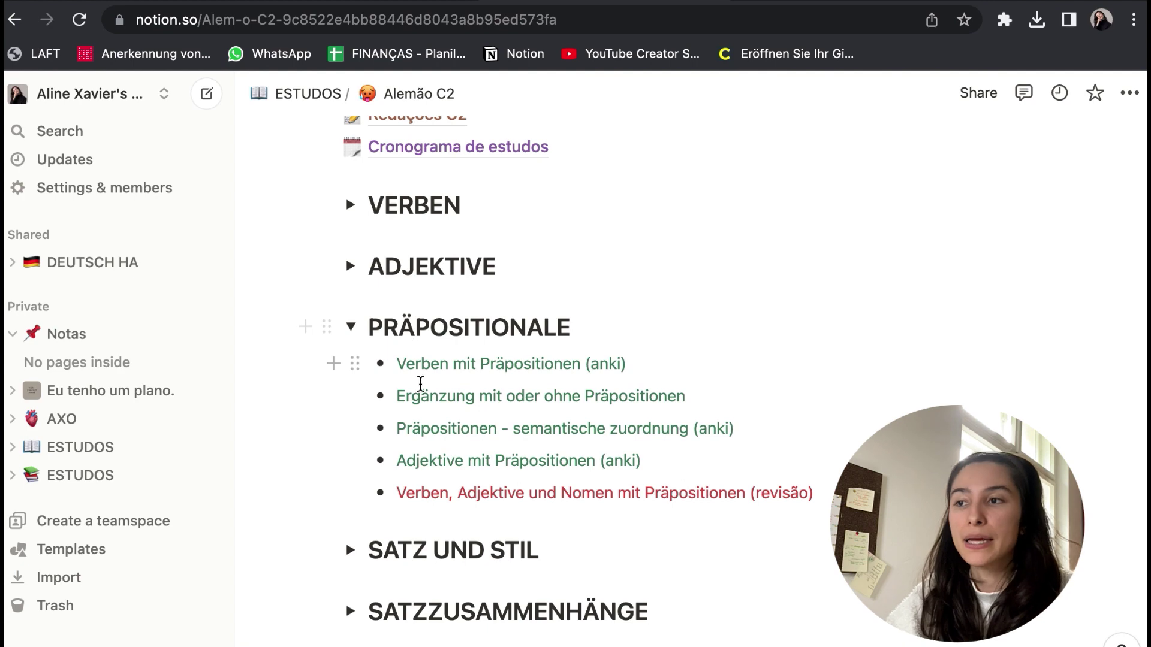
{"action": "left_click", "coordinate": [351, 327]}
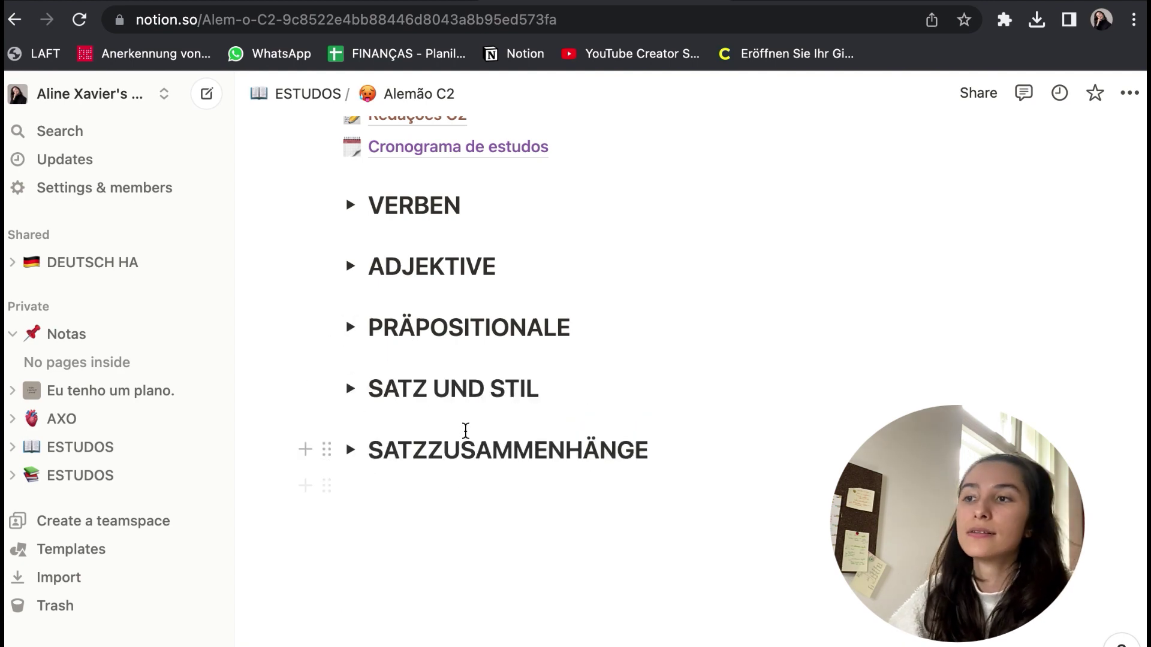
{"action": "scroll", "coordinate": [465, 431], "scroll_direction": "up", "scroll_amount": 3}
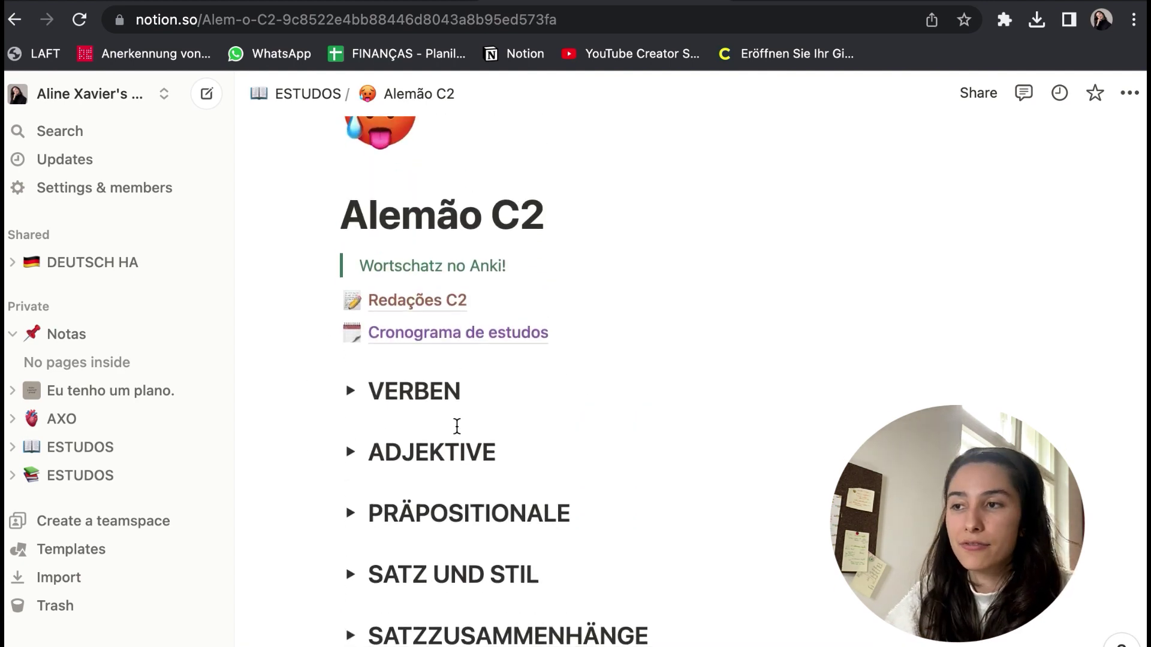
Open DLL: estudar a ensinar from the open-book ESTUDOS page, review the DLL 2 chapters and collapse that section.
{"action": "left_click", "coordinate": [293, 96]}
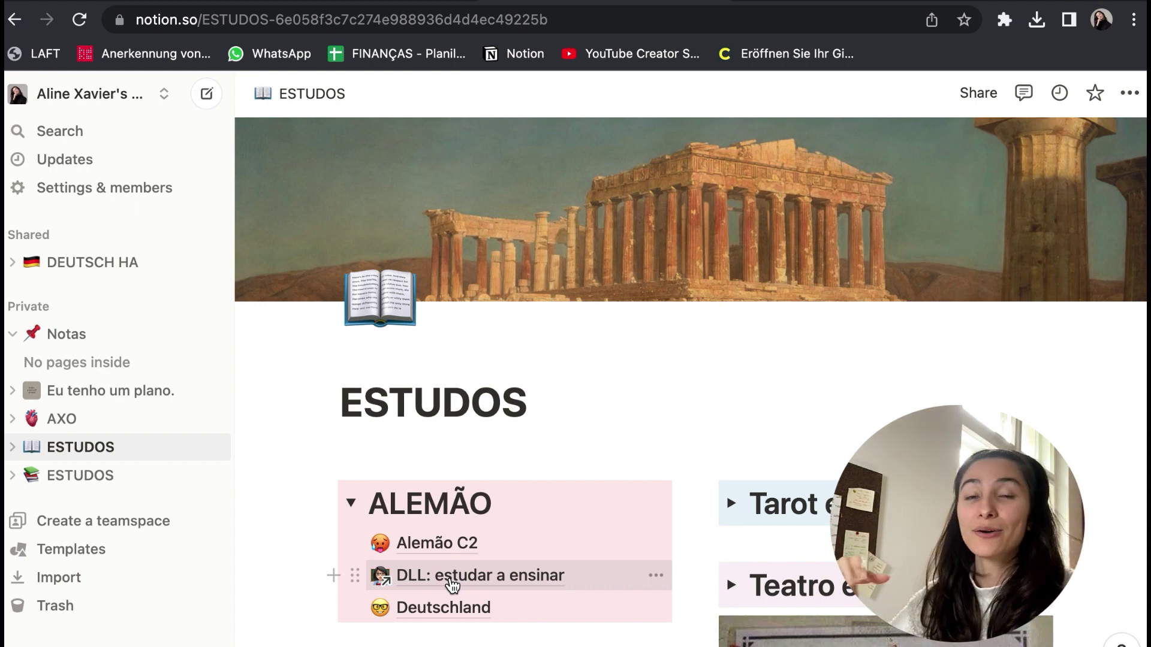
{"action": "left_click", "coordinate": [451, 579]}
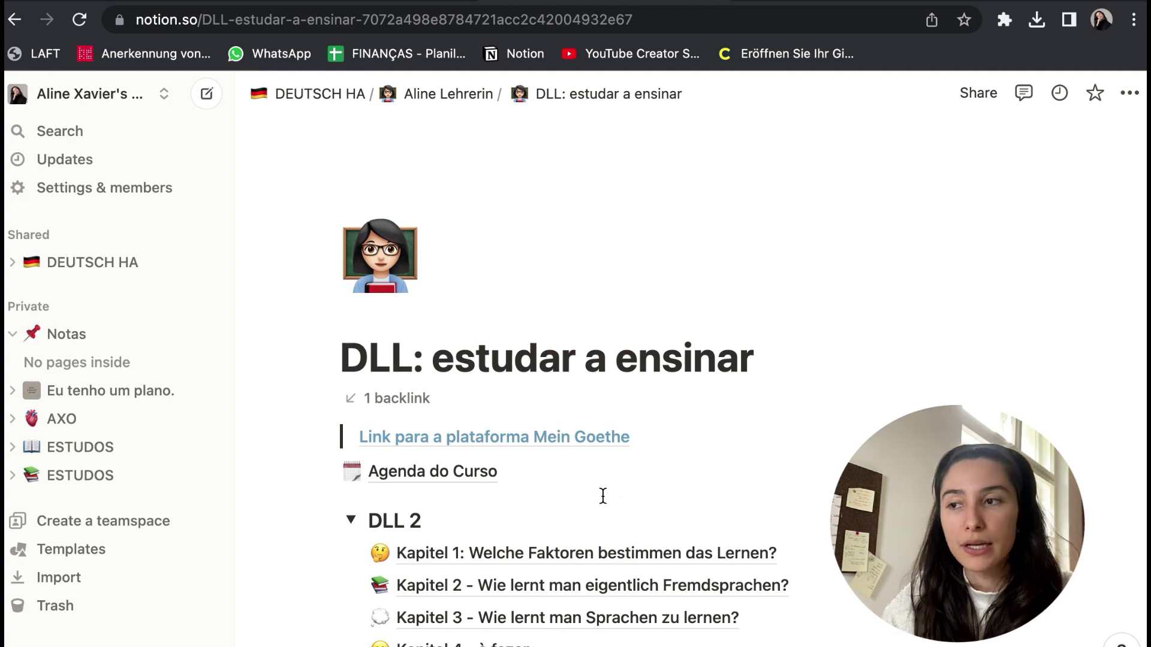
{"action": "scroll", "coordinate": [610, 498], "scroll_direction": "down", "scroll_amount": 3}
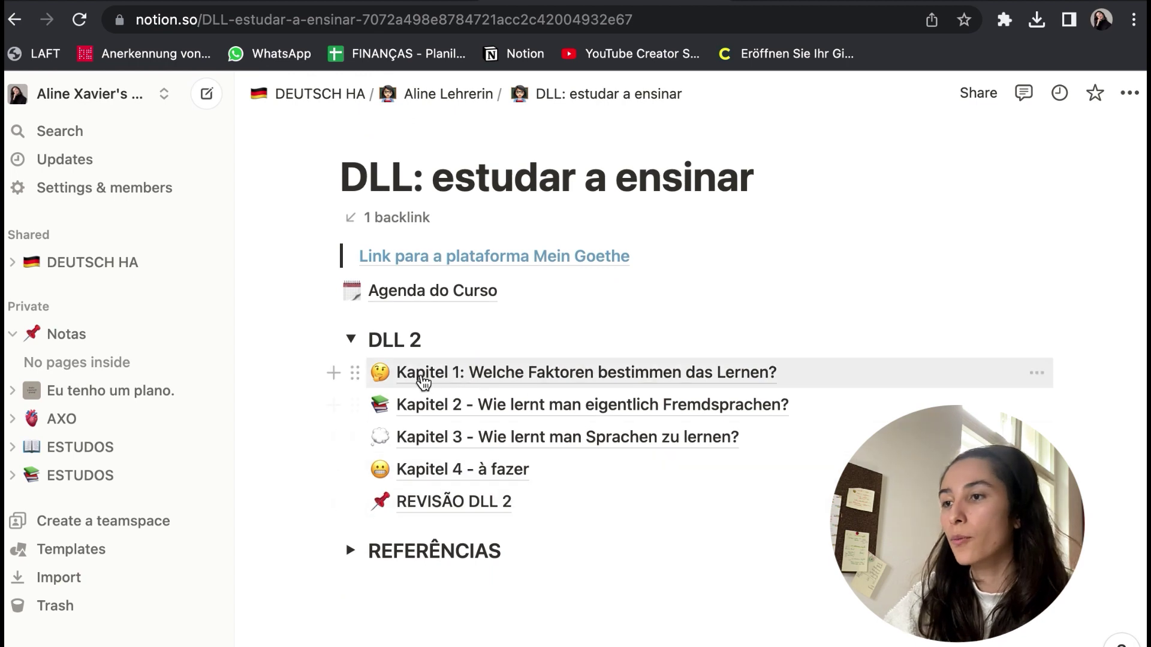
{"action": "left_click", "coordinate": [352, 340]}
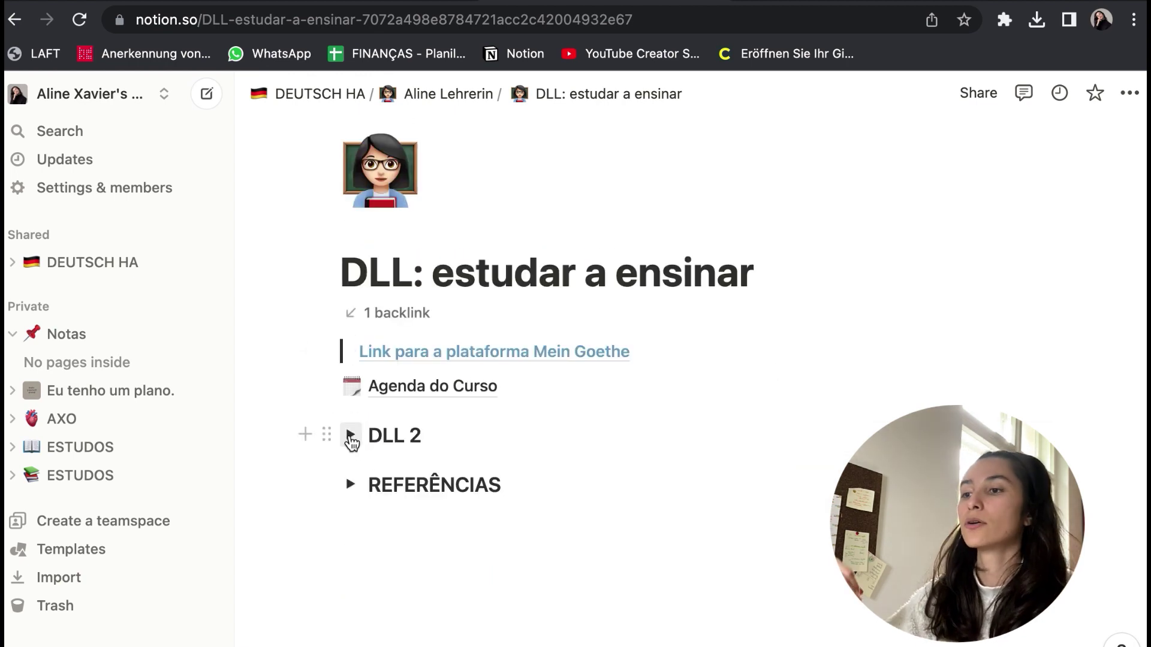
Expand DLL 2, open Kapitel 3 - Wie lernt man Sprachen zu lernen? and look through its notes down to section 3.5.3.
{"action": "left_click", "coordinate": [350, 437]}
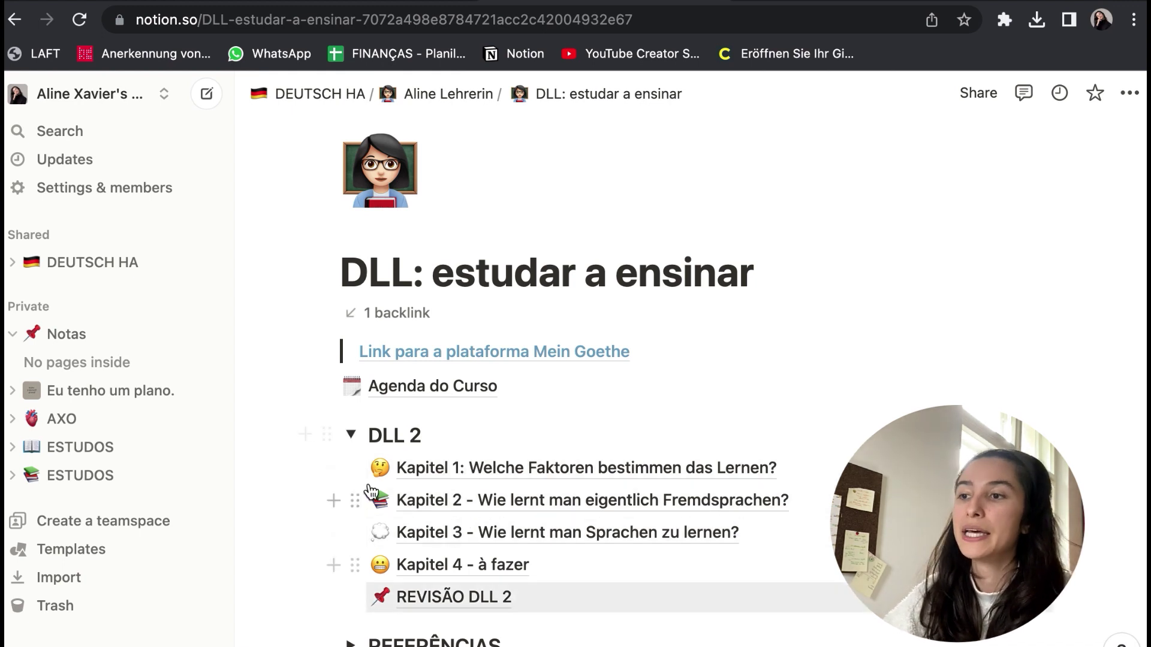
{"action": "left_click", "coordinate": [472, 535]}
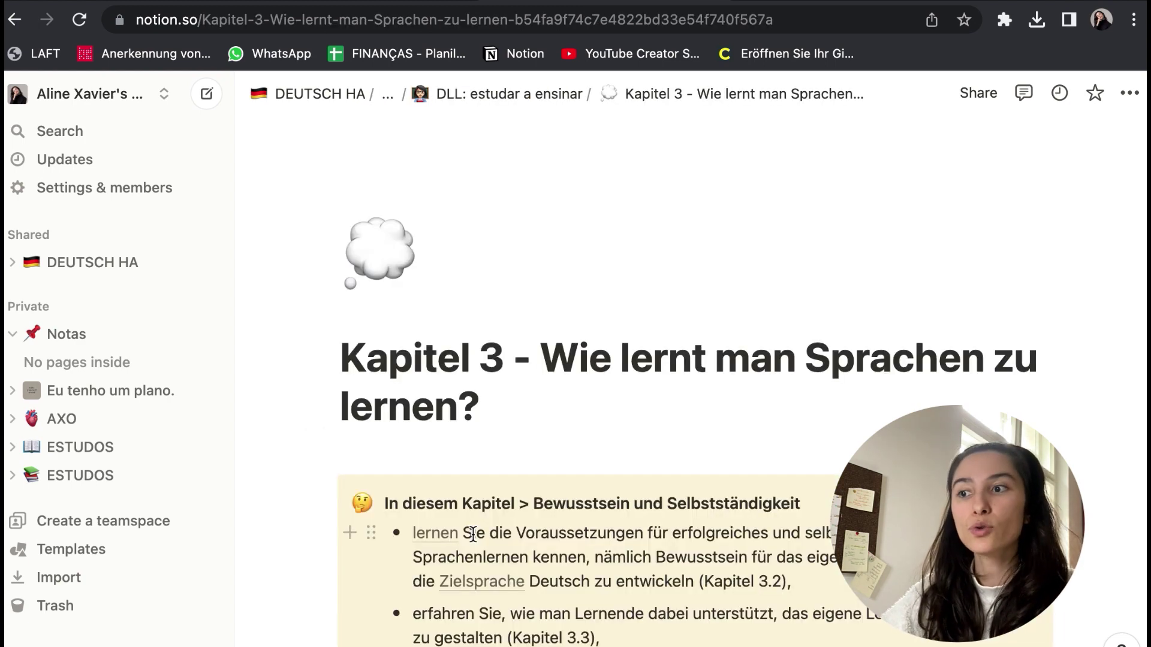
{"action": "scroll", "coordinate": [486, 557], "scroll_direction": "down", "scroll_amount": 1}
{"action": "scroll", "coordinate": [485, 557], "scroll_direction": "down", "scroll_amount": 10}
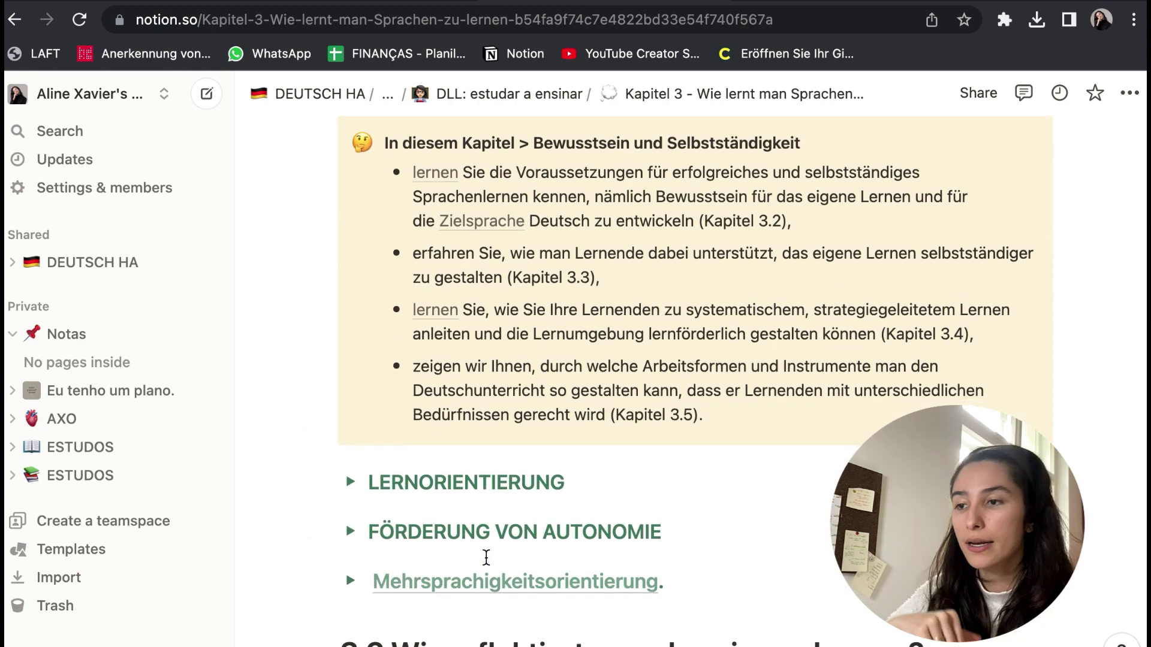
{"action": "scroll", "coordinate": [580, 496], "scroll_direction": "down", "scroll_amount": 5}
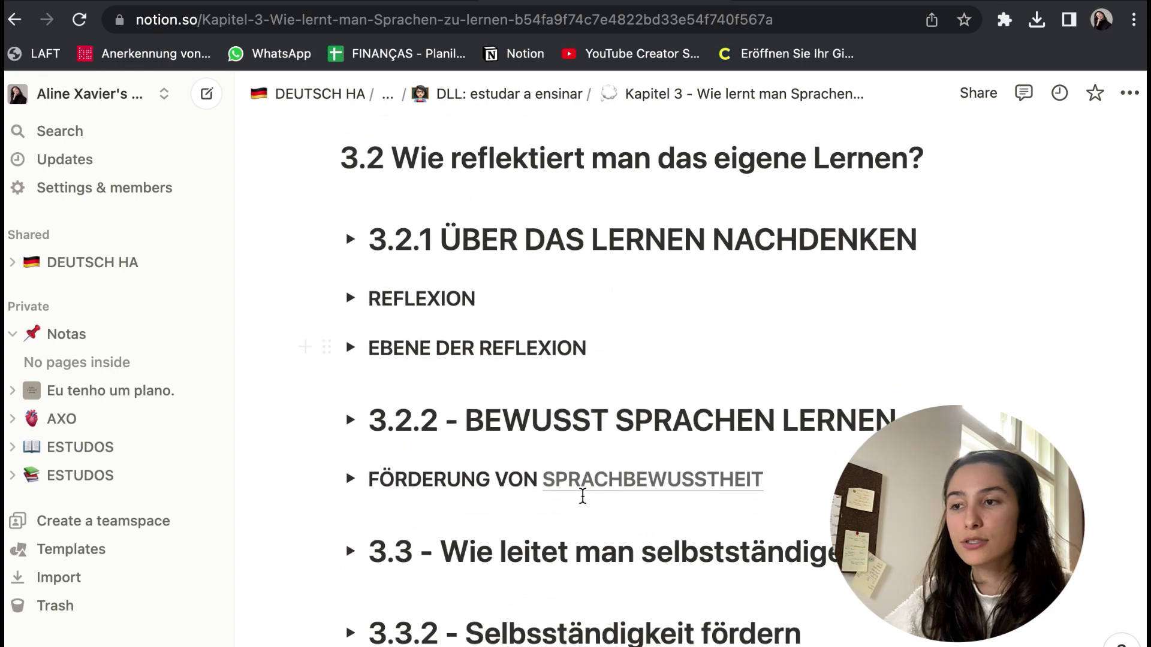
{"action": "scroll", "coordinate": [582, 497], "scroll_direction": "down", "scroll_amount": 15}
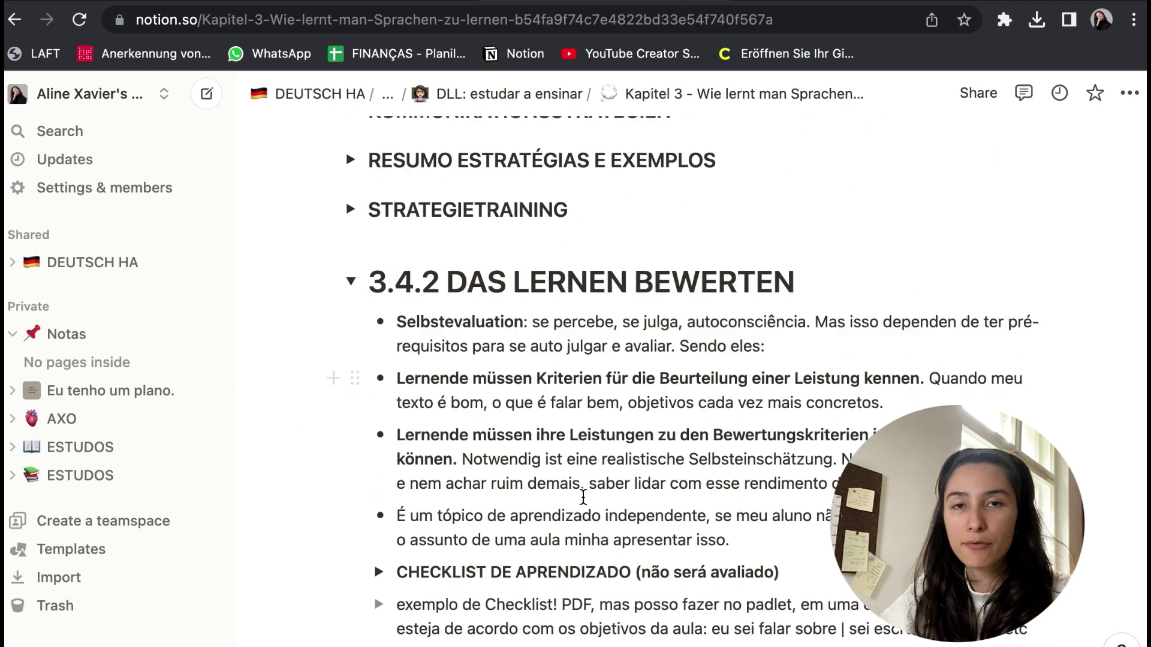
{"action": "scroll", "coordinate": [582, 496], "scroll_direction": "down", "scroll_amount": 1}
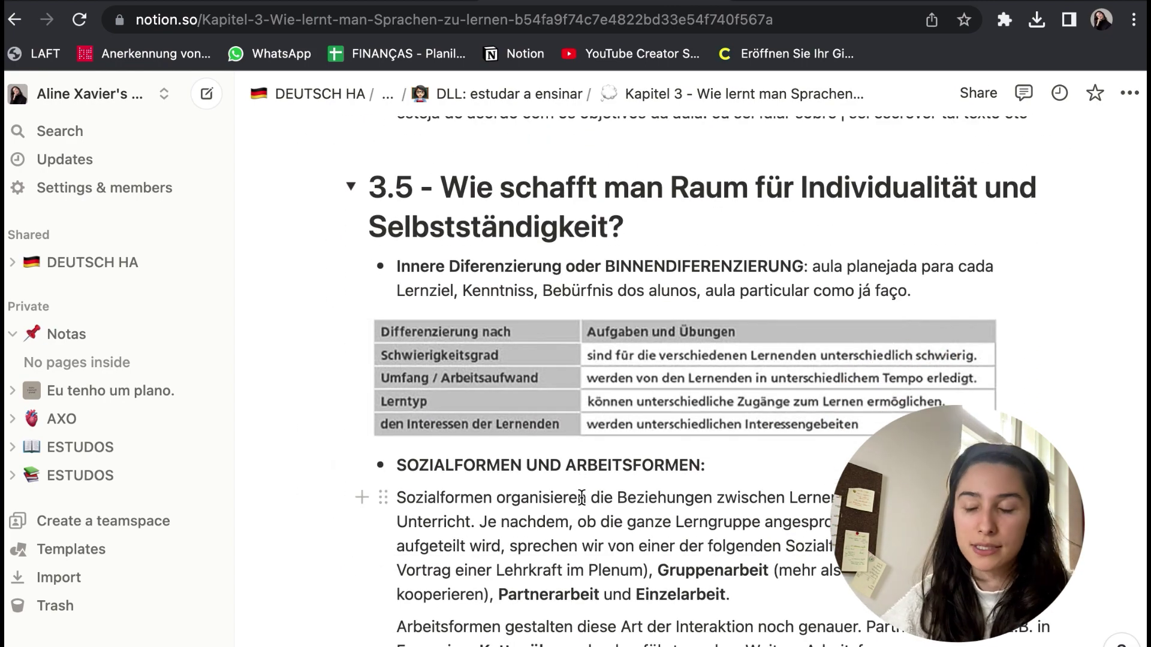
{"action": "scroll", "coordinate": [582, 498], "scroll_direction": "down", "scroll_amount": 5}
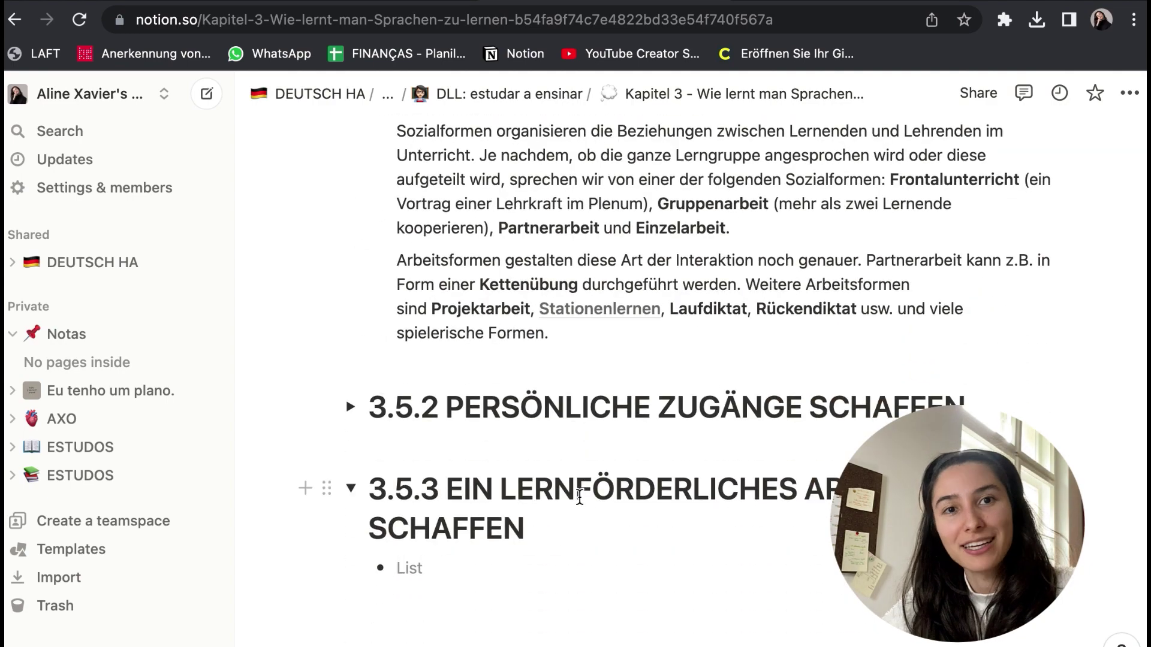
{"action": "scroll", "coordinate": [580, 498], "scroll_direction": "up", "scroll_amount": 20}
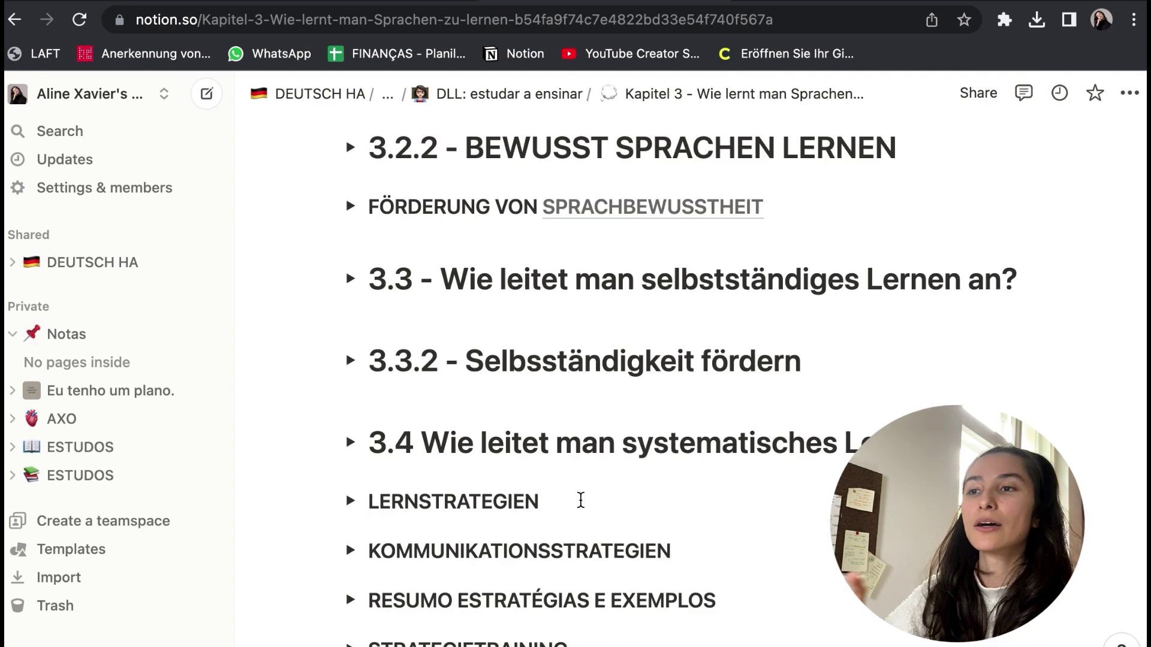
{"action": "scroll", "coordinate": [578, 501], "scroll_direction": "up", "scroll_amount": 7}
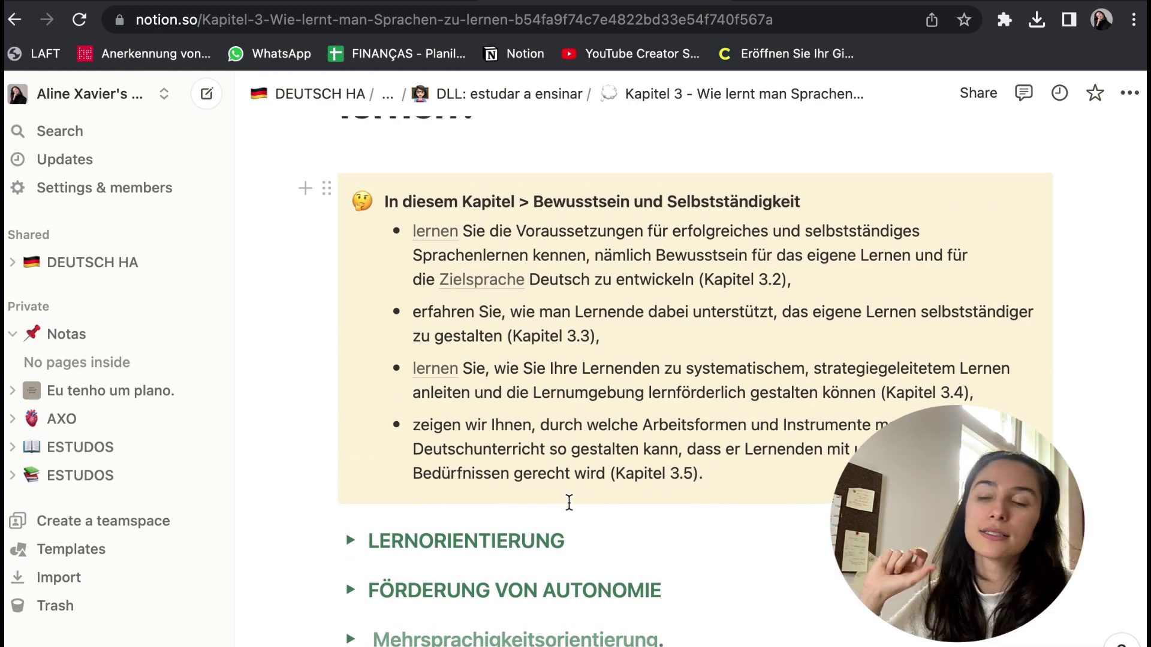
{"action": "scroll", "coordinate": [570, 502], "scroll_direction": "up", "scroll_amount": 3}
{"action": "scroll", "coordinate": [569, 502], "scroll_direction": "up", "scroll_amount": 2}
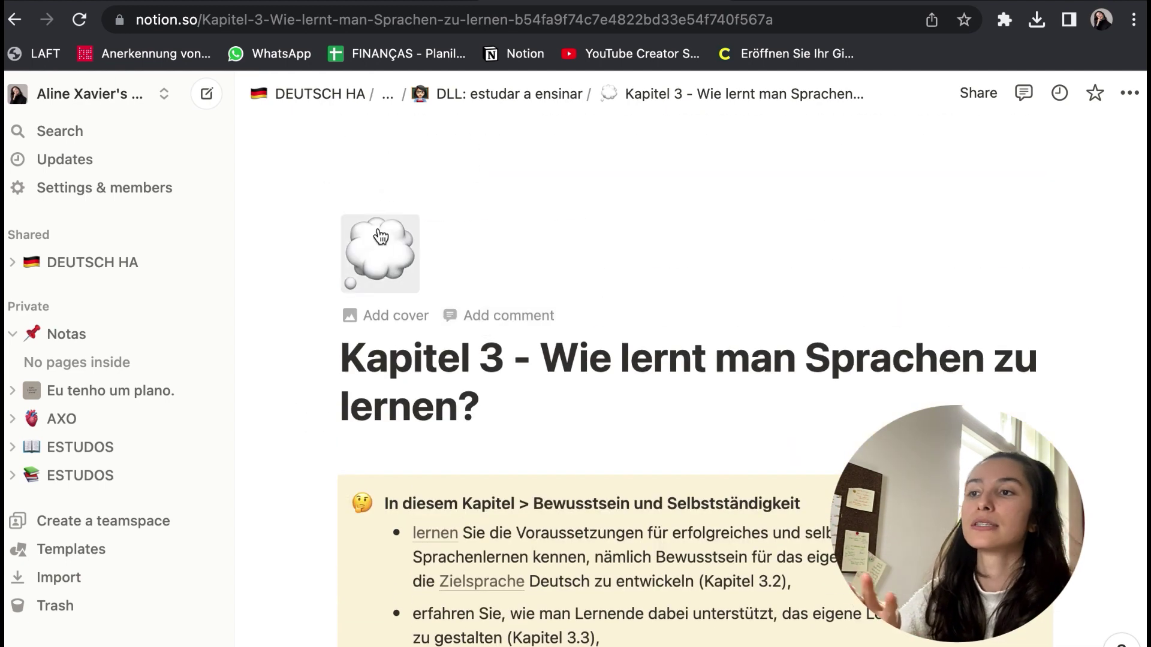
Return to DLL: estudar a ensinar, view the REFERÊNCIAS section and open the REVISÃO DLL 2 page.
{"action": "left_click", "coordinate": [529, 102]}
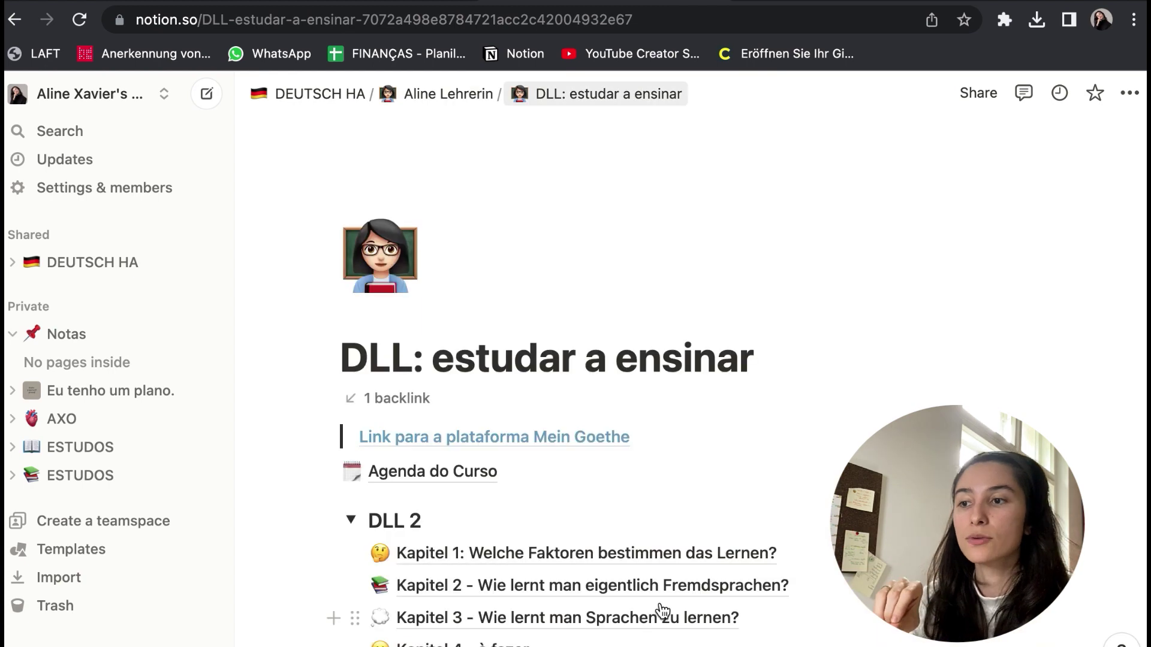
{"action": "scroll", "coordinate": [774, 606], "scroll_direction": "down", "scroll_amount": 1}
{"action": "scroll", "coordinate": [789, 623], "scroll_direction": "down", "scroll_amount": 3}
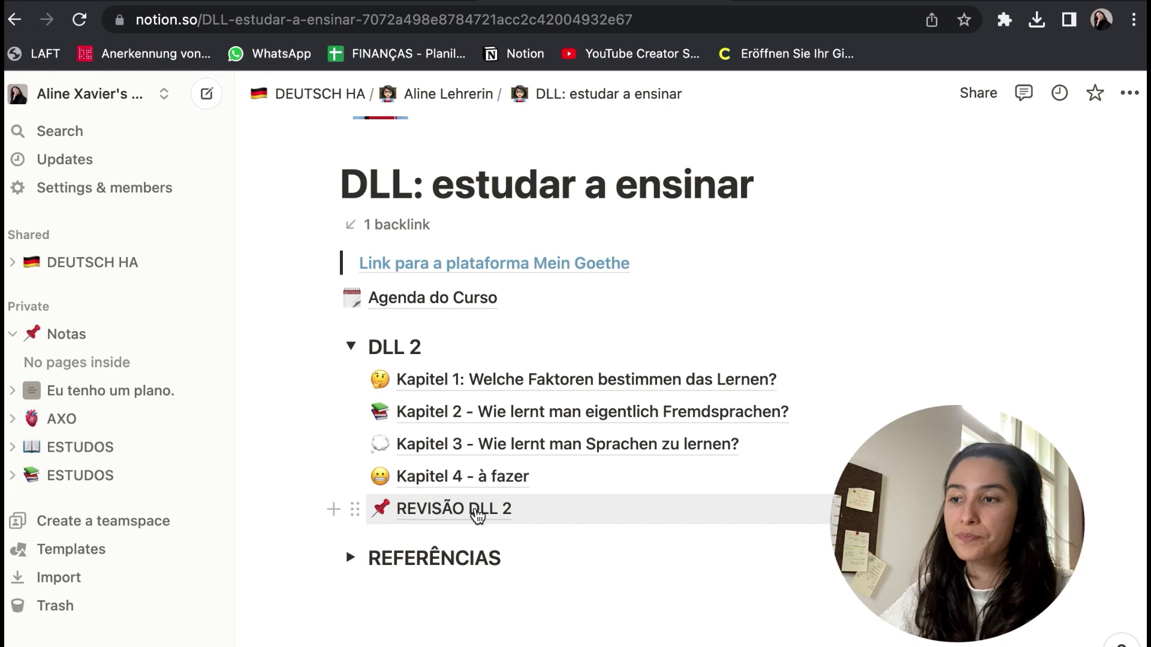
{"action": "left_click", "coordinate": [351, 558]}
{"action": "scroll", "coordinate": [354, 567], "scroll_direction": "down", "scroll_amount": 3}
{"action": "scroll", "coordinate": [354, 564], "scroll_direction": "down", "scroll_amount": 2}
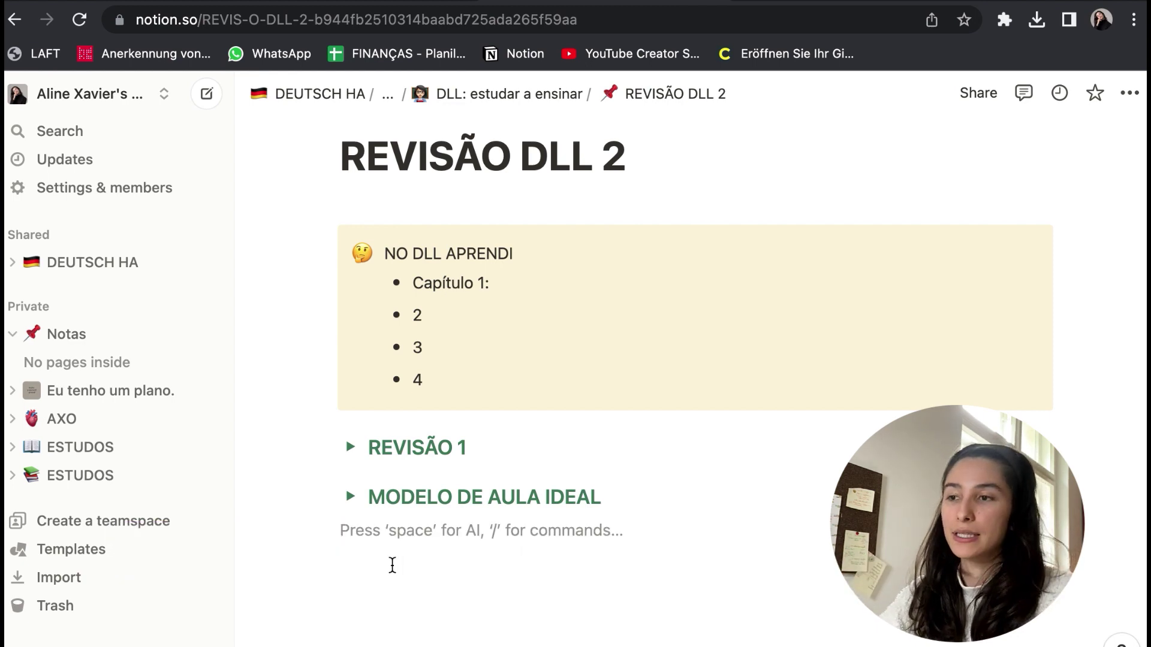
Ask the AI to write a text about "verben" below MODELO DE AULA IDEAL on the REVISÃO DLL 2 page.
{"action": "type", "text": "/"}
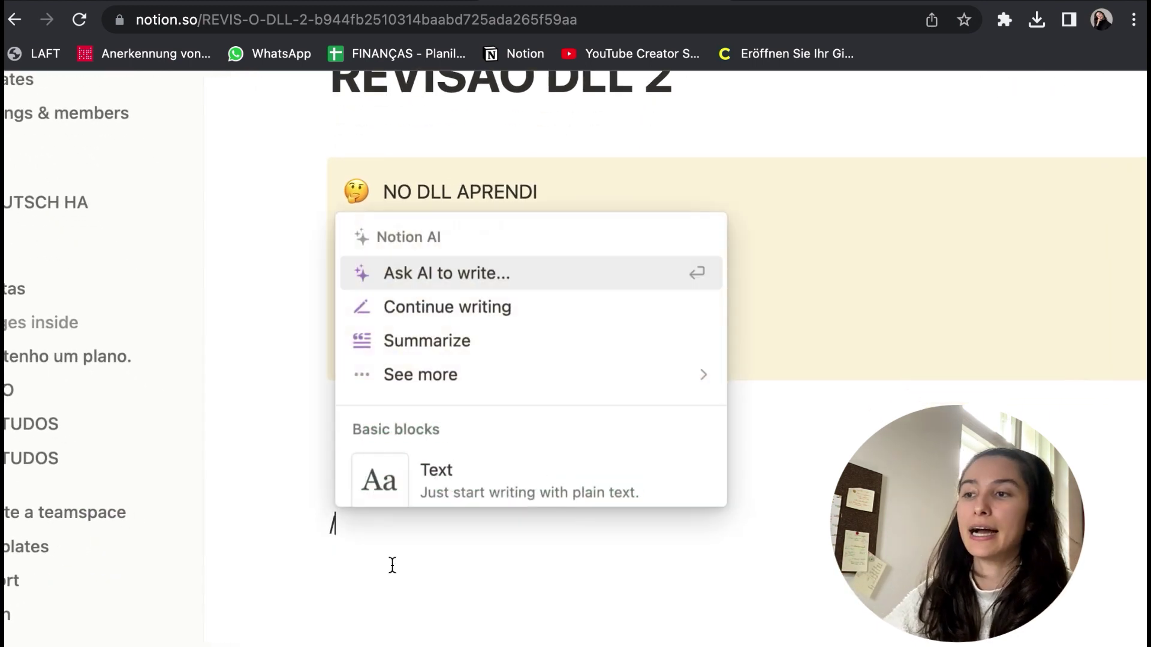
{"action": "left_click", "coordinate": [558, 286]}
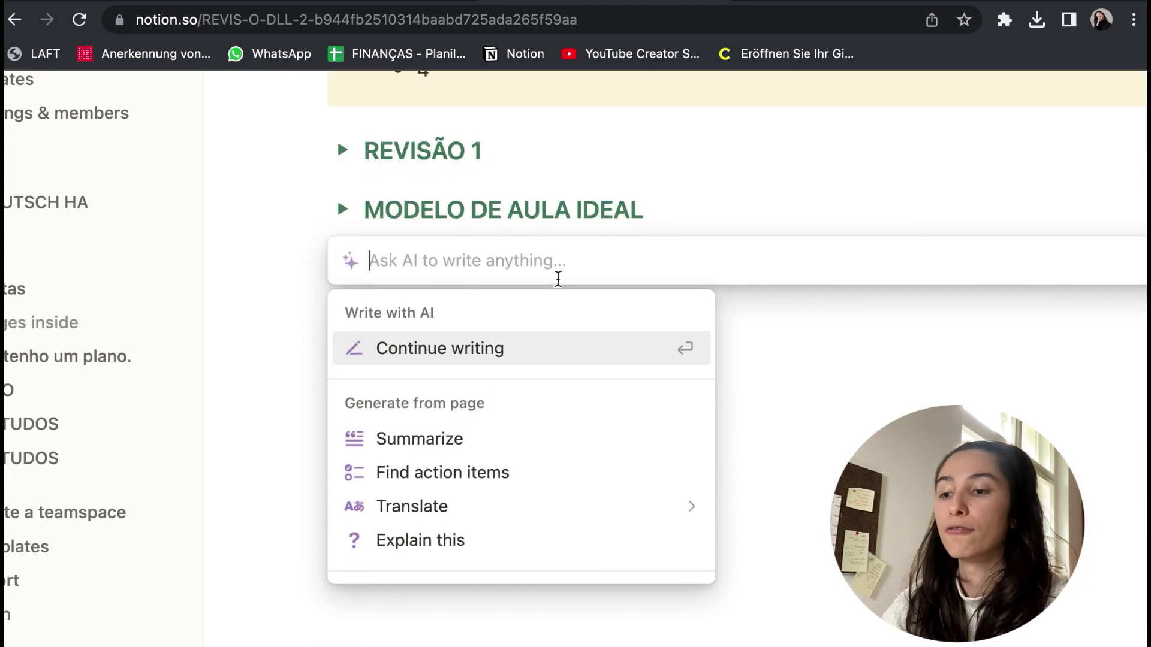
{"action": "type", "text": "verben"}
{"action": "key", "text": "Return"}
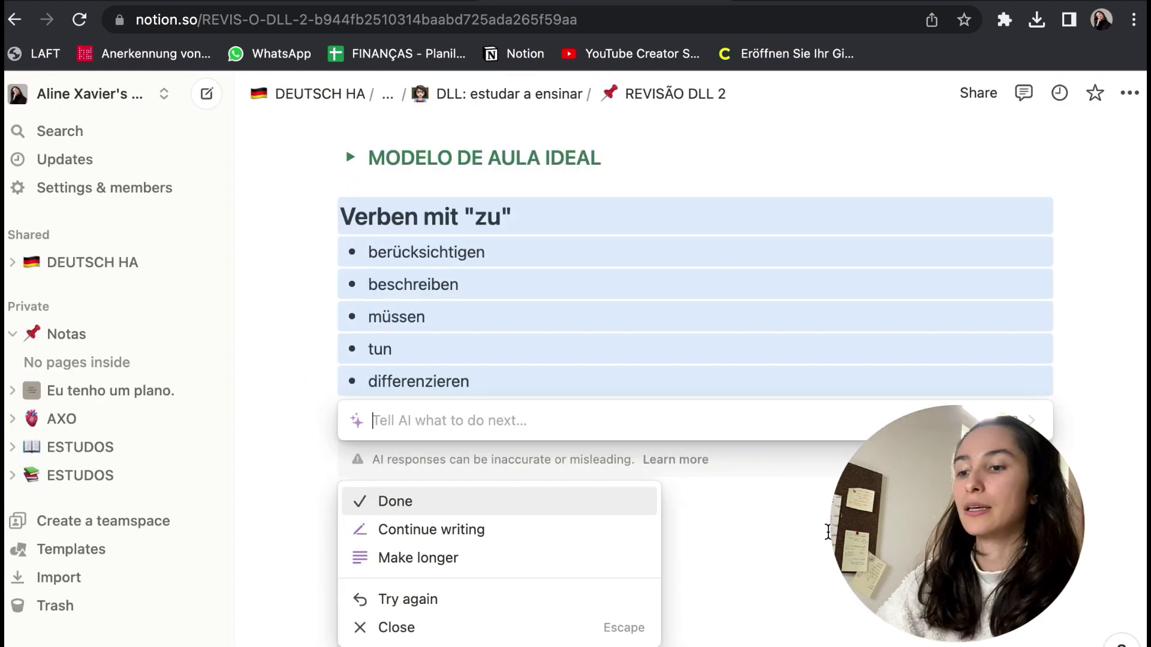
Give the AI the follow-up prompt "unterrichtpläne", review the generated text and accept it into the page.
{"action": "type", "text": "unterrich"}
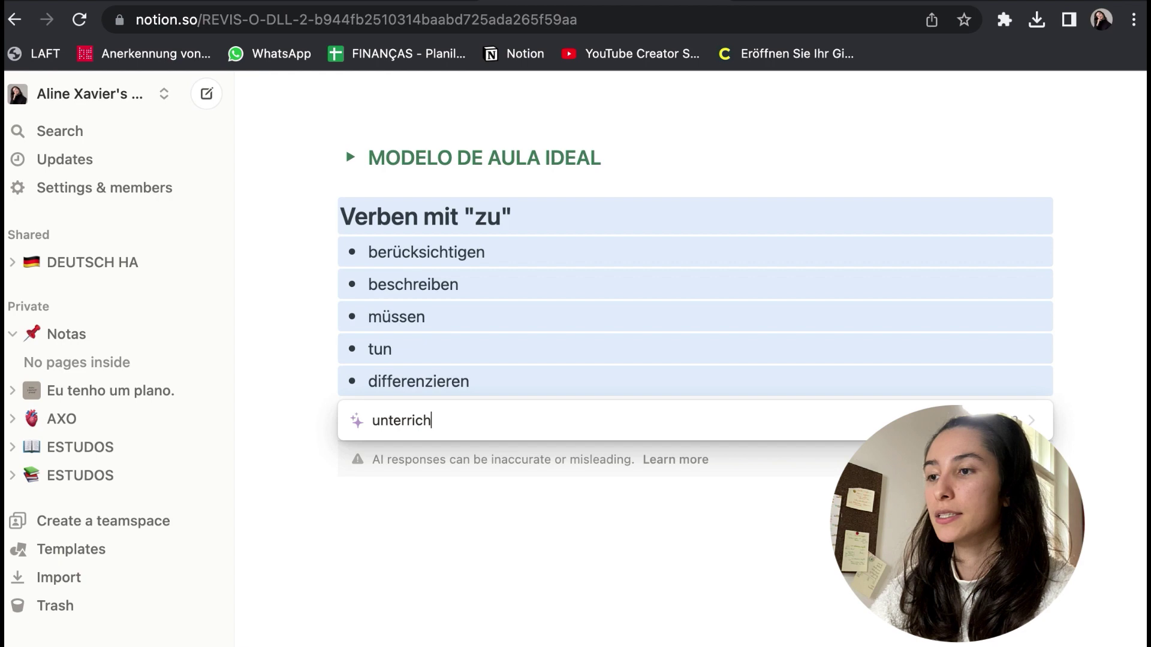
{"action": "type", "text": "tpläne"}
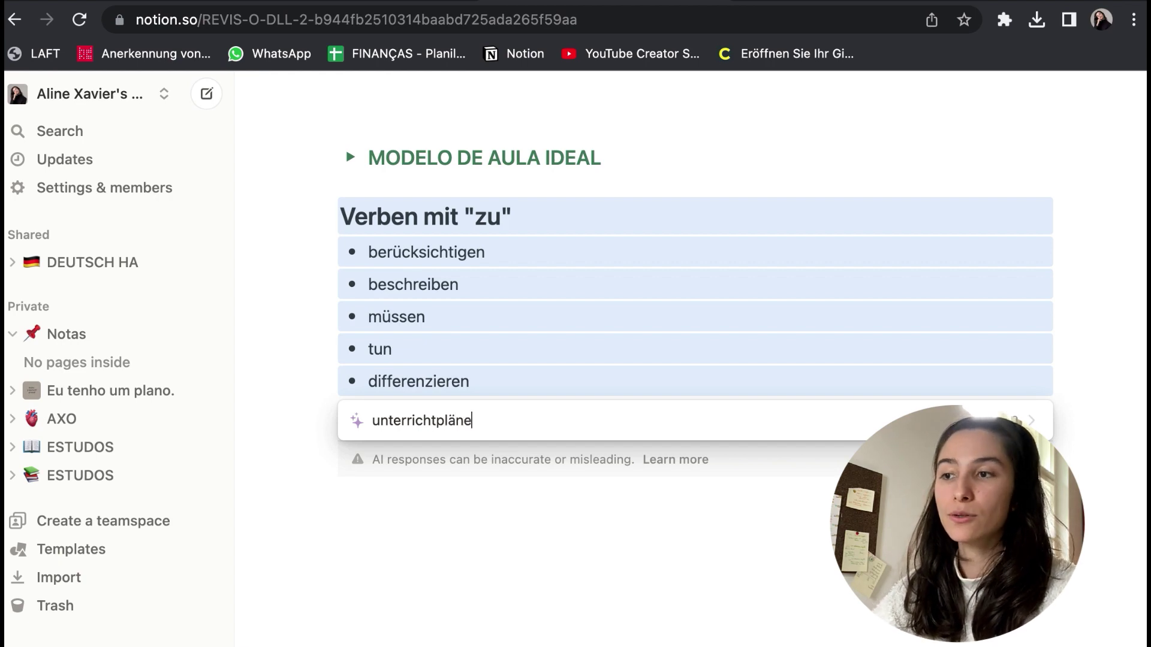
{"action": "key", "text": "Return"}
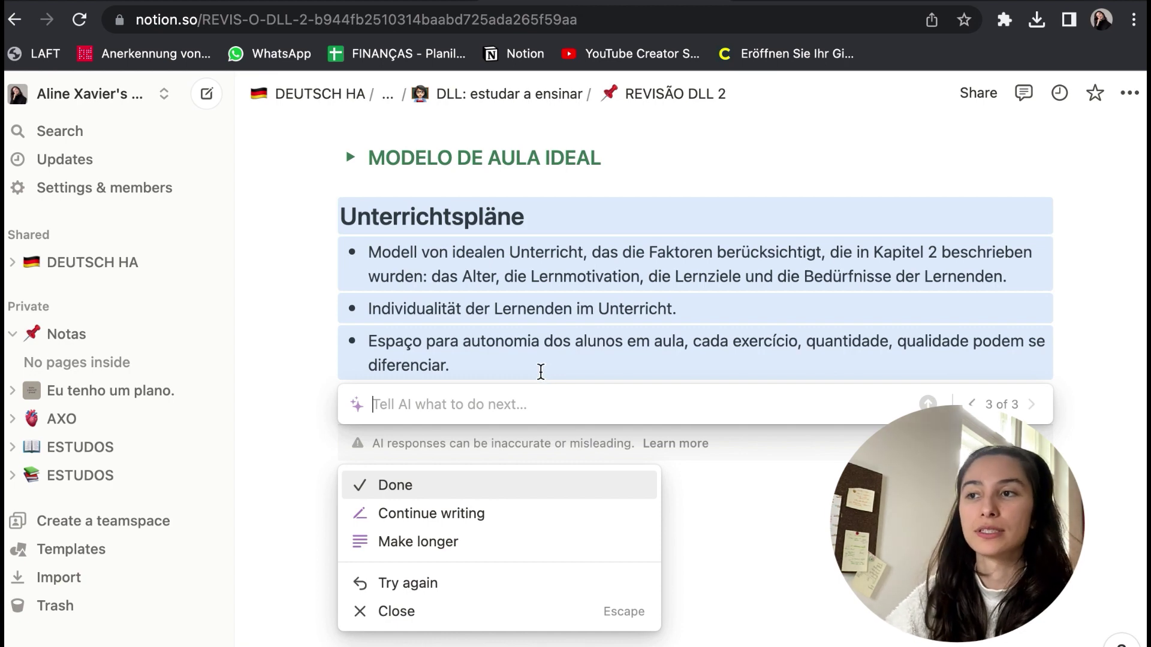
{"action": "scroll", "coordinate": [541, 372], "scroll_direction": "up", "scroll_amount": 8}
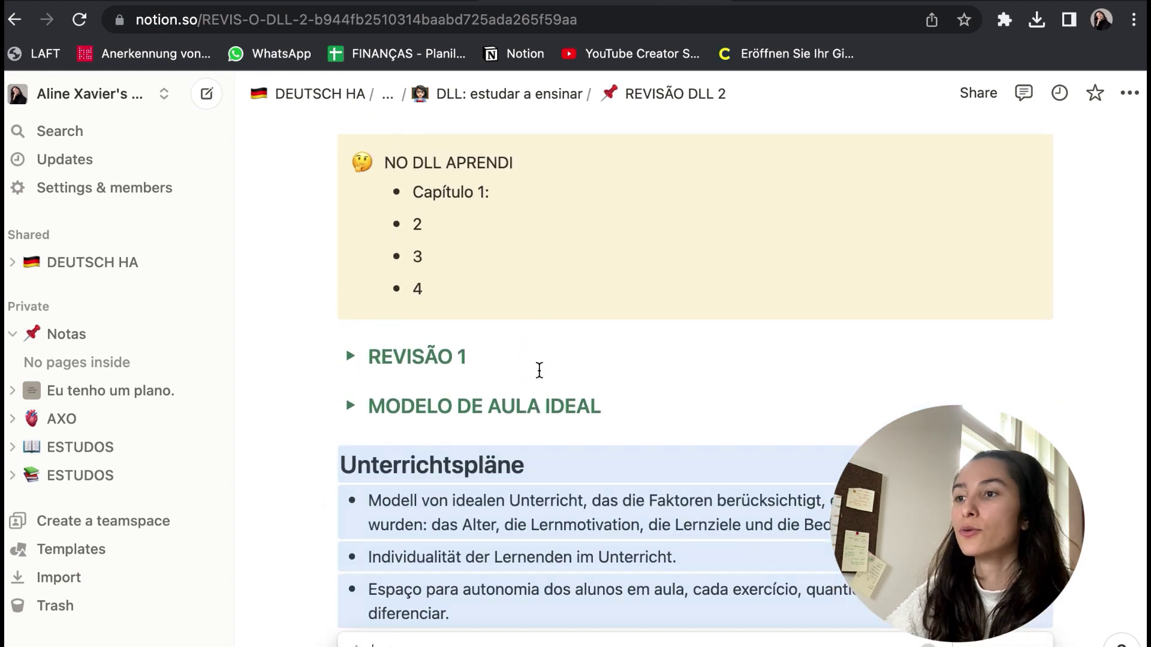
{"action": "scroll", "coordinate": [540, 369], "scroll_direction": "down", "scroll_amount": 3}
{"action": "scroll", "coordinate": [541, 370], "scroll_direction": "up", "scroll_amount": 3}
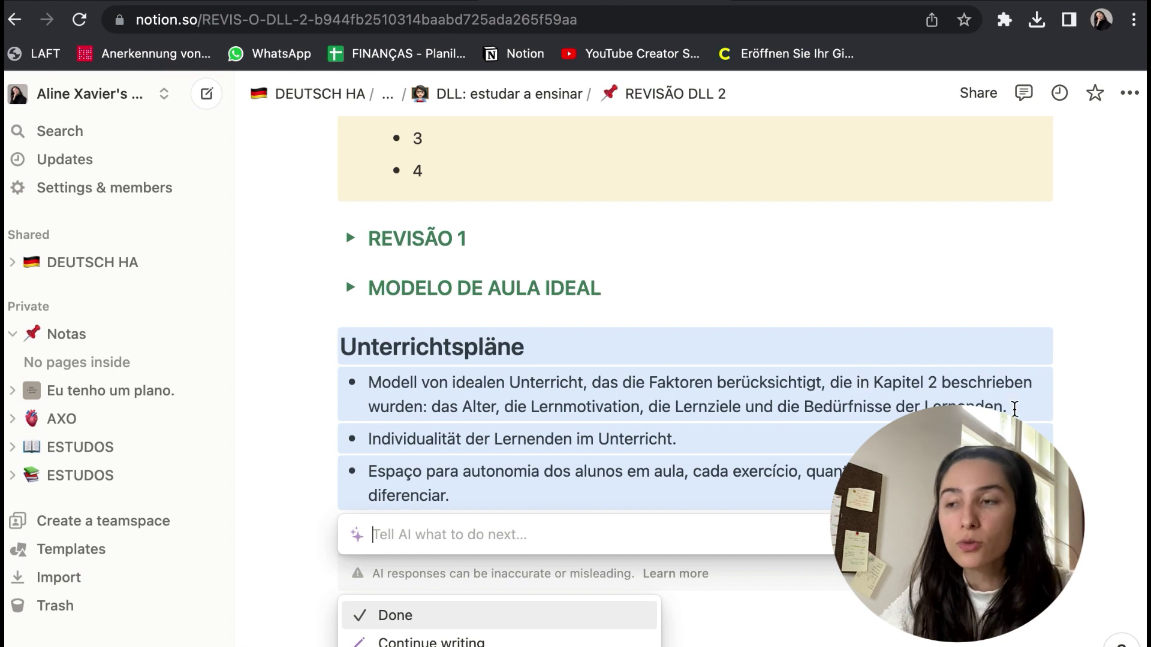
{"action": "key", "text": "Return"}
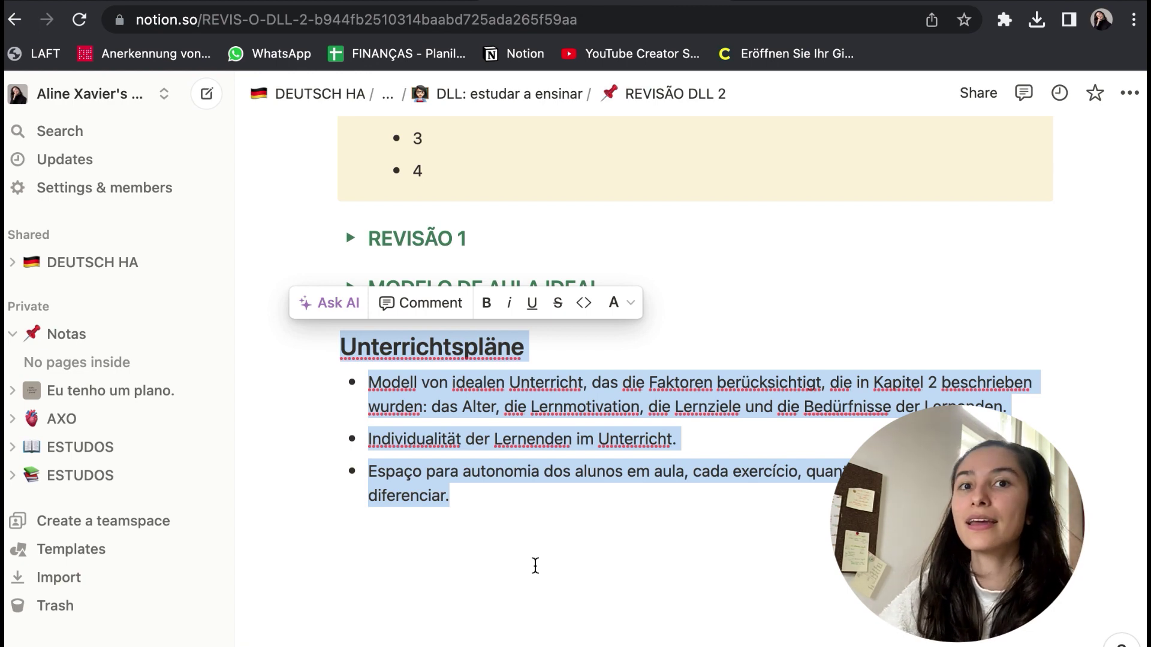
Replace the AI-generated text below MODELO DE AULA IDEAL with a synced block containing "qualquer coisa".
{"action": "type", "text": "/"}
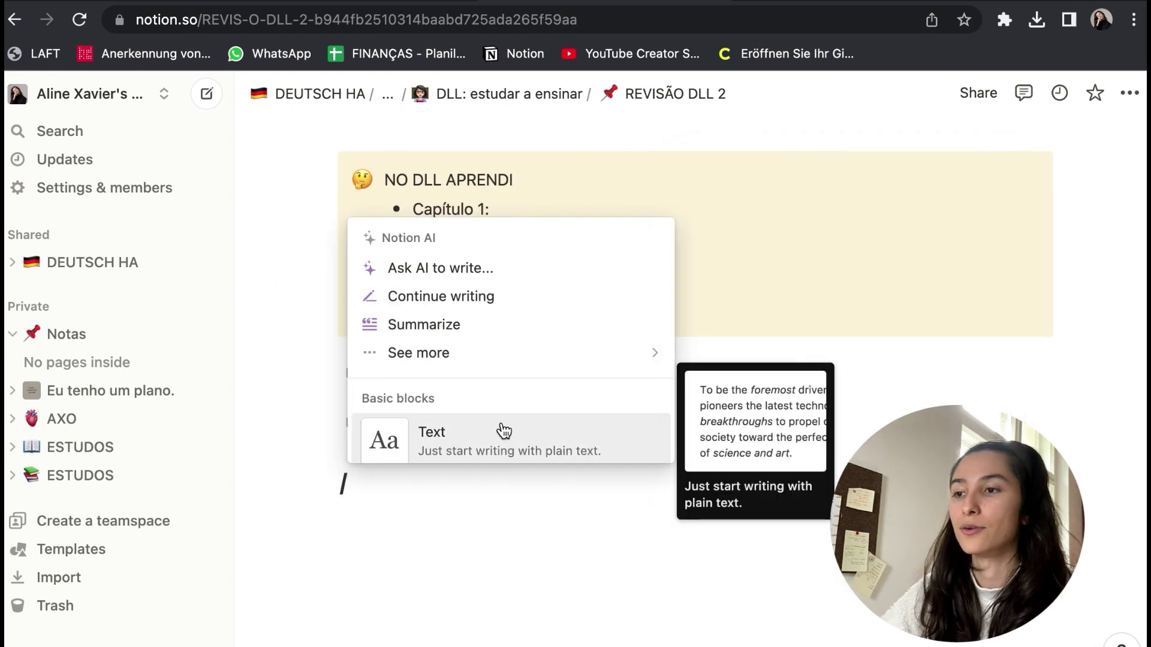
{"action": "scroll", "coordinate": [503, 429], "scroll_direction": "down", "scroll_amount": 4}
{"action": "scroll", "coordinate": [503, 429], "scroll_direction": "down", "scroll_amount": 6}
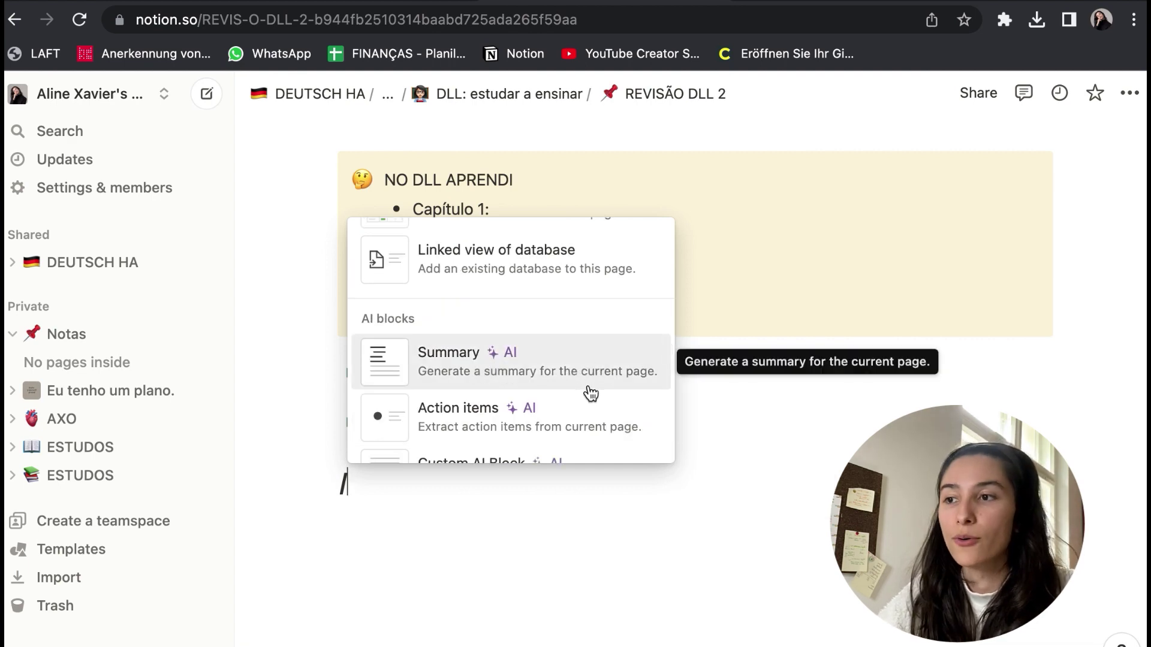
{"action": "scroll", "coordinate": [588, 392], "scroll_direction": "down", "scroll_amount": 5}
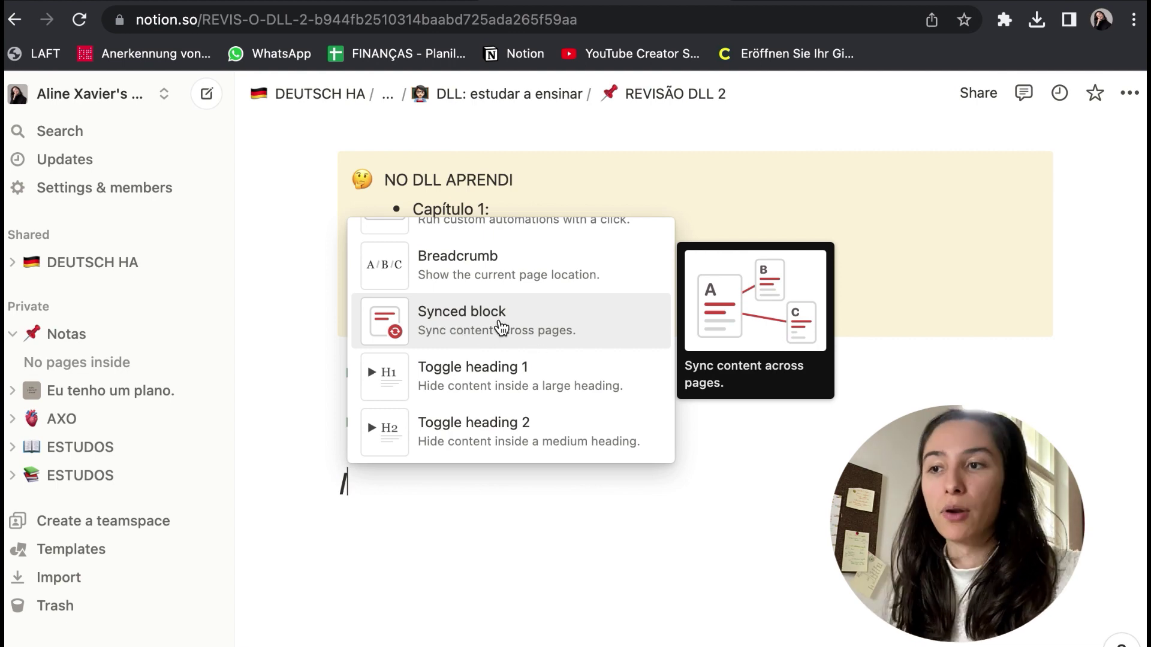
{"action": "left_click", "coordinate": [626, 332]}
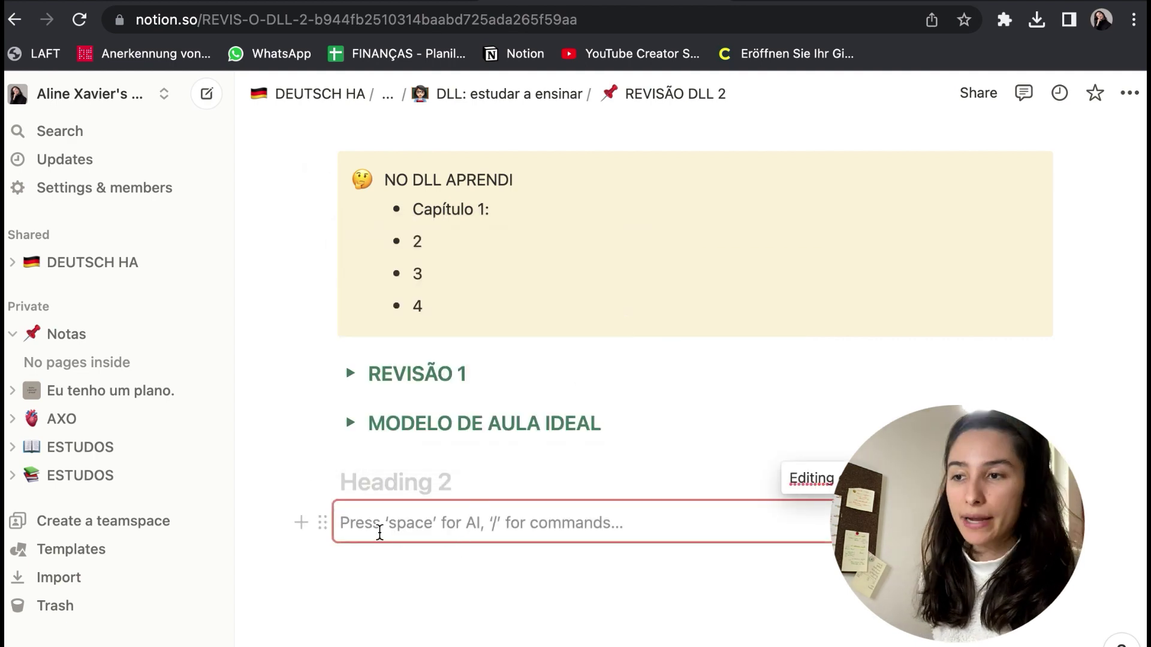
{"action": "type", "text": "q"}
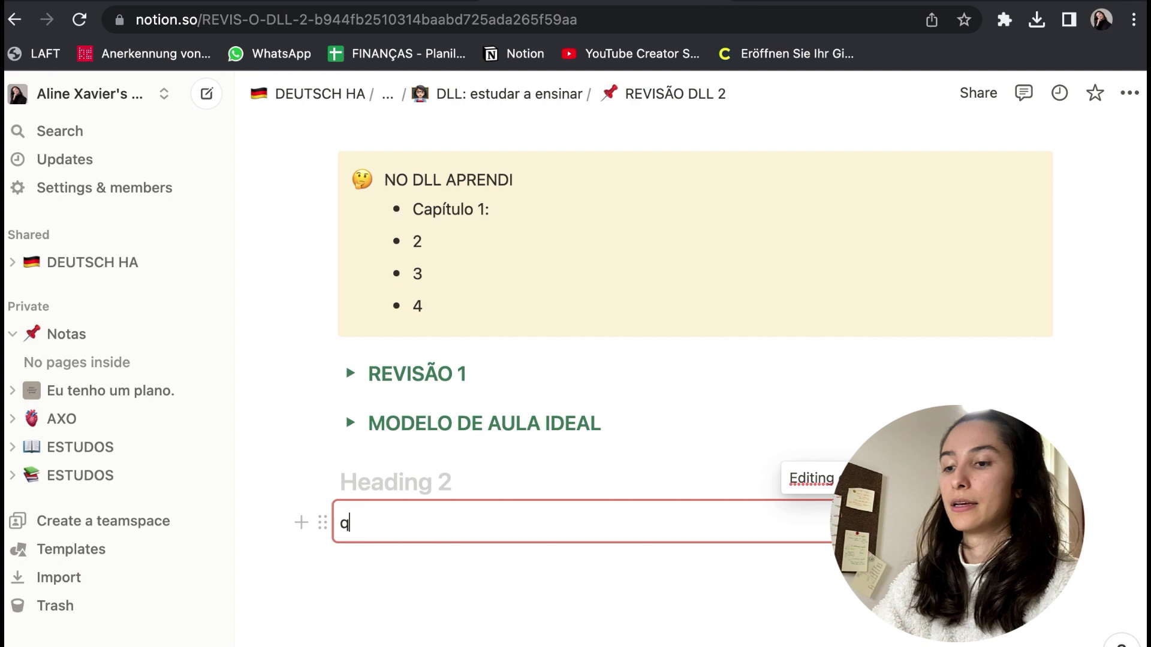
{"action": "type", "text": "ualquer coisa"}
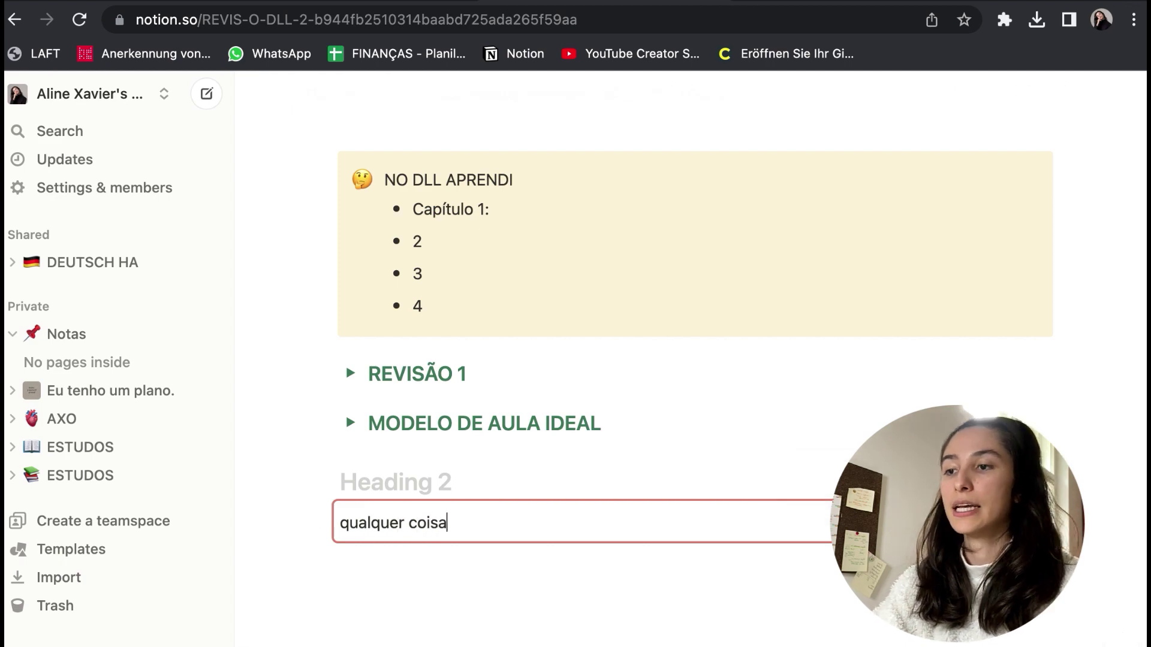
{"action": "left_click", "coordinate": [509, 577]}
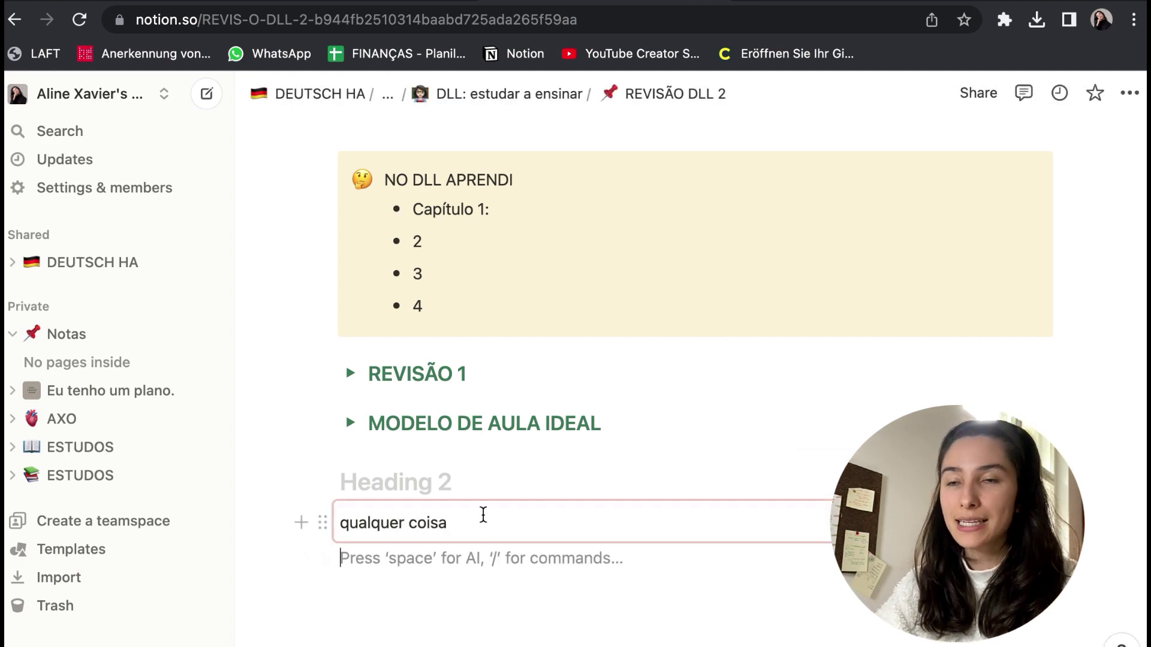
{"action": "left_click", "coordinate": [517, 527]}
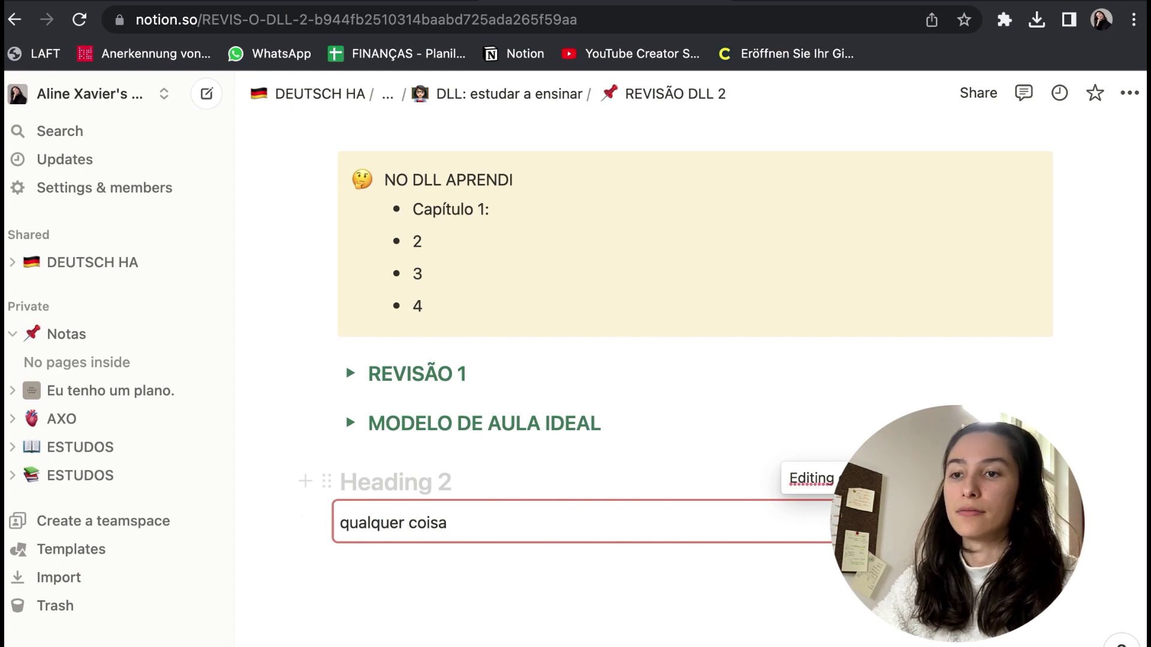
Copy the "qualquer coisa" synced block and paste it below REFERÊNCIAS on the DLL: estudar a ensinar page.
{"action": "key", "text": "super+/"}
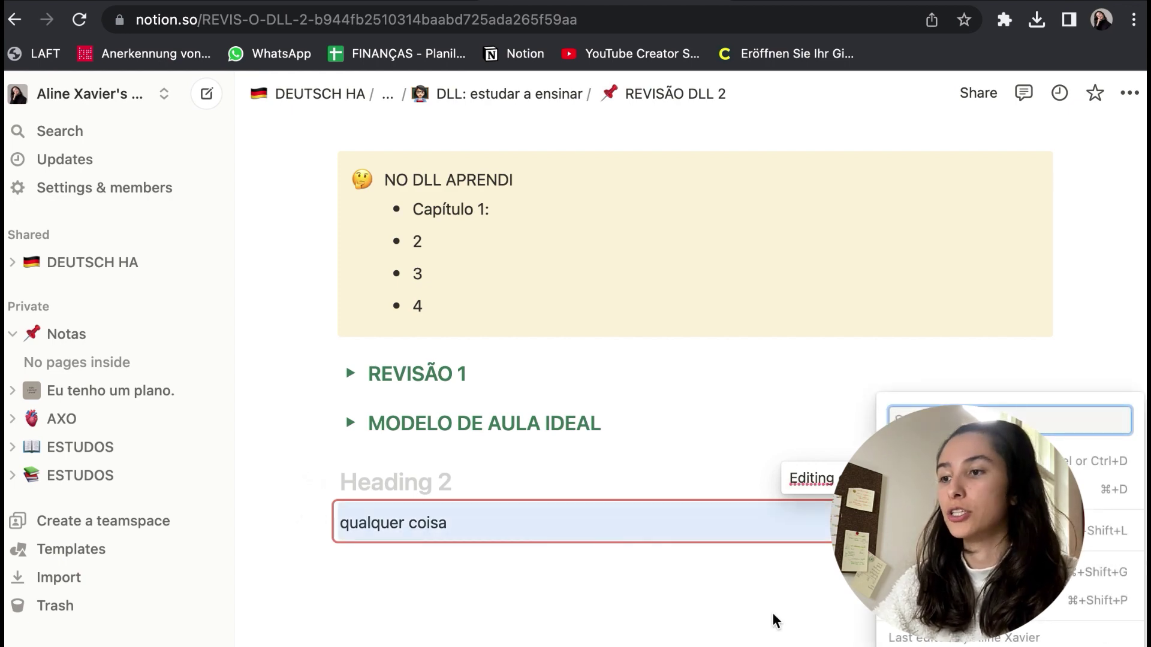
{"action": "key", "text": "Escape"}
{"action": "left_click", "coordinate": [416, 581]}
{"action": "left_click_drag", "start_coordinate": [399, 585], "coordinate": [330, 515]}
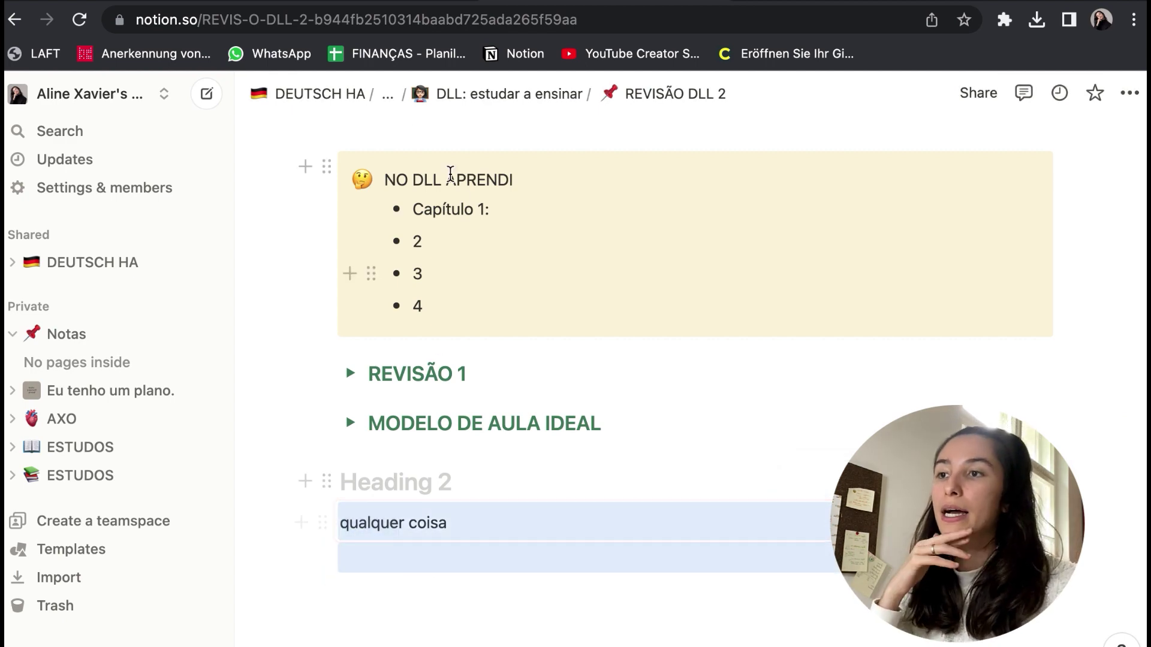
{"action": "left_click", "coordinate": [483, 96]}
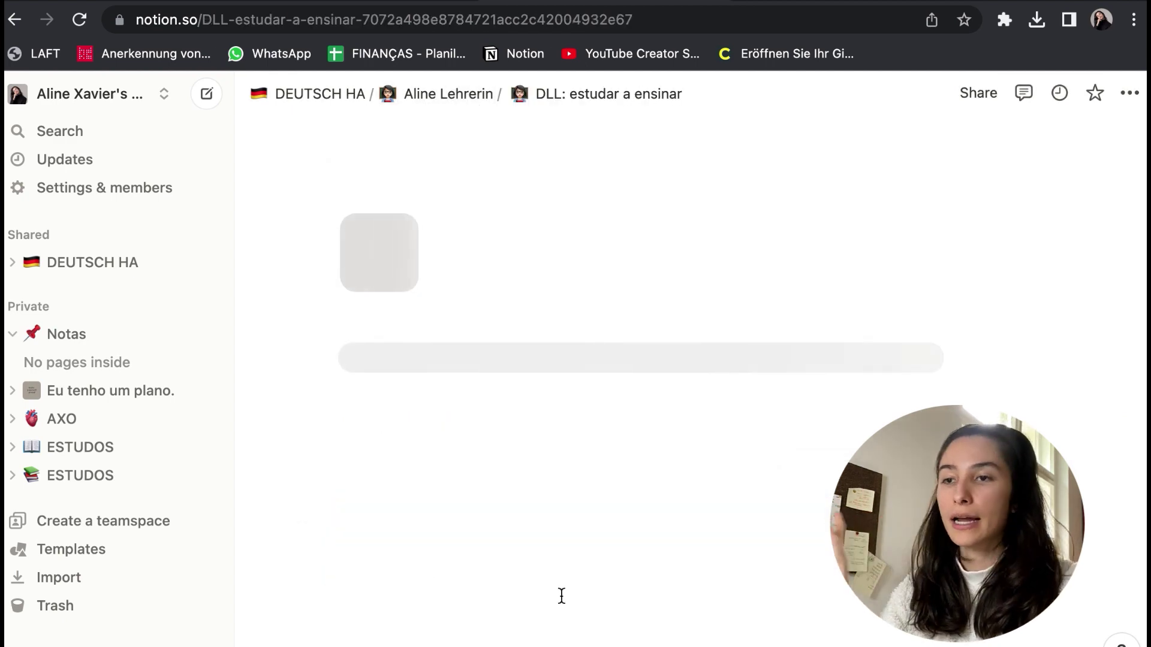
{"action": "scroll", "coordinate": [552, 596], "scroll_direction": "down", "scroll_amount": 3}
{"action": "left_click", "coordinate": [495, 568]}
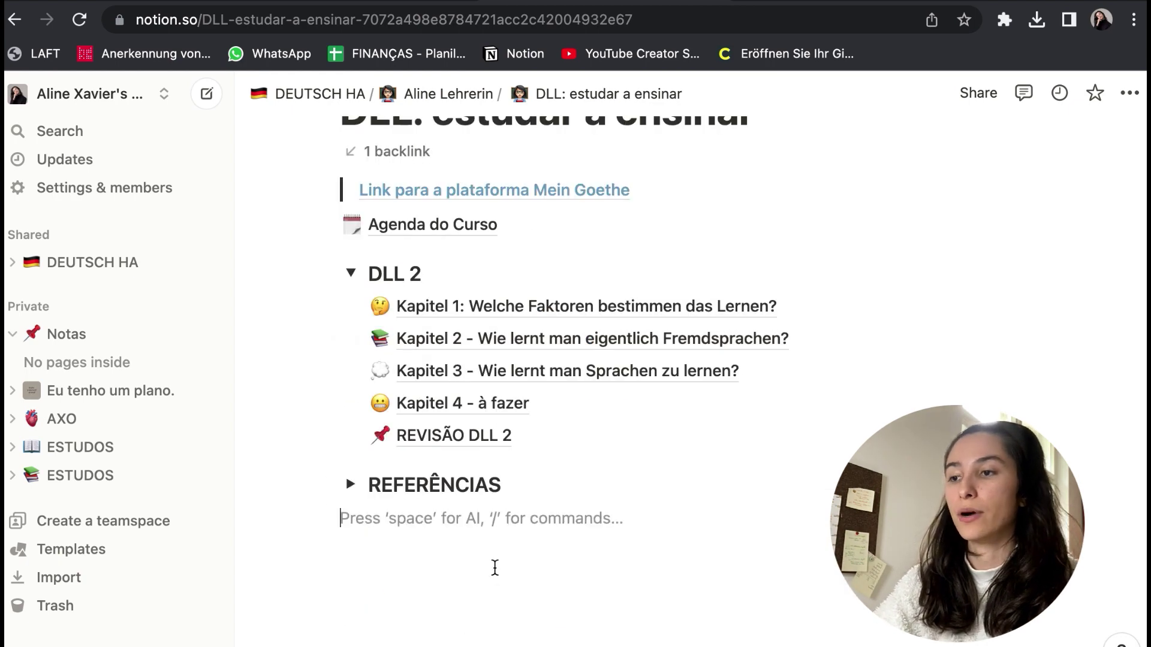
{"action": "type", "text": "qualquer coisa"}
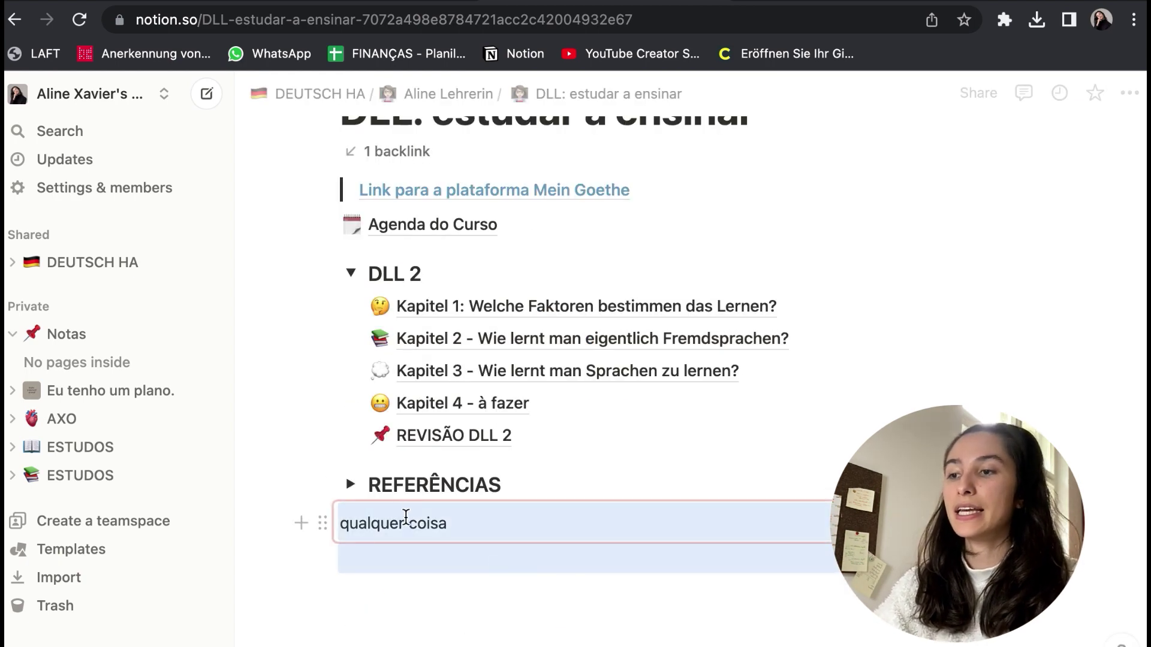
Append "continuar" to the synced block below REFERÊNCIAS and check its copy on the REVISÃO DLL 2 page.
{"action": "left_click", "coordinate": [494, 523]}
{"action": "type", "text": "continuar"}
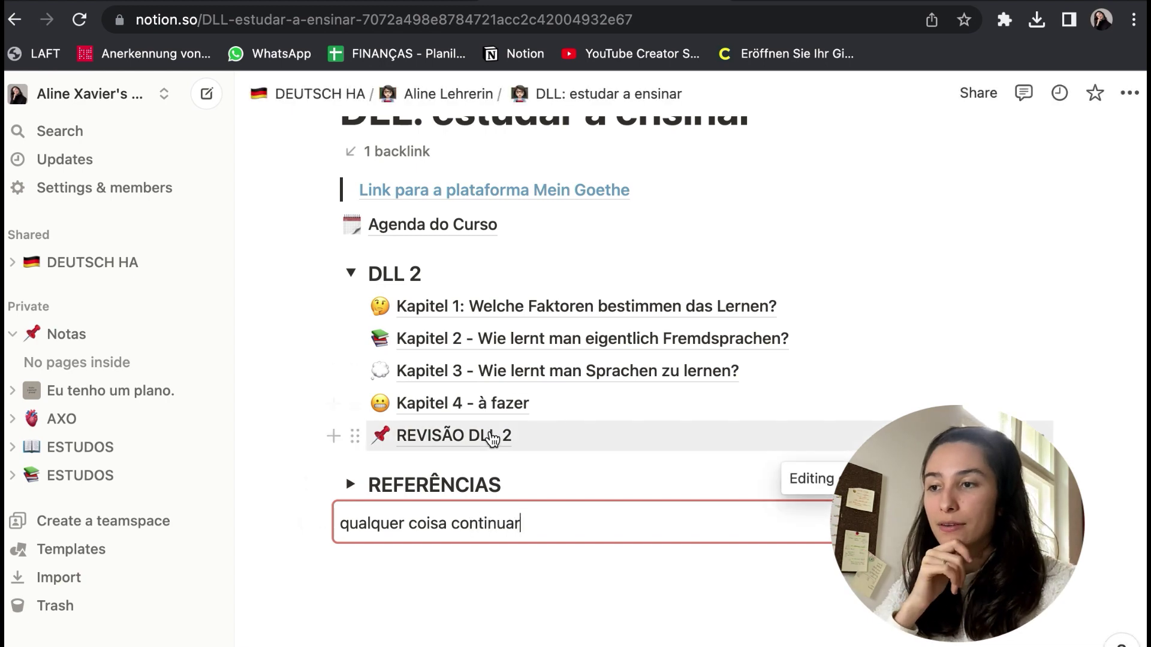
{"action": "left_click", "coordinate": [491, 437]}
{"action": "scroll", "coordinate": [575, 605], "scroll_direction": "down", "scroll_amount": 6}
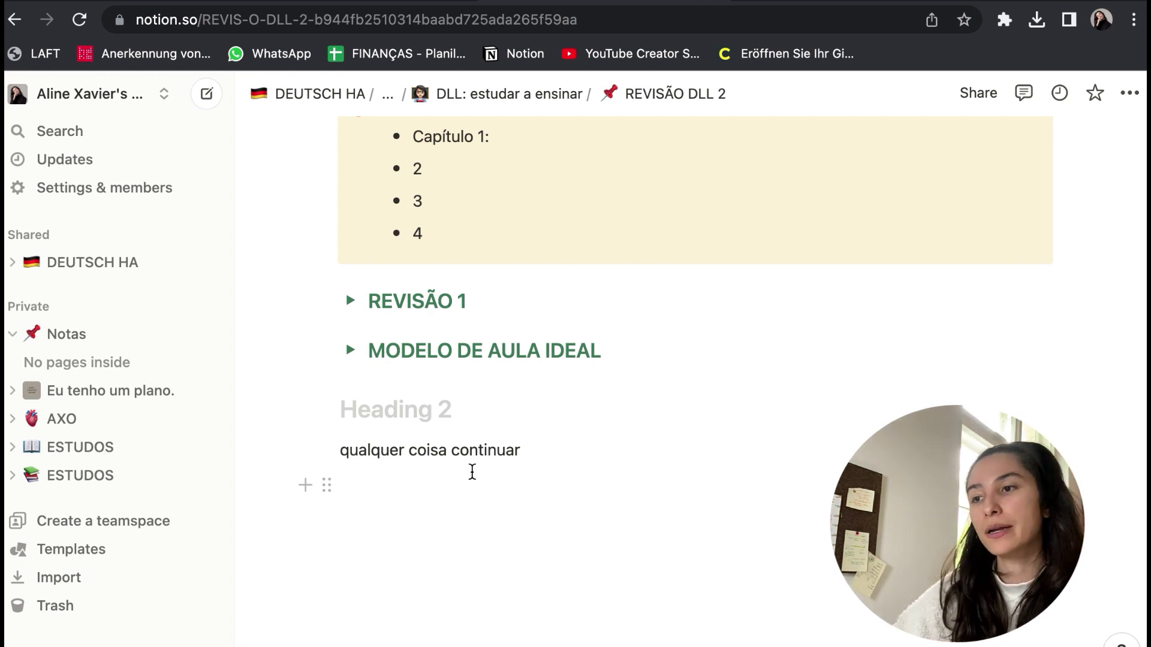
{"action": "left_click", "coordinate": [401, 459]}
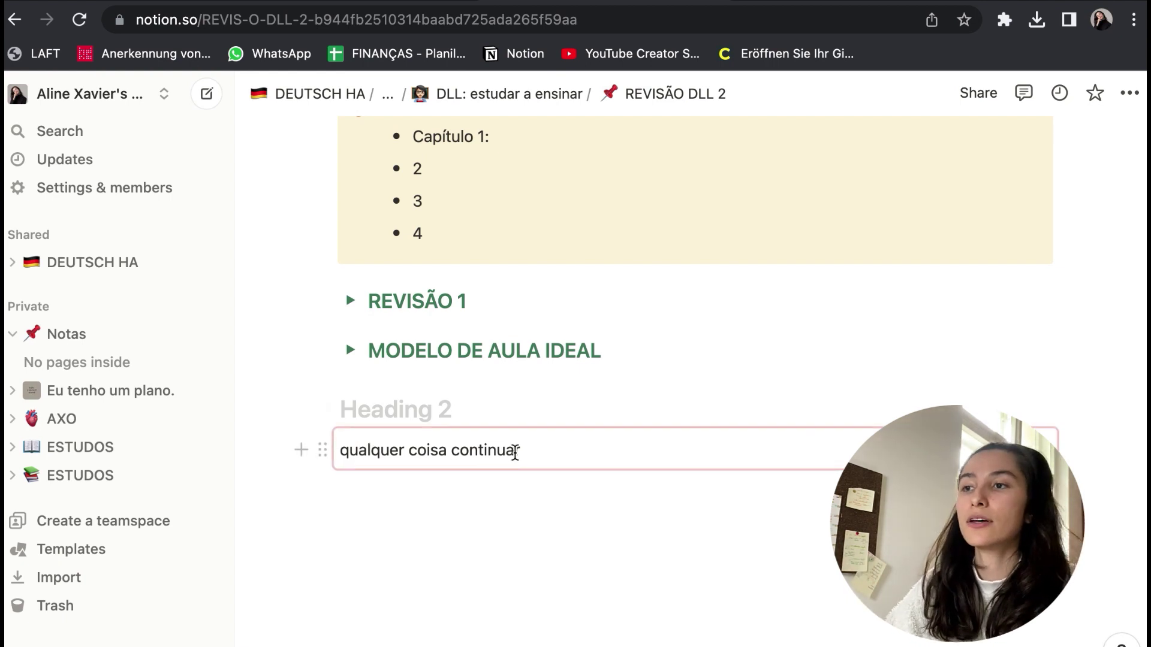
{"action": "scroll", "coordinate": [517, 453], "scroll_direction": "up", "scroll_amount": 6}
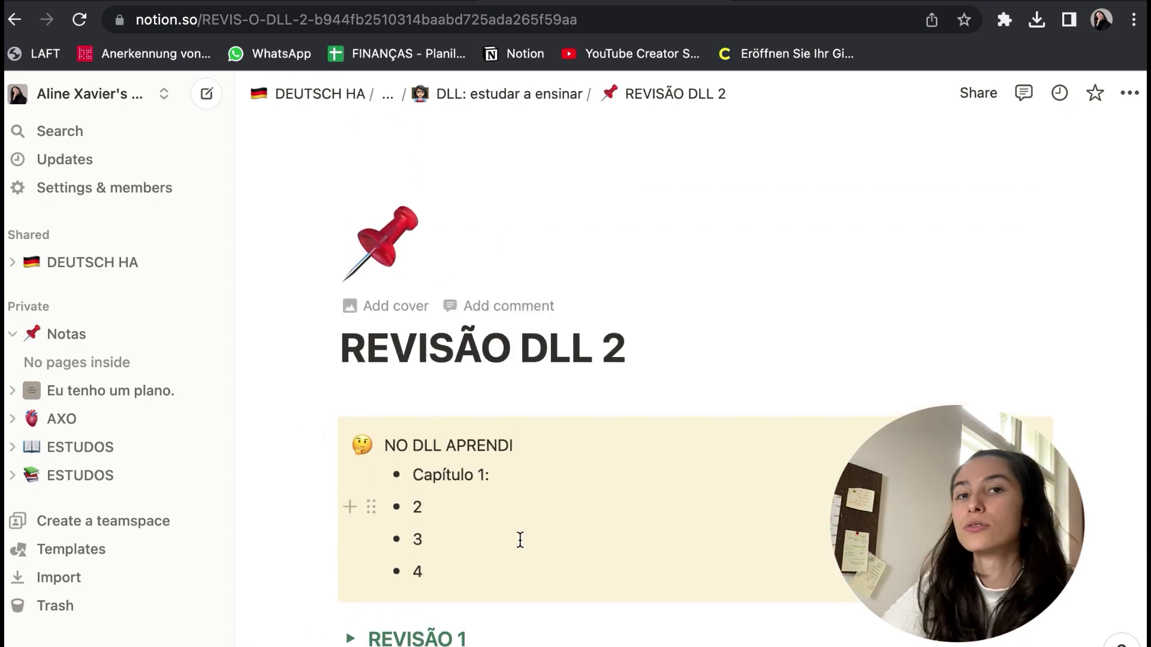
Replace the text of the synced block below MODELO DE AULA IDEAL with "revisao".
{"action": "scroll", "coordinate": [518, 561], "scroll_direction": "down", "scroll_amount": 5}
{"action": "left_click_drag", "start_coordinate": [580, 448], "coordinate": [335, 450]}
{"action": "type", "text": "revisao"}
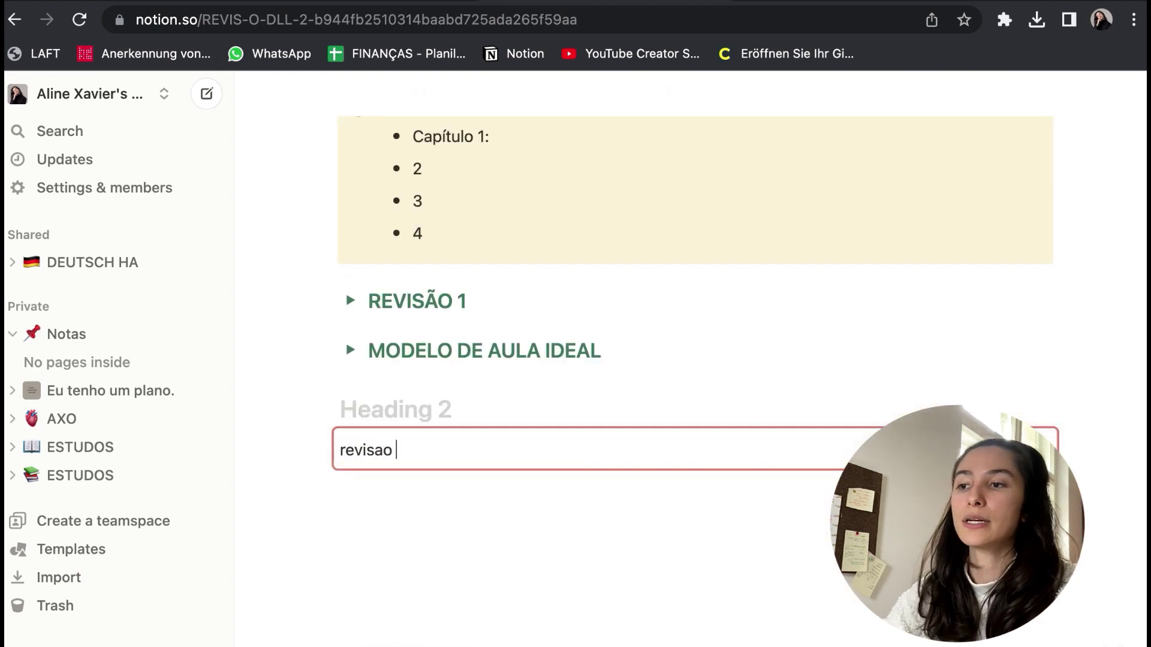
{"action": "left_click", "coordinate": [367, 567]}
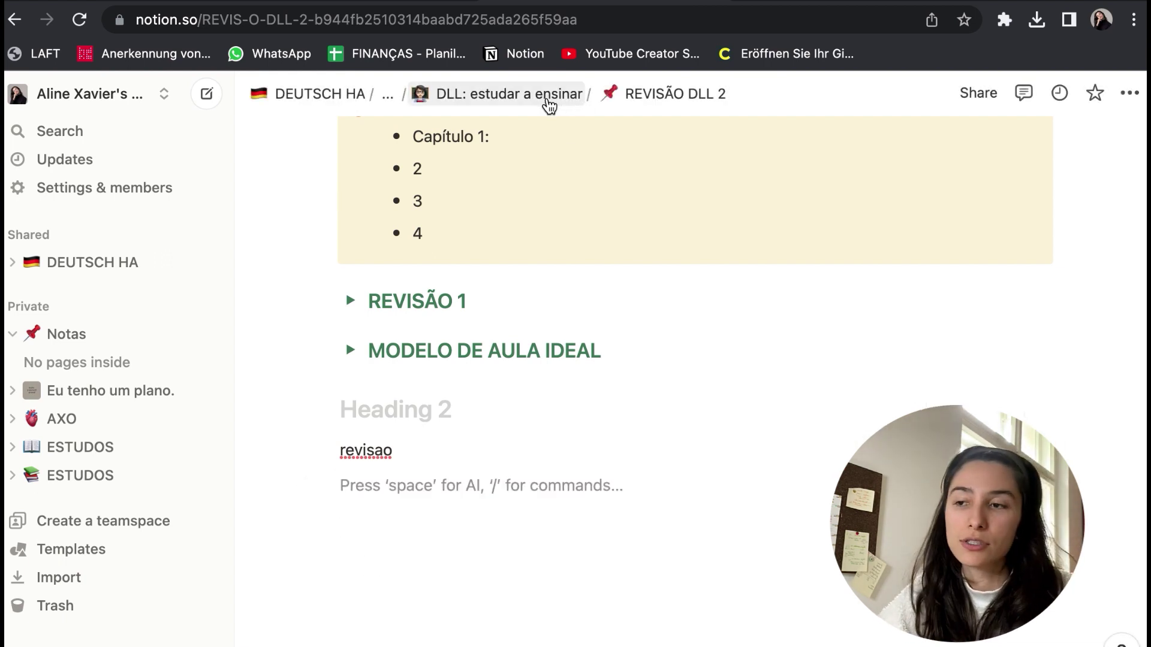
Return to the DLL: estudar a ensinar page and select the synced block below REFERÊNCIAS to check its text.
{"action": "left_click", "coordinate": [549, 106]}
{"action": "scroll", "coordinate": [401, 399], "scroll_direction": "down", "scroll_amount": 5}
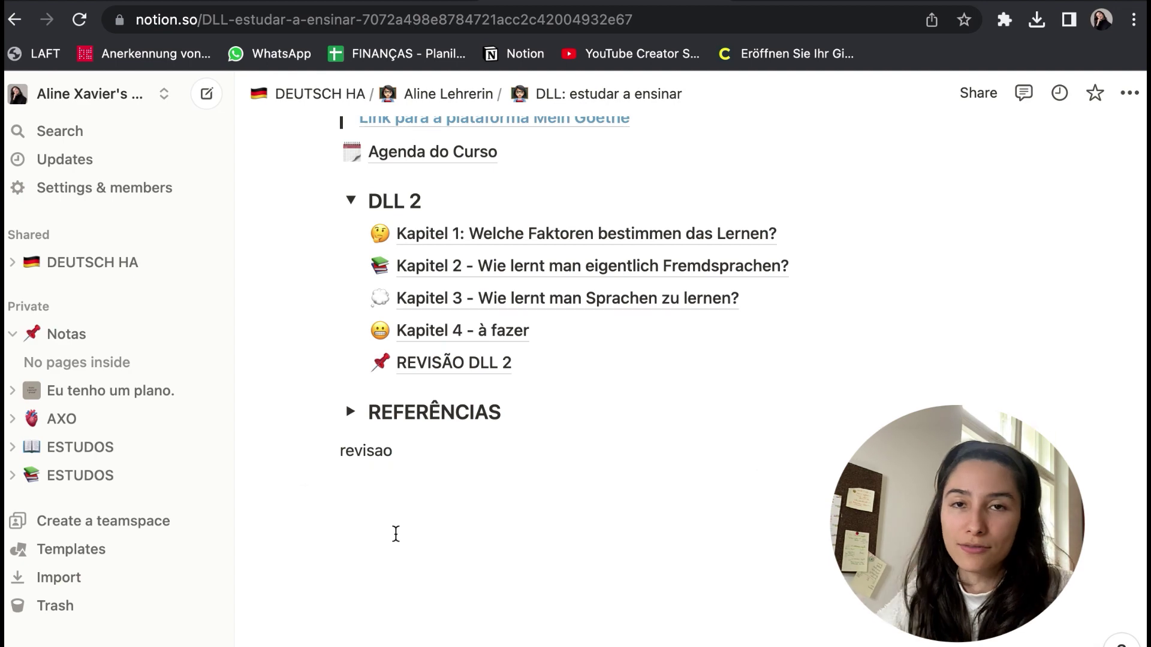
{"action": "left_click_drag", "start_coordinate": [398, 538], "coordinate": [333, 448]}
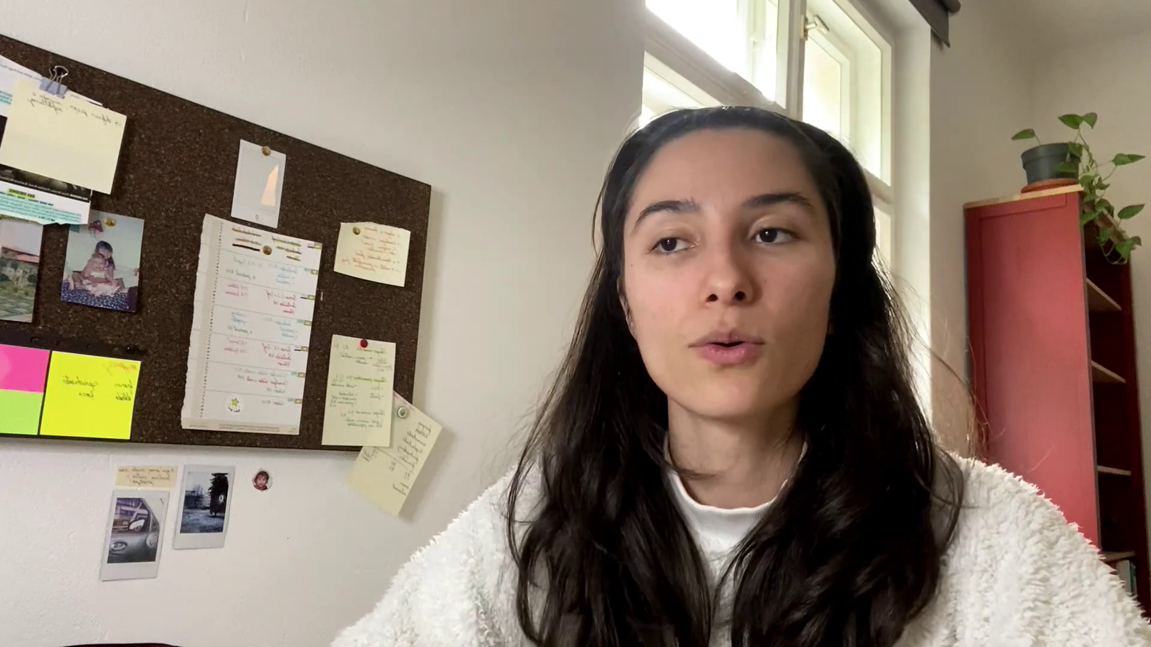